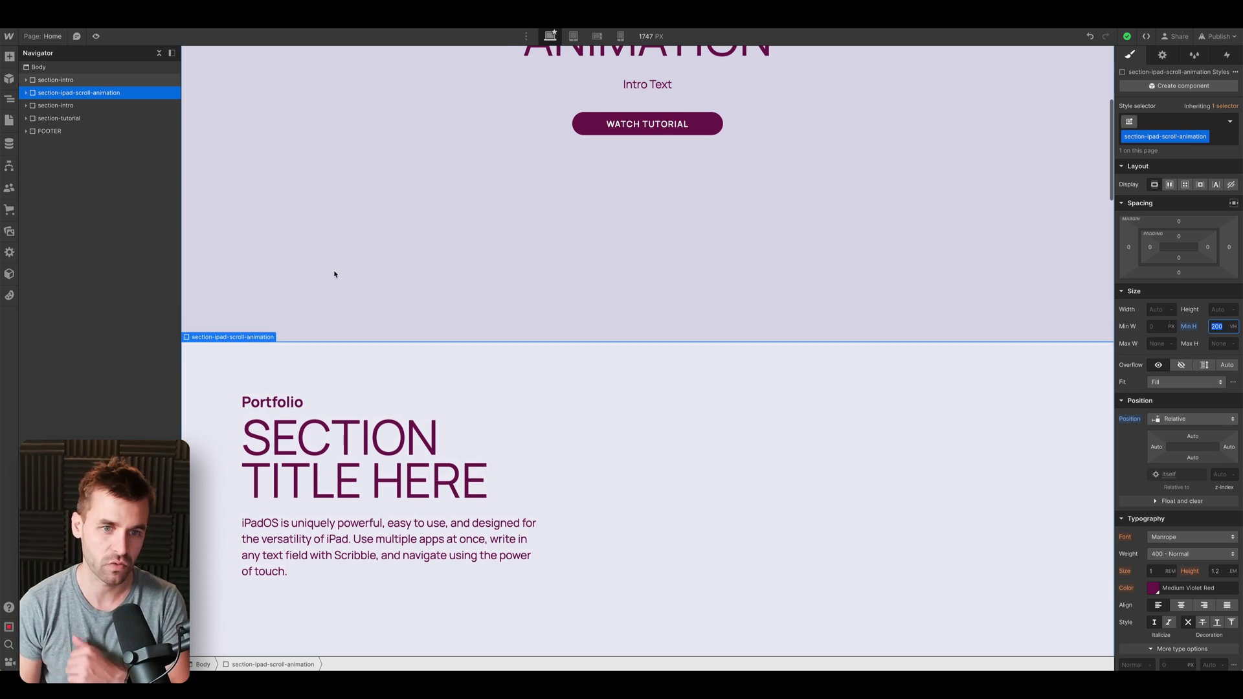
- Make the ipad-scroll-animation-sticky block inside section-ipad-scroll-animation sticky with a top offset of 0, and check how it sticks in the section
{"action": "left_click", "coordinate": [26, 94]}
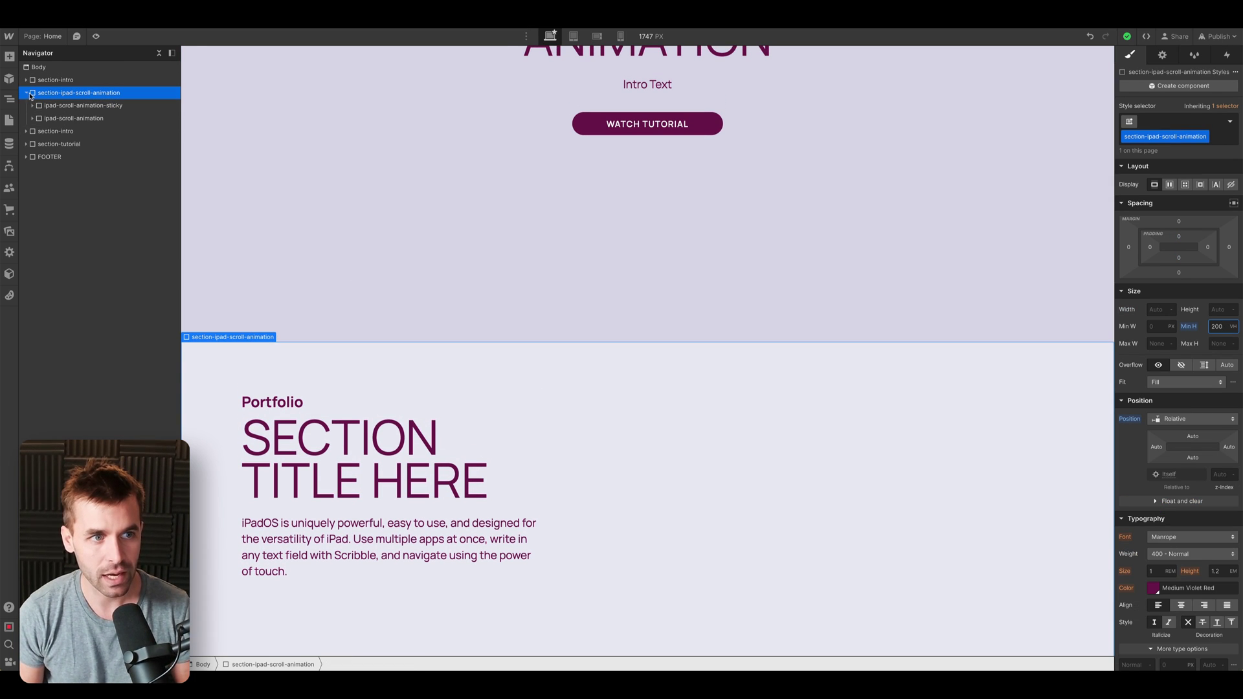
{"action": "left_click", "coordinate": [26, 94]}
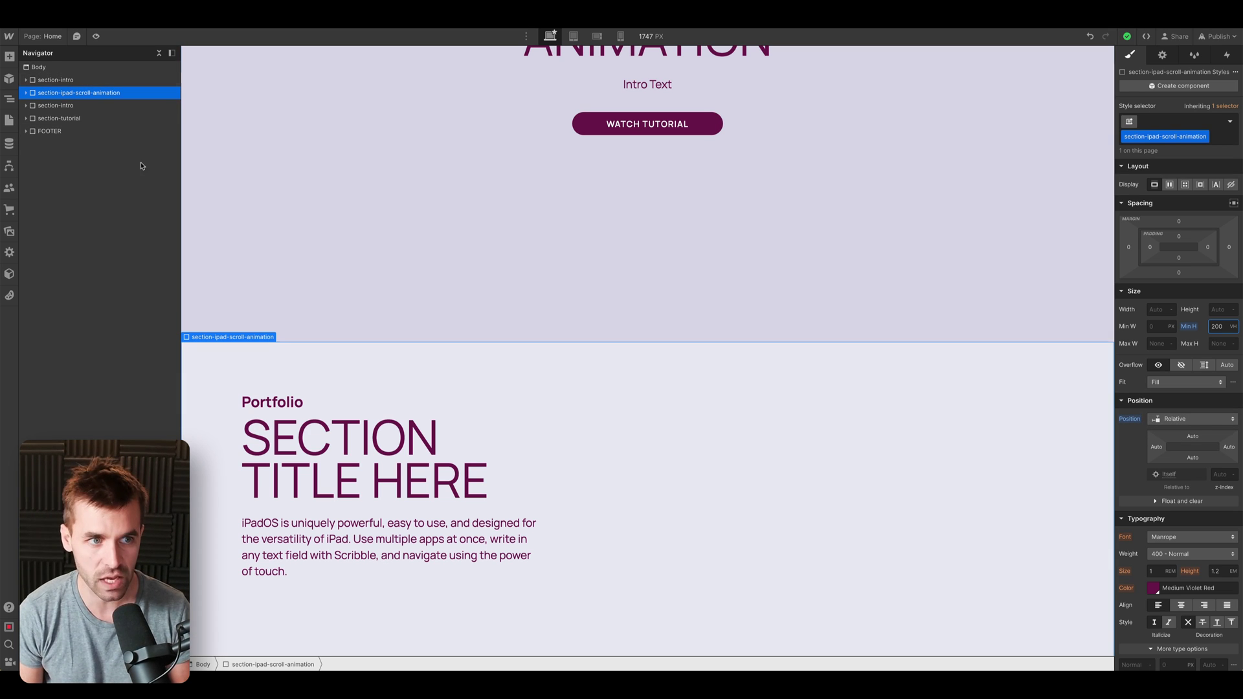
{"action": "left_click", "coordinate": [25, 94]}
{"action": "left_click", "coordinate": [75, 107]}
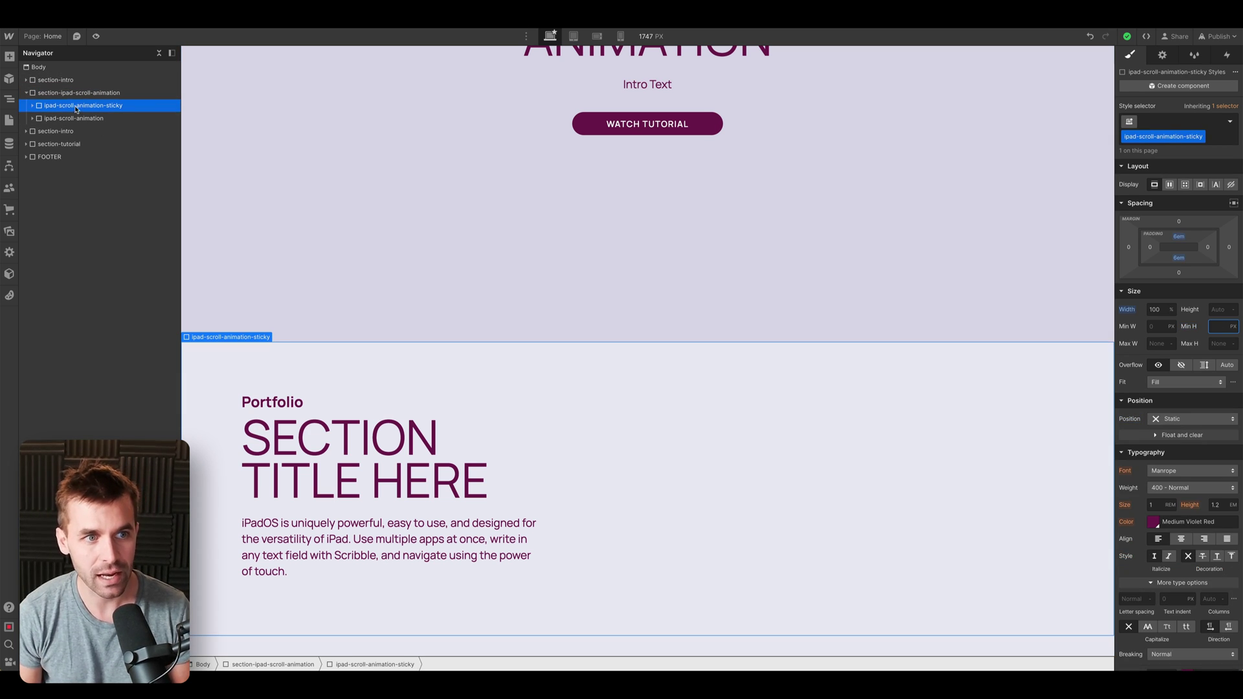
{"action": "scroll", "coordinate": [458, 389], "scroll_direction": "down", "scroll_amount": 2}
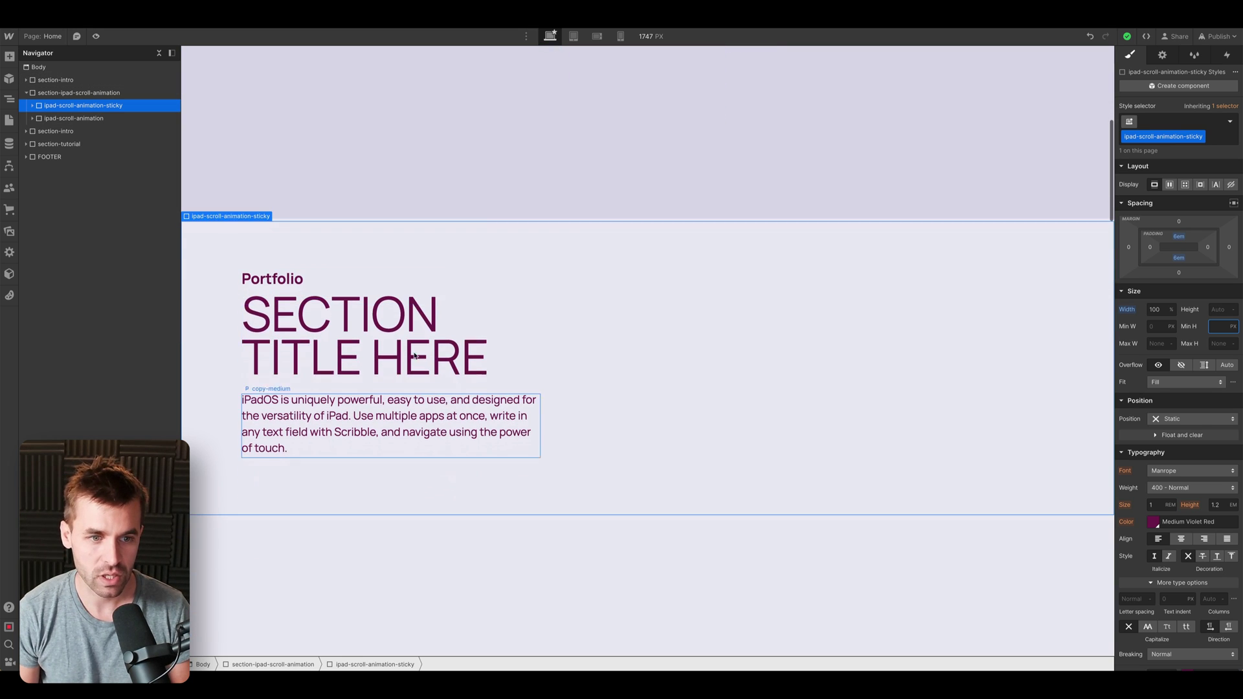
{"action": "left_click", "coordinate": [1187, 420]}
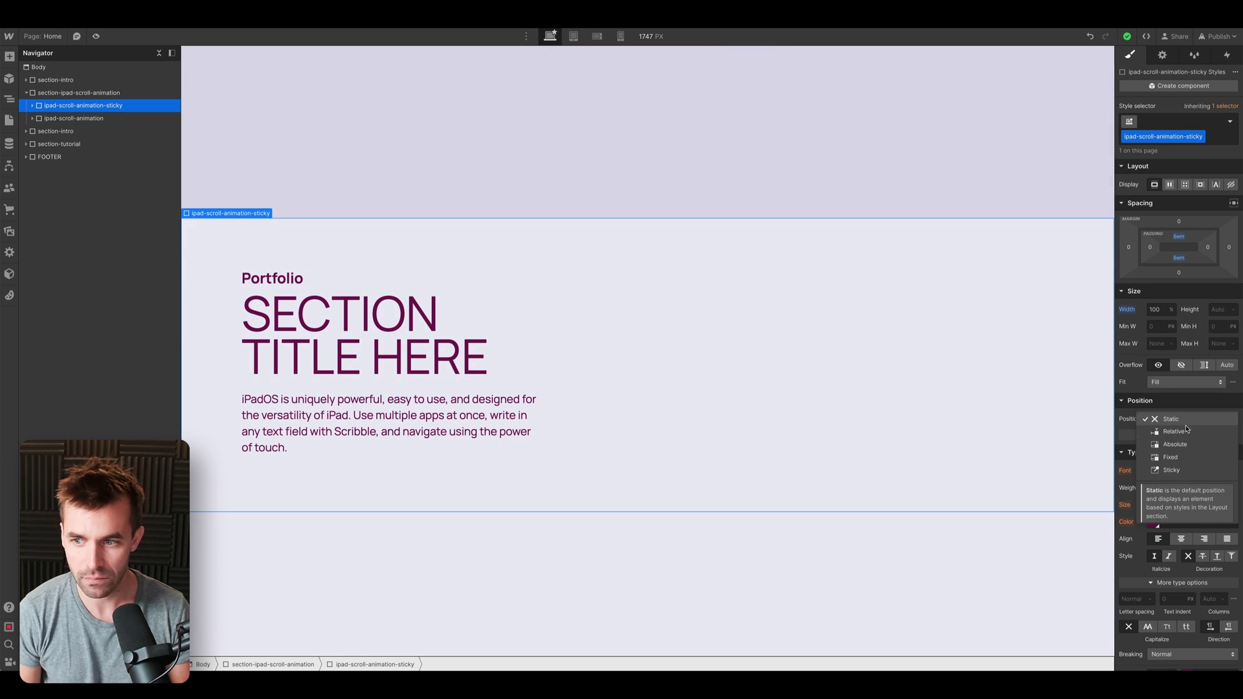
{"action": "left_click", "coordinate": [1171, 470]}
{"action": "left_click", "coordinate": [1193, 437]}
{"action": "left_click", "coordinate": [1166, 475]}
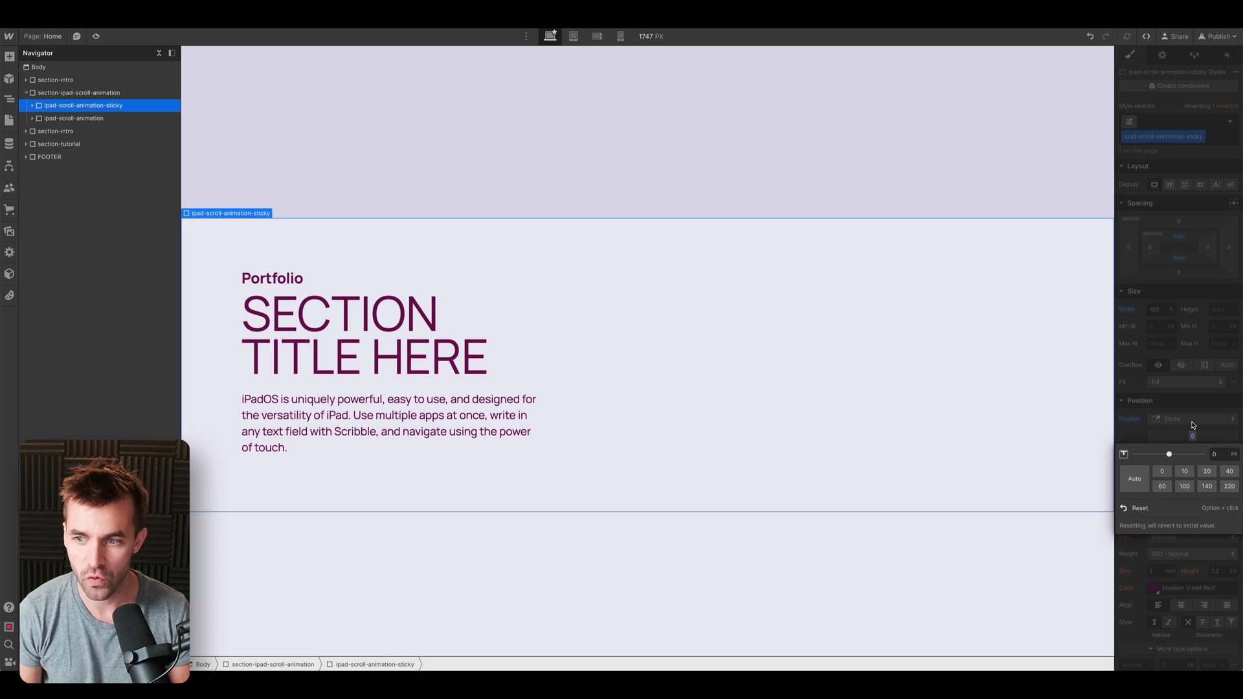
{"action": "scroll", "coordinate": [855, 320], "scroll_direction": "down", "scroll_amount": 3}
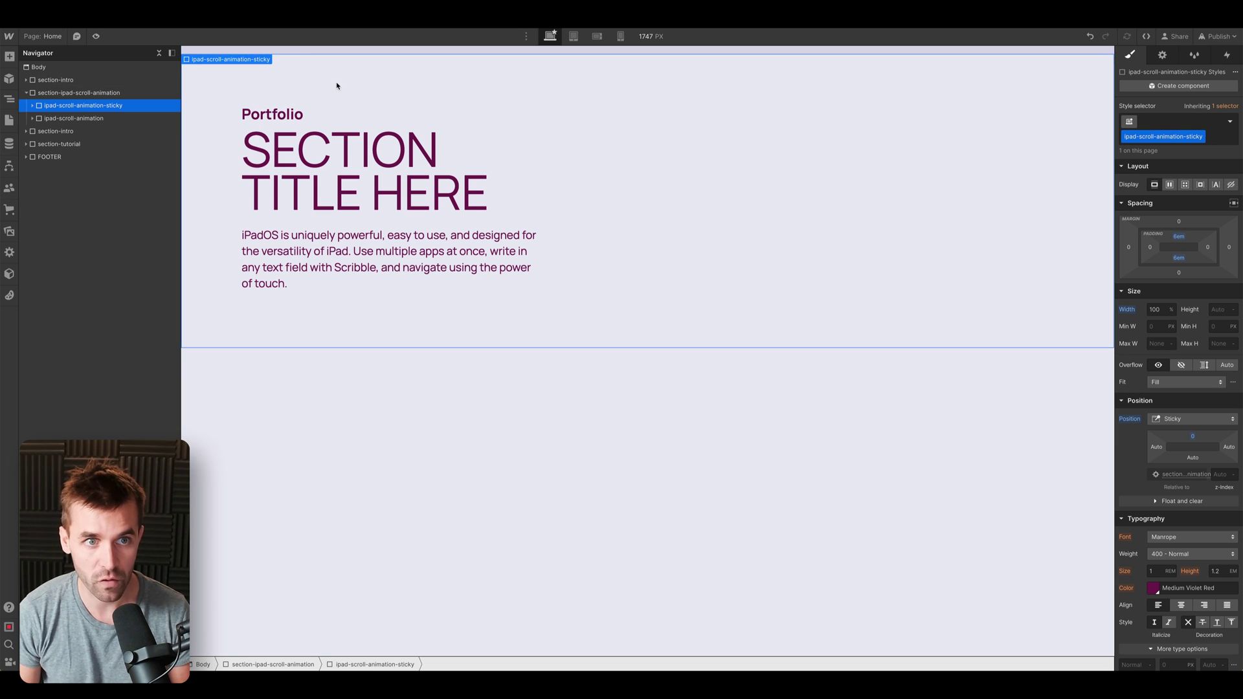
{"action": "scroll", "coordinate": [336, 85], "scroll_direction": "down", "scroll_amount": 5}
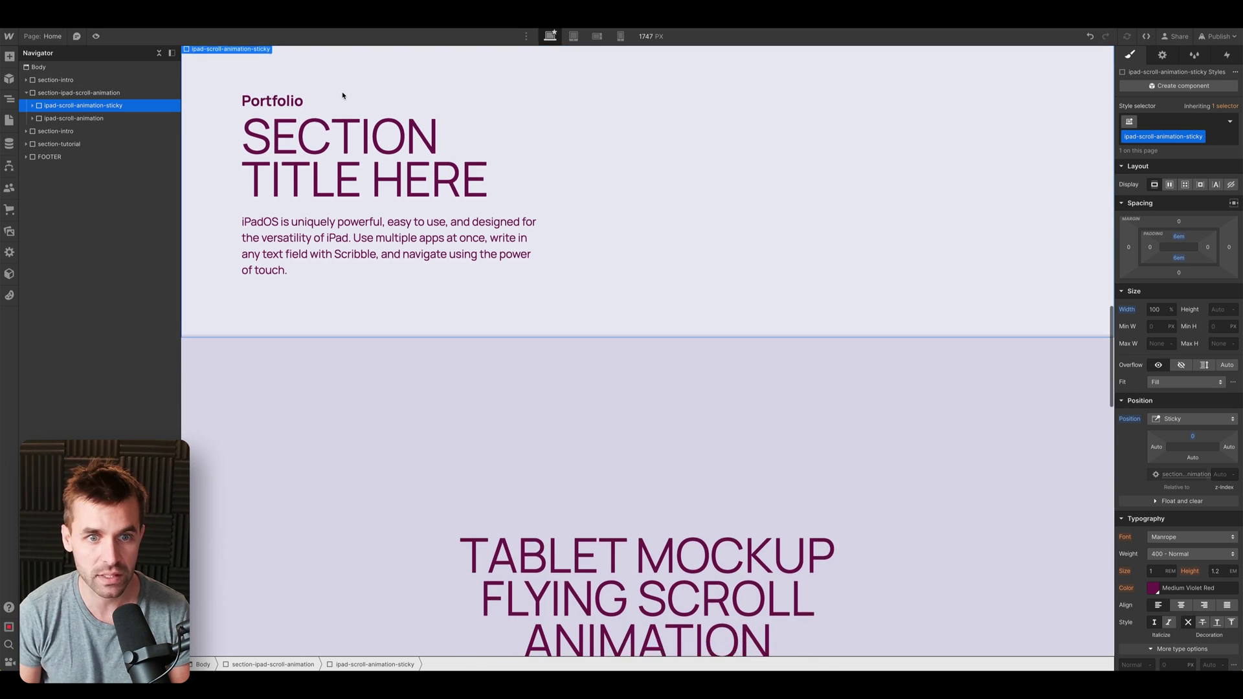
{"action": "scroll", "coordinate": [388, 181], "scroll_direction": "down", "scroll_amount": 3}
{"action": "scroll", "coordinate": [434, 259], "scroll_direction": "up", "scroll_amount": 8}
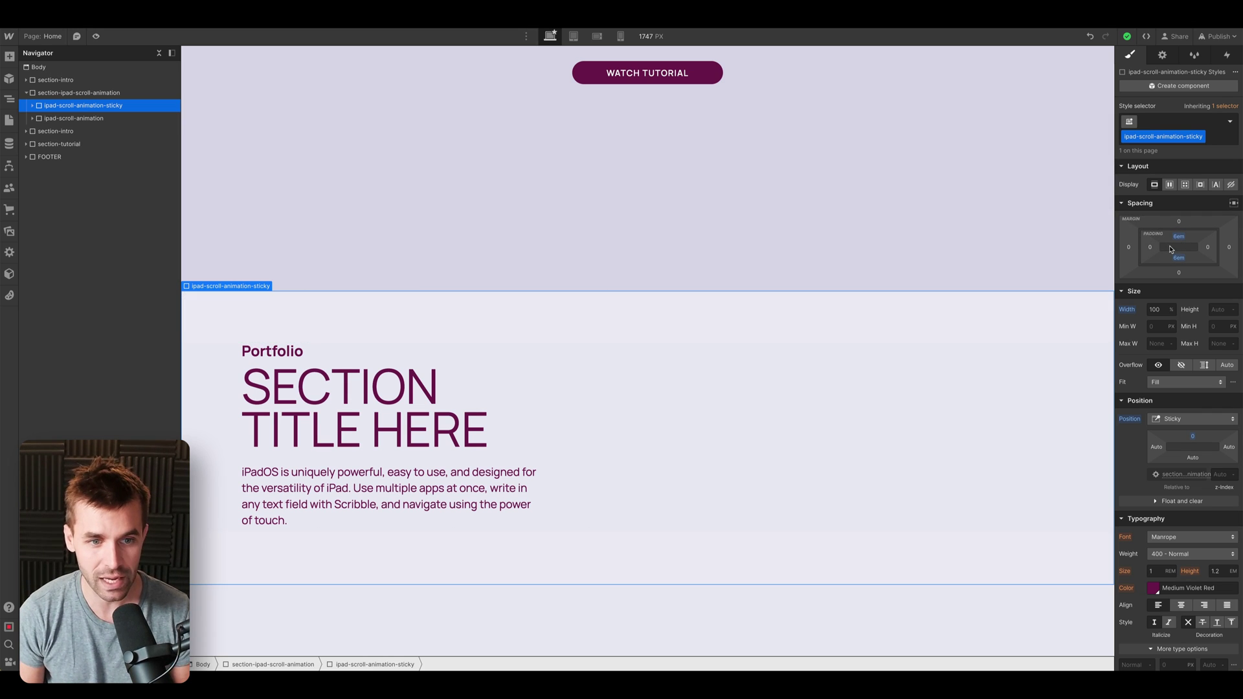
- Set the ipad-scroll-animation block's width to 100% and preview the page around the sticky section title
{"action": "scroll", "coordinate": [755, 308], "scroll_direction": "down", "scroll_amount": 2}
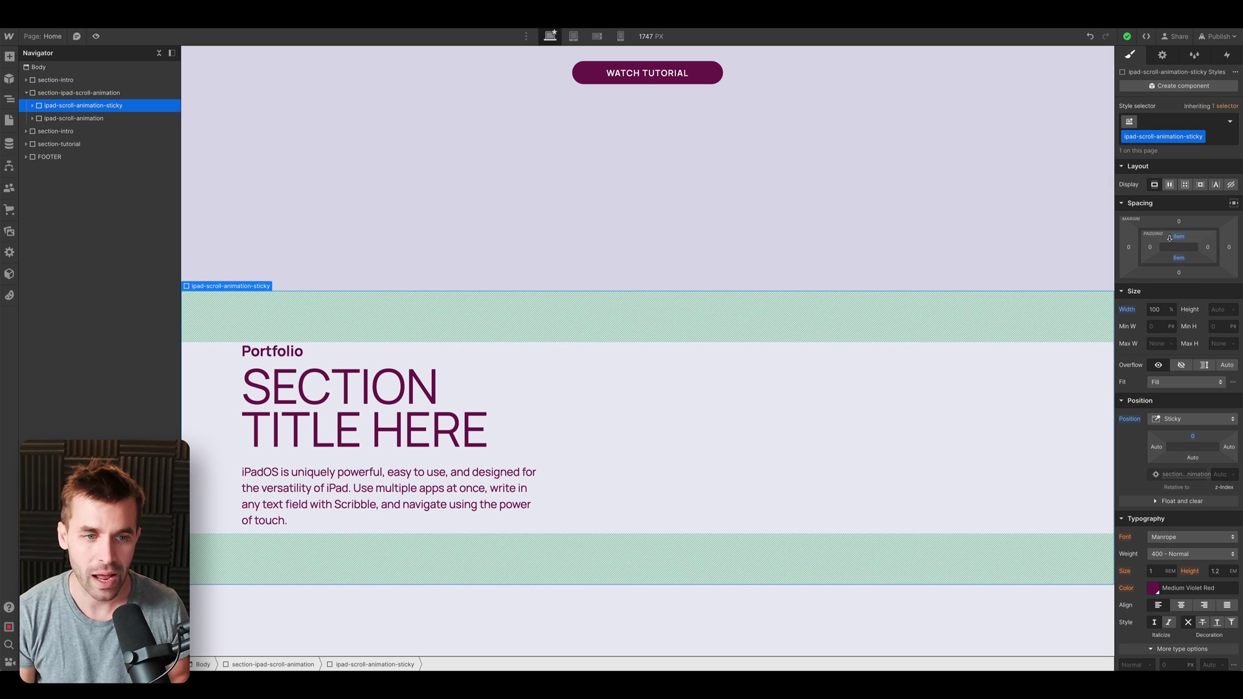
{"action": "left_click", "coordinate": [52, 118]}
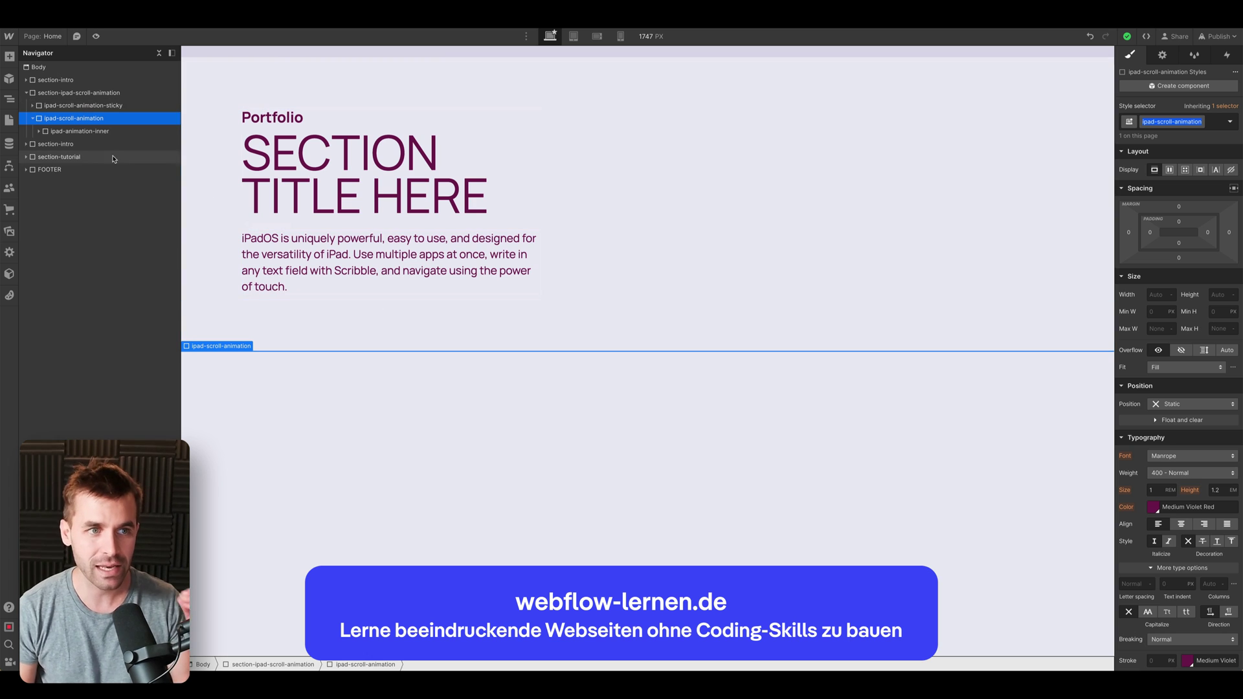
{"action": "left_click", "coordinate": [1159, 295]}
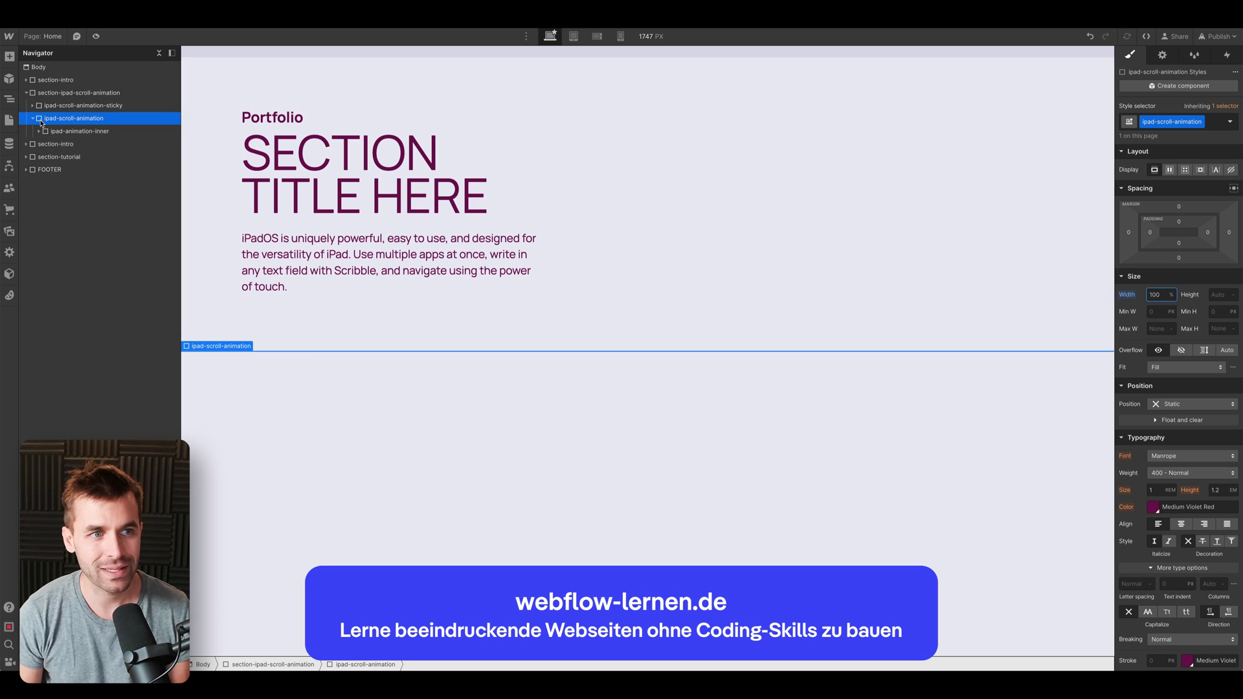
{"action": "left_click", "coordinate": [96, 36]}
{"action": "left_click_drag", "start_coordinate": [218, 275], "coordinate": [388, 359]}
{"action": "left_click", "coordinate": [219, 279]}
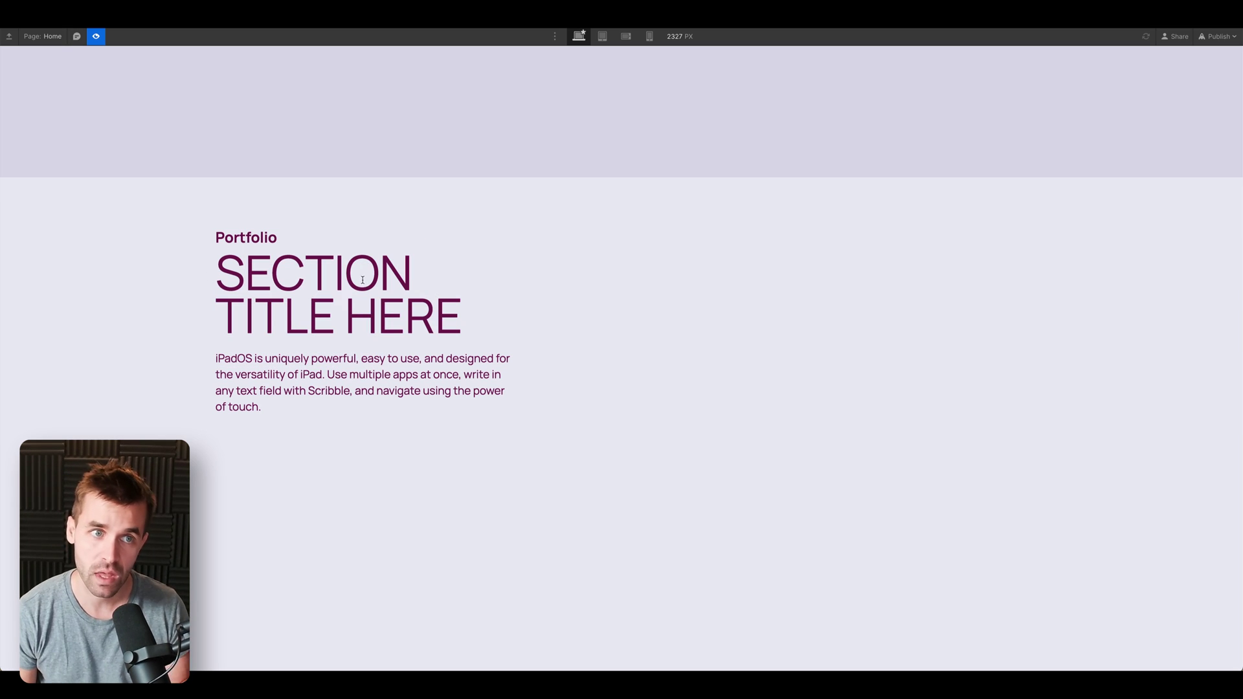
{"action": "key", "text": "super+shift+p"}
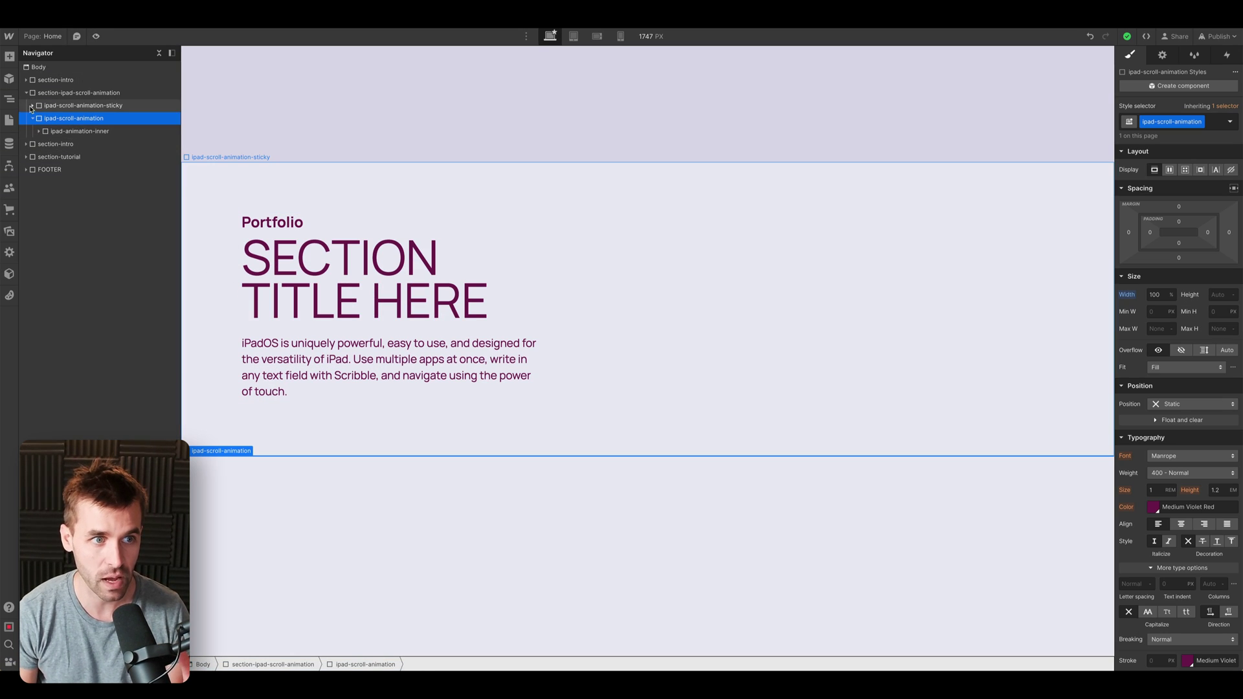
- Set the overflow of the ipad-scroll-animation block to hidden
{"action": "left_click", "coordinate": [40, 120]}
{"action": "left_click", "coordinate": [55, 132]}
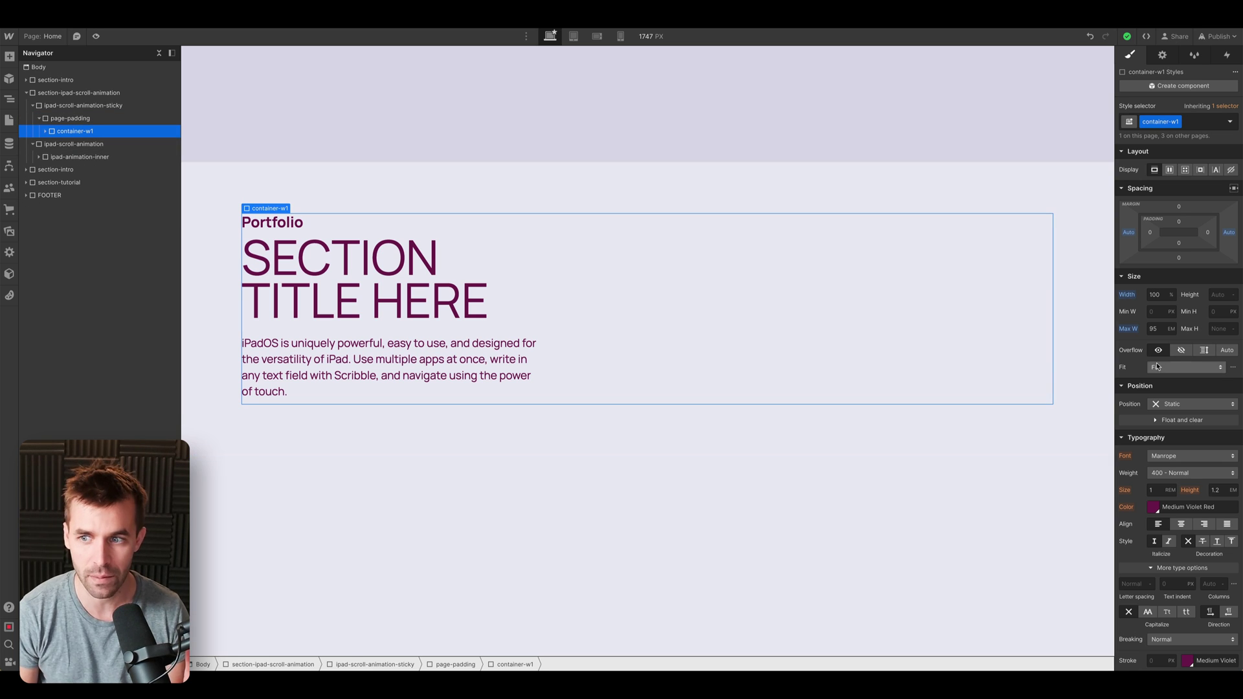
{"action": "left_click", "coordinate": [33, 106]}
{"action": "left_click", "coordinate": [73, 119]}
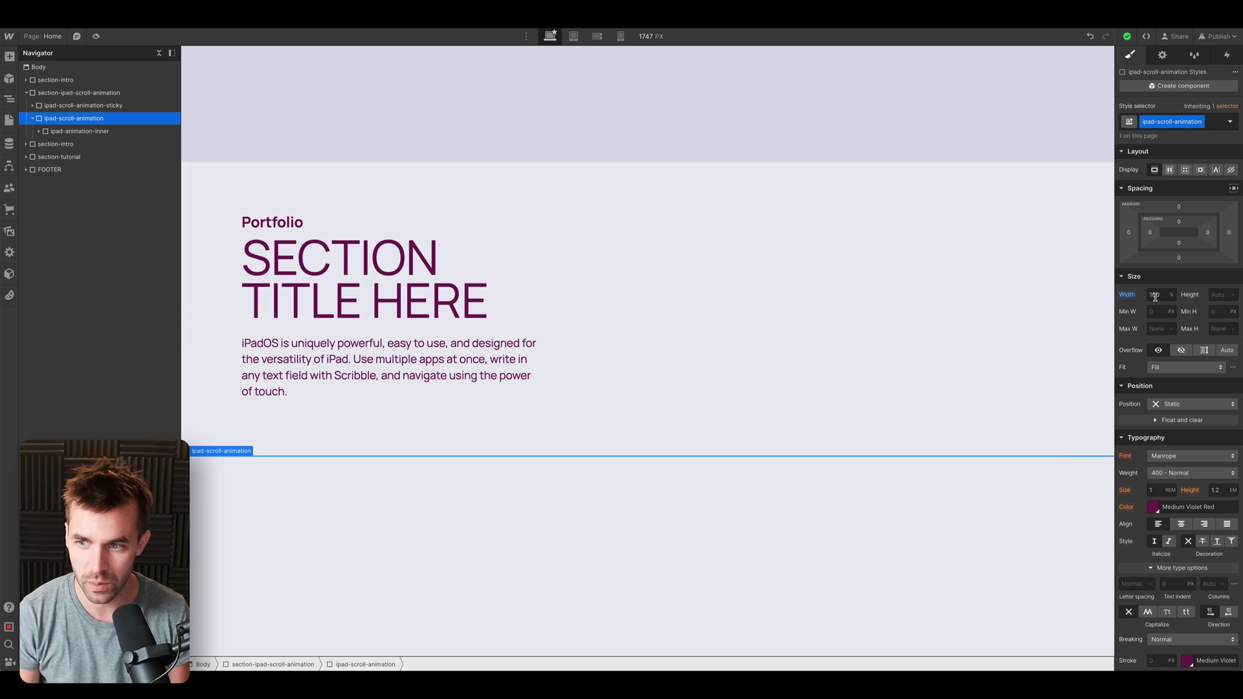
{"action": "scroll", "coordinate": [1163, 332], "scroll_direction": "down", "scroll_amount": 1}
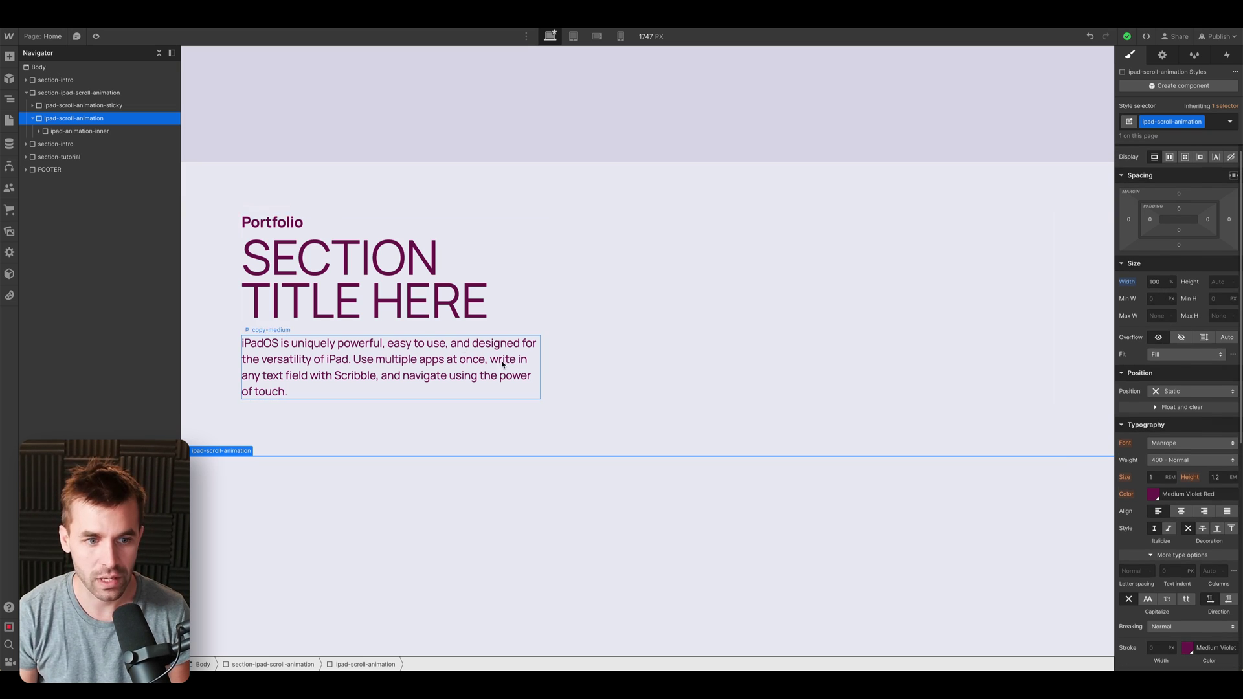
{"action": "left_click", "coordinate": [67, 132]}
{"action": "left_click", "coordinate": [38, 131]}
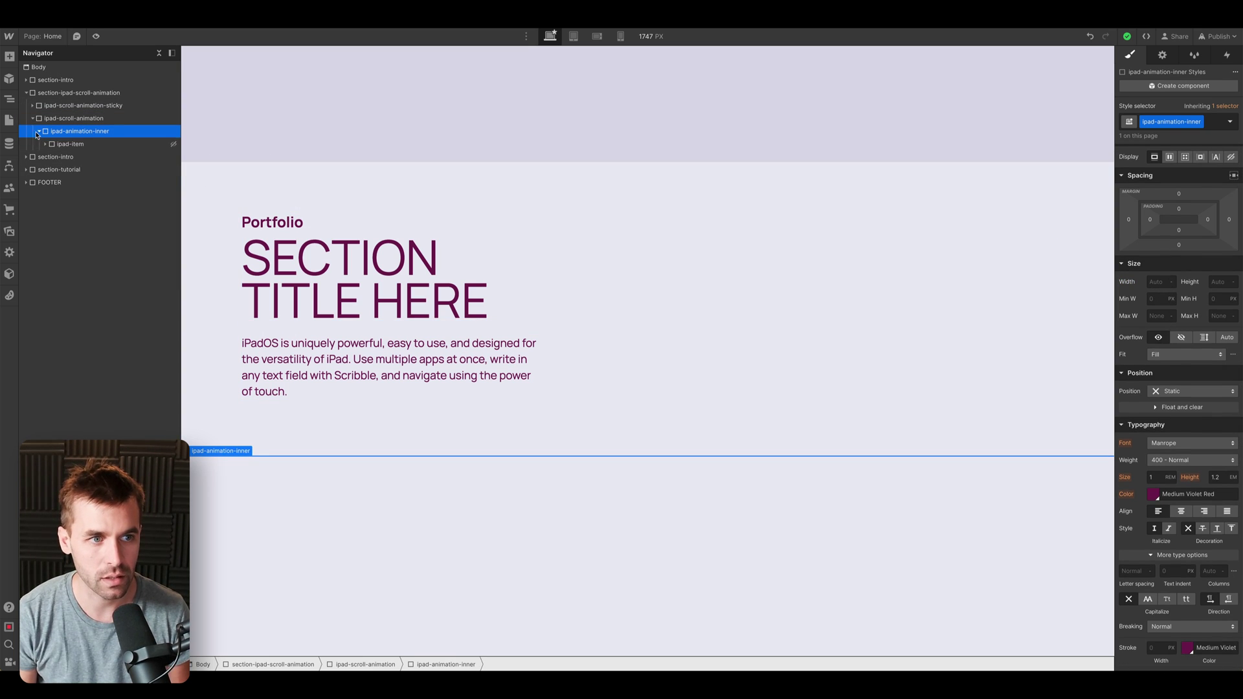
{"action": "left_click", "coordinate": [80, 121]}
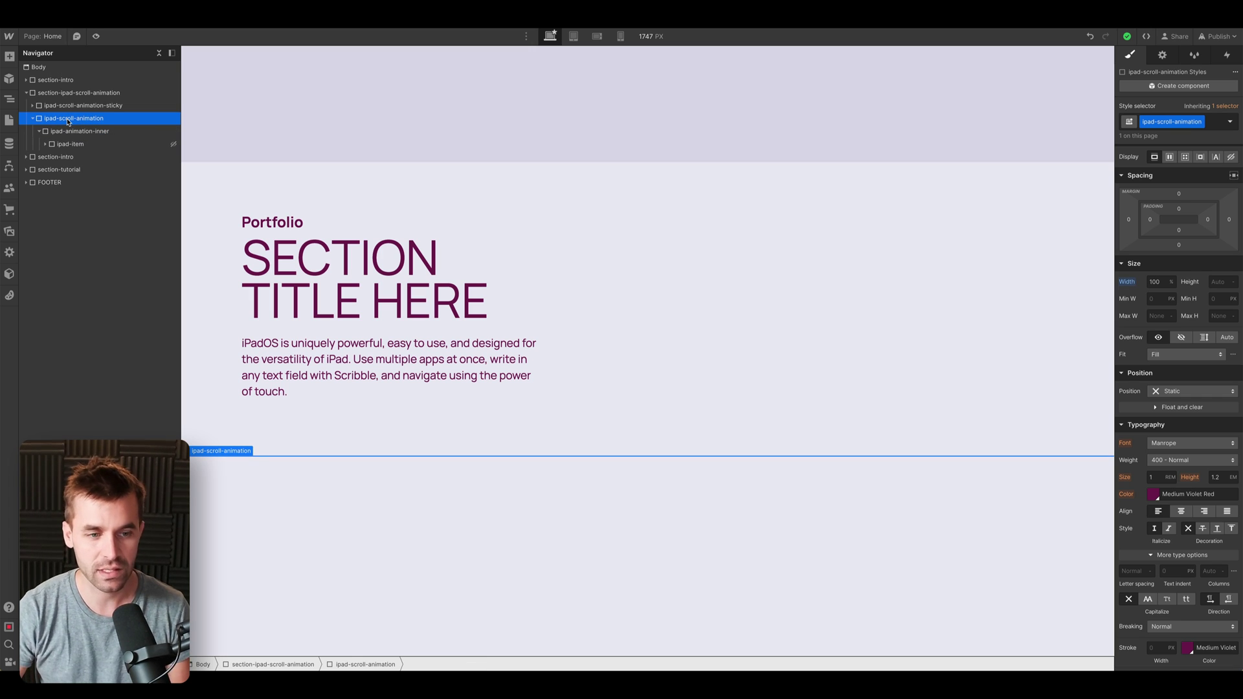
{"action": "left_click", "coordinate": [1181, 337]}
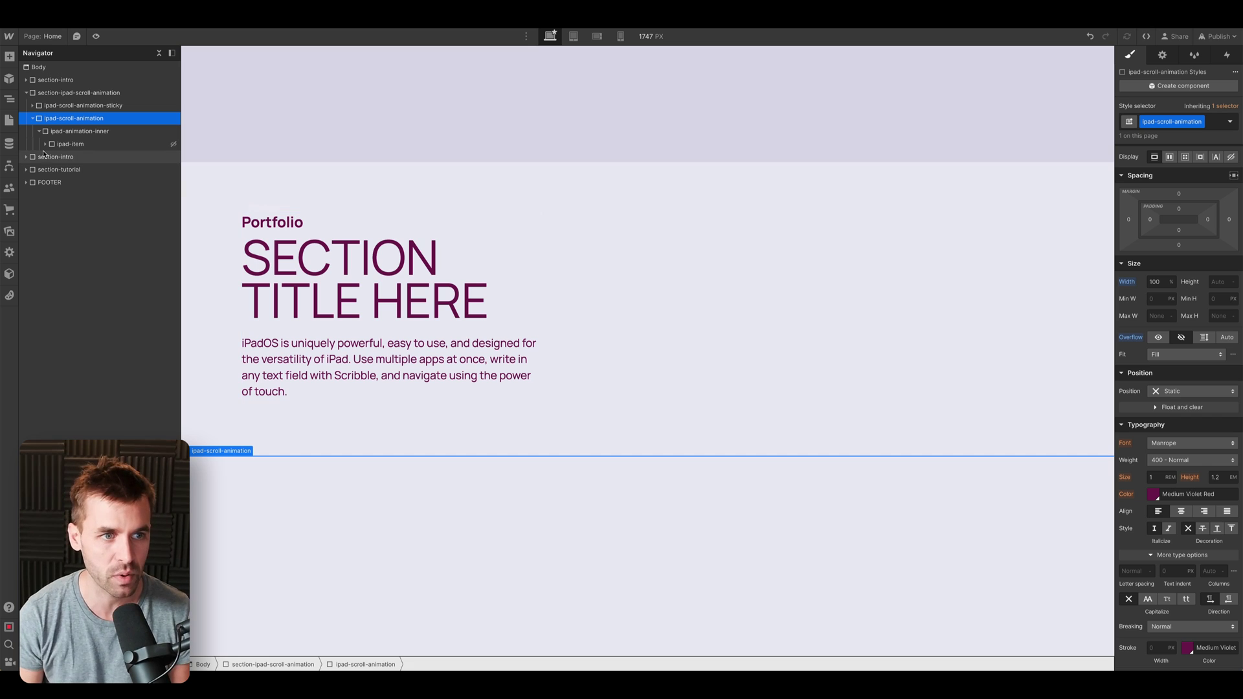
- Set the width of ipad-animation-inner to 100% and make its hidden ipad-item visible with block display
{"action": "left_click", "coordinate": [71, 133]}
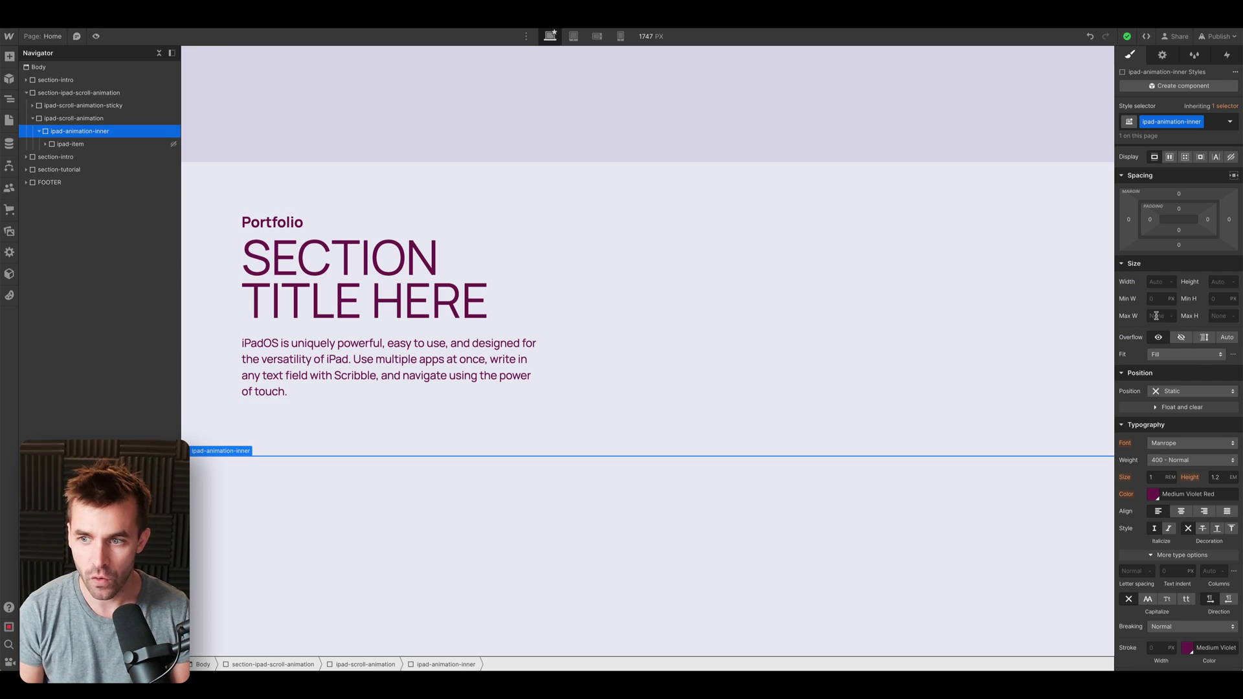
{"action": "left_click", "coordinate": [1159, 282]}
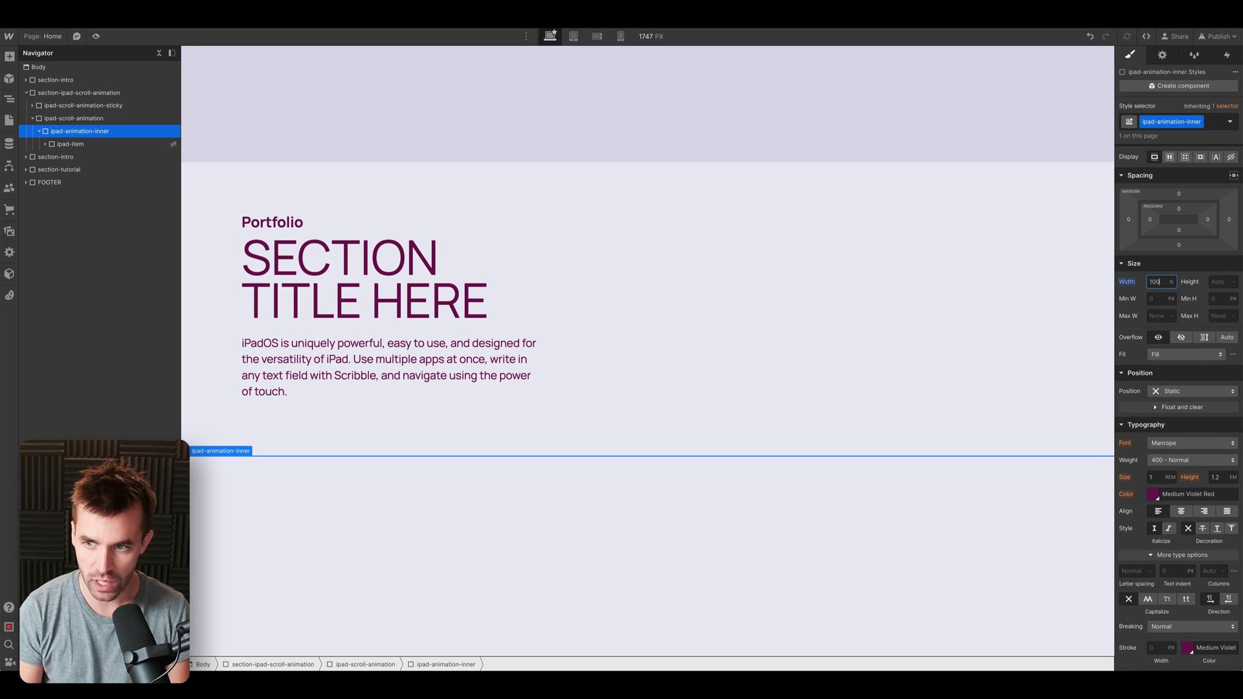
{"action": "type", "text": "100"}
{"action": "left_click", "coordinate": [1161, 315]}
{"action": "left_click", "coordinate": [464, 200]}
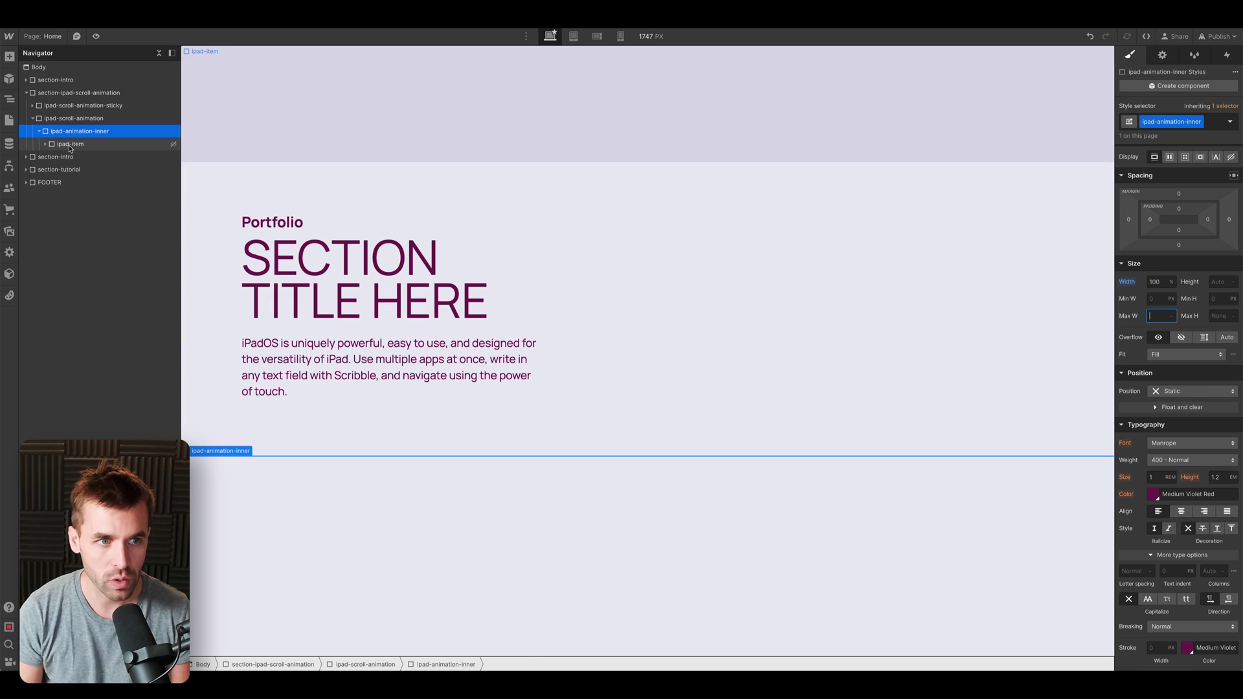
{"action": "left_click", "coordinate": [1155, 157]}
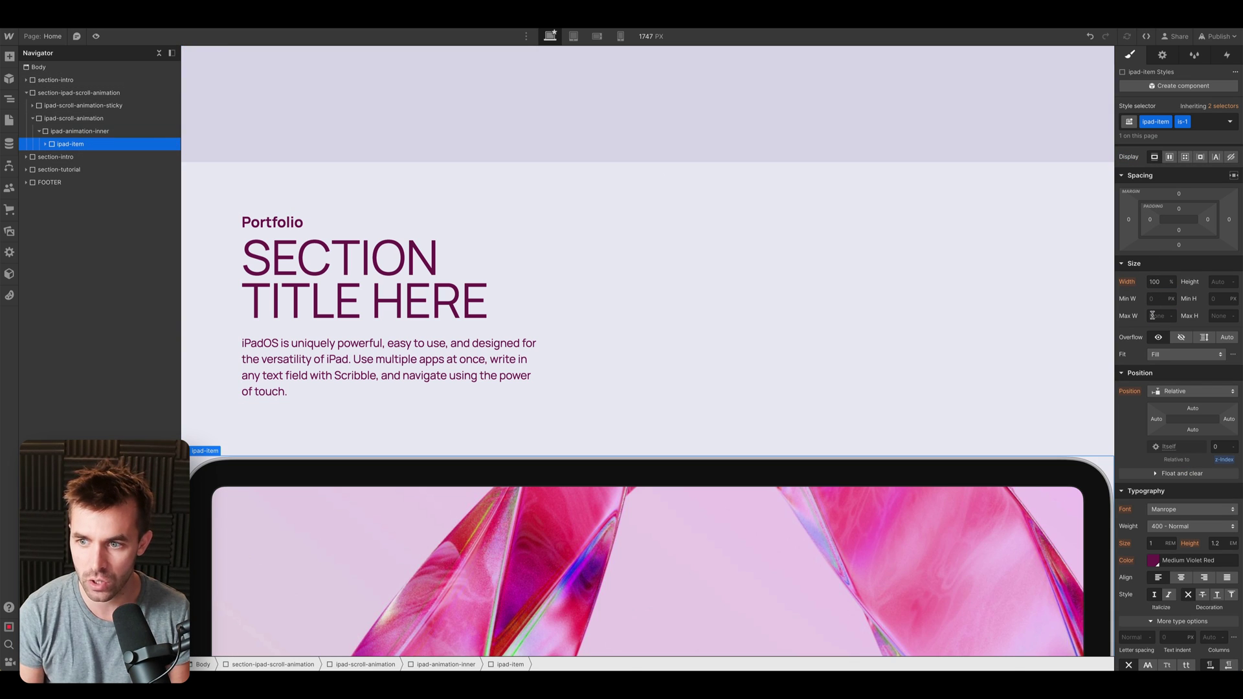
- Limit ipad-animation-inner to a max width of 60% and preview the iPad moving over the section text
{"action": "left_click", "coordinate": [257, 153]}
{"action": "left_click", "coordinate": [1107, 321]}
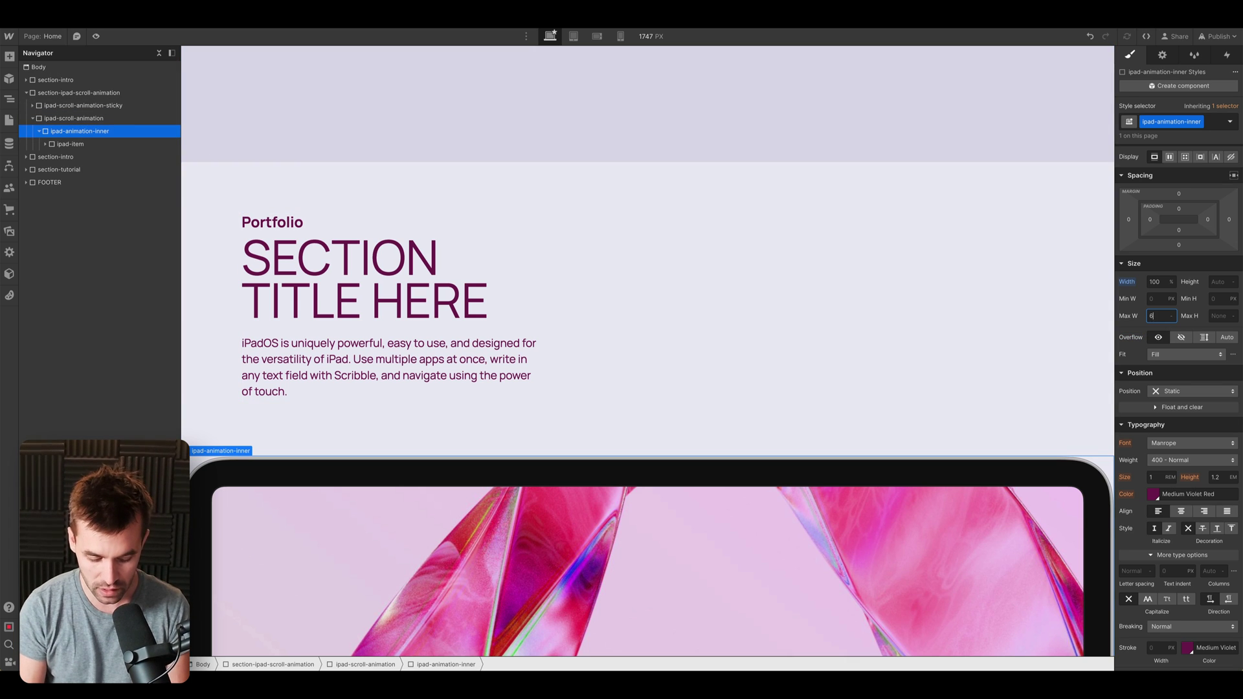
{"action": "type", "text": "60%"}
{"action": "key", "text": "Return"}
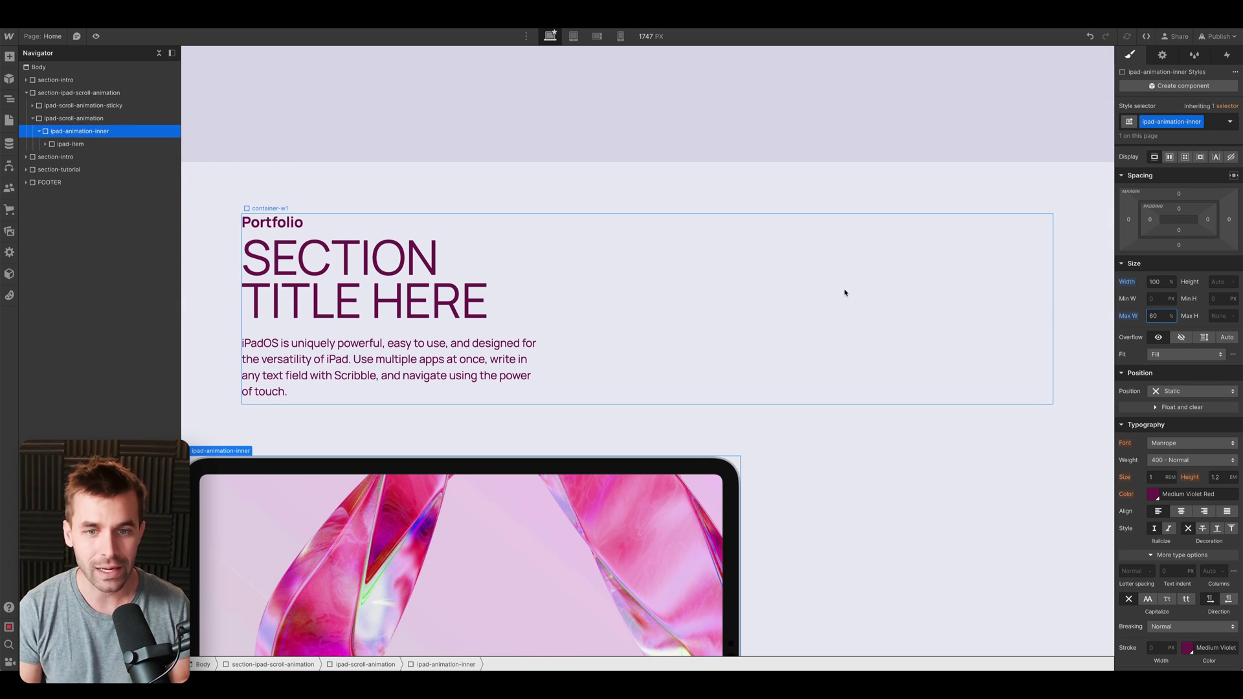
{"action": "scroll", "coordinate": [845, 293], "scroll_direction": "down", "scroll_amount": 3}
{"action": "key", "text": "ctrl+shift+p"}
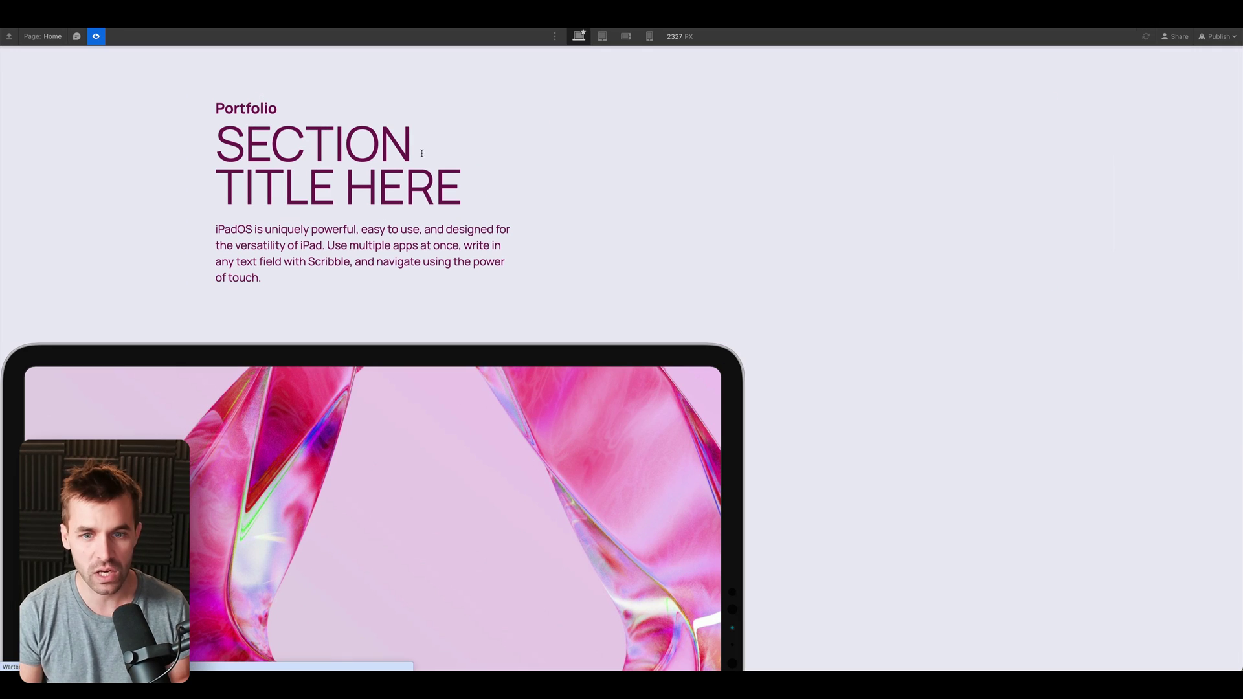
{"action": "scroll", "coordinate": [885, 314], "scroll_direction": "down", "scroll_amount": 3}
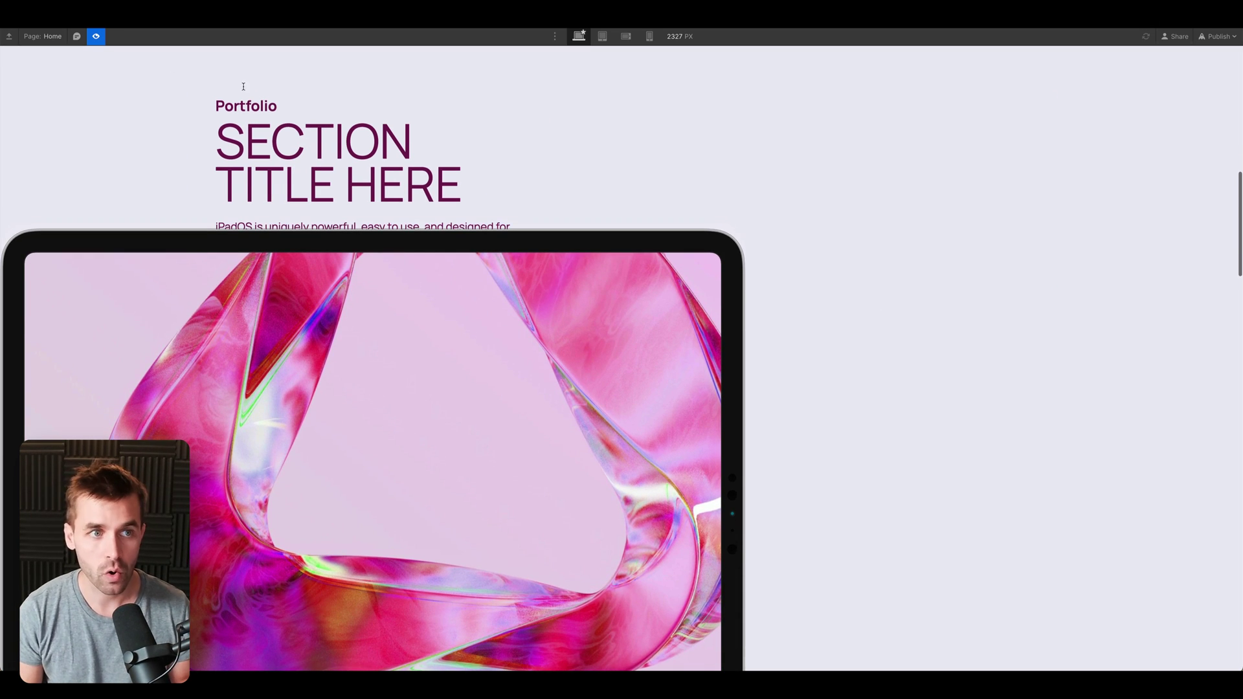
{"action": "key", "text": "ctrl+shift+p"}
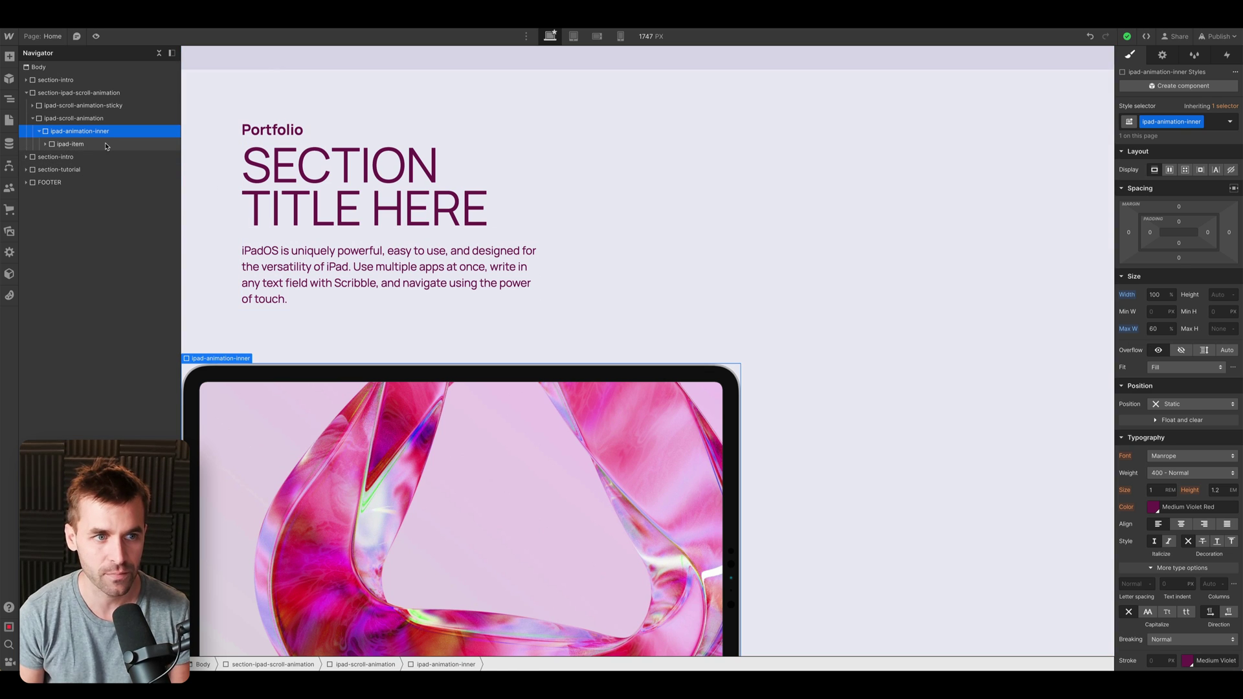
- Expand ipad-item and inspect the ipad-mockup nested inside it
{"action": "left_click", "coordinate": [66, 145]}
{"action": "left_click", "coordinate": [45, 144]}
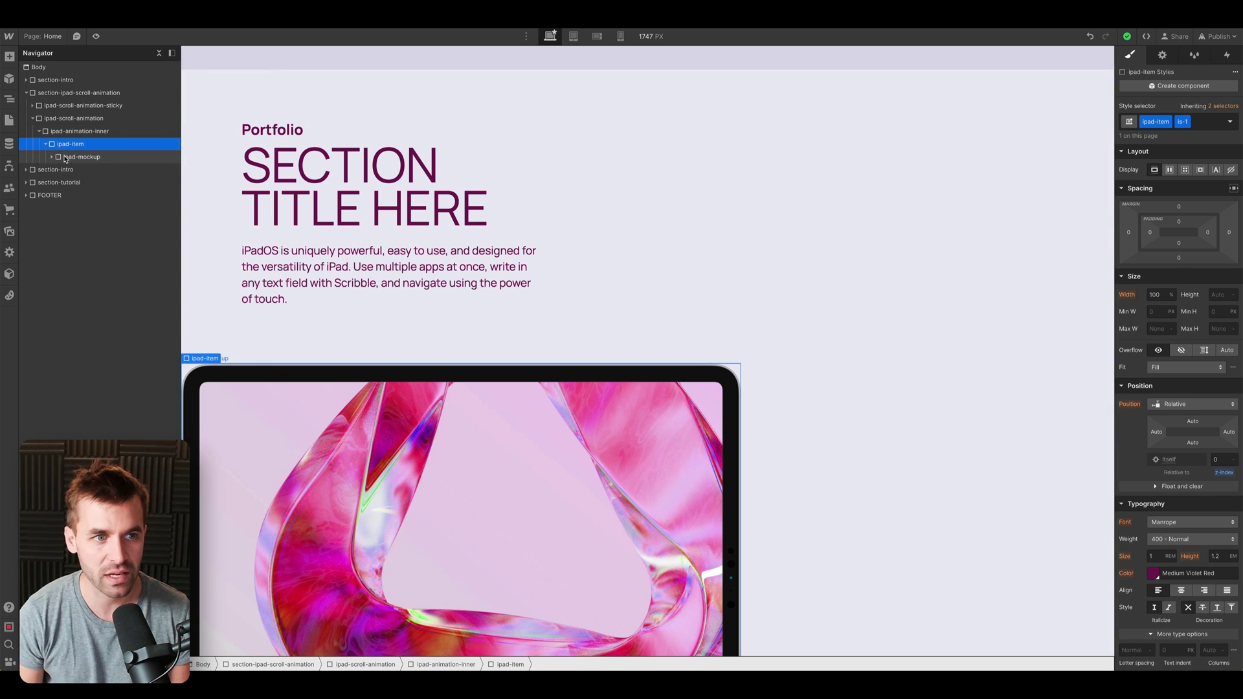
{"action": "left_click", "coordinate": [82, 157]}
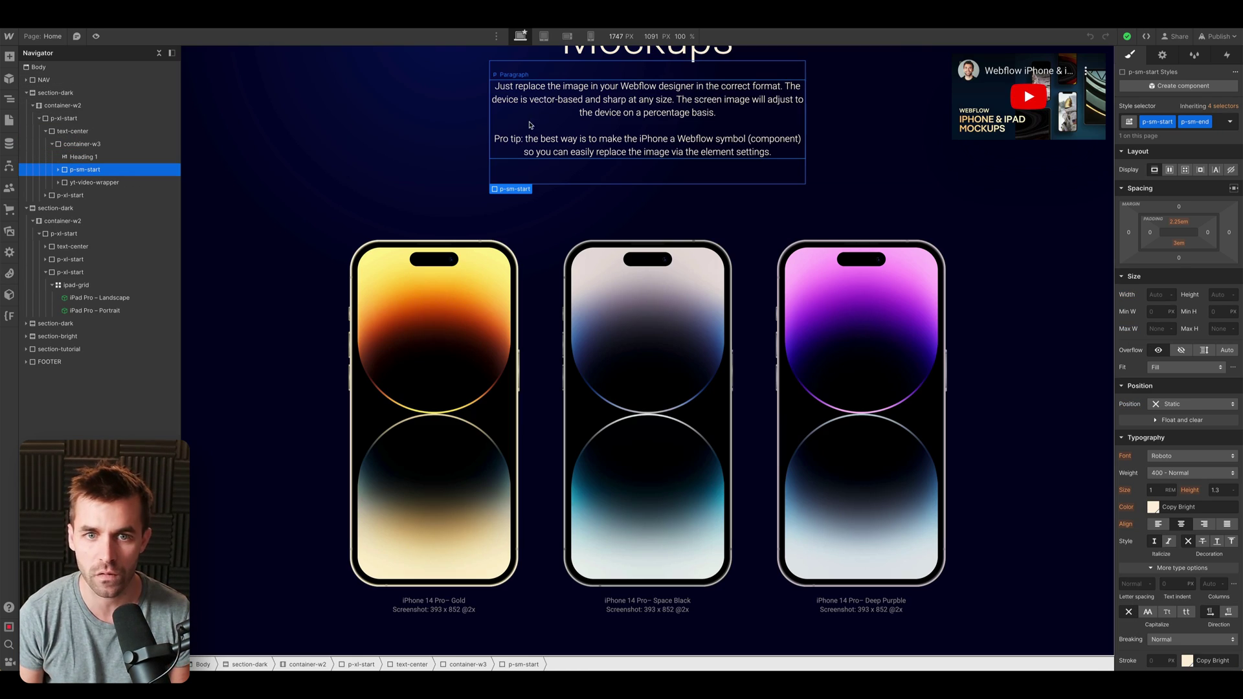
- Switch to the iPhone and iPad mockups project and examine the available device mockups and how the iPhone mockup is structured
{"action": "left_click", "coordinate": [73, 130]}
{"action": "scroll", "coordinate": [307, 136], "scroll_direction": "down", "scroll_amount": 5}
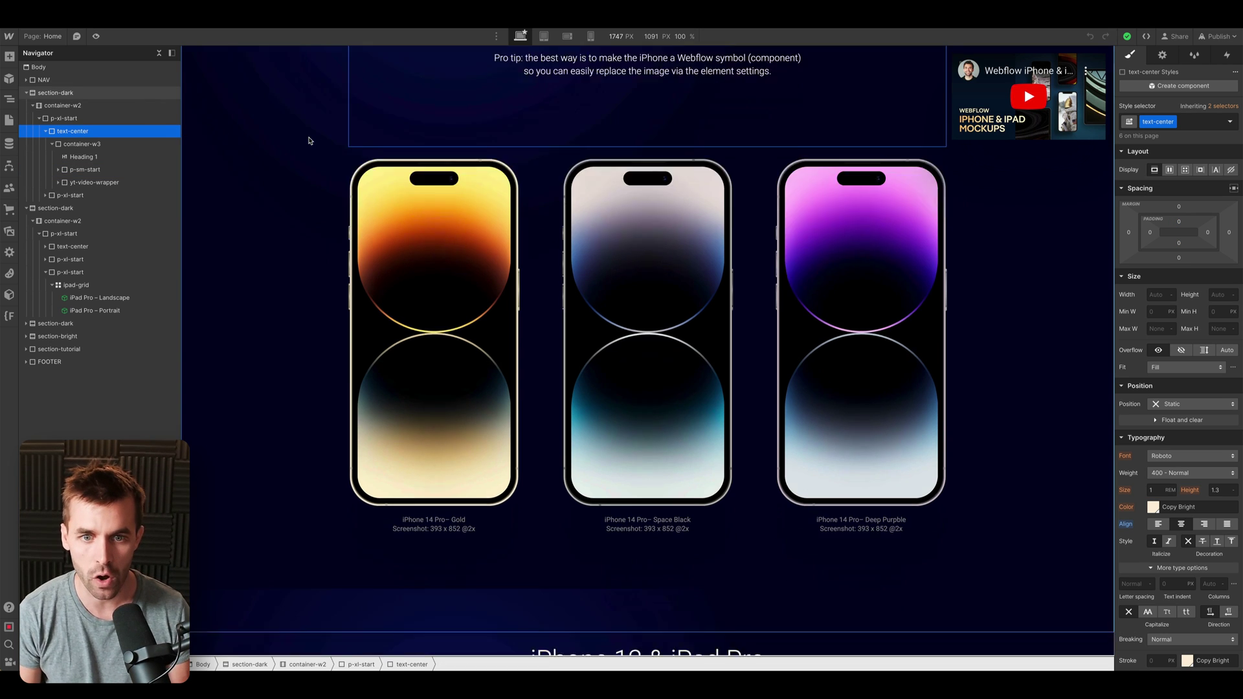
{"action": "scroll", "coordinate": [307, 139], "scroll_direction": "up", "scroll_amount": 1}
{"action": "scroll", "coordinate": [304, 155], "scroll_direction": "down", "scroll_amount": 3}
{"action": "left_click", "coordinate": [389, 116]}
{"action": "scroll", "coordinate": [302, 168], "scroll_direction": "down", "scroll_amount": 10}
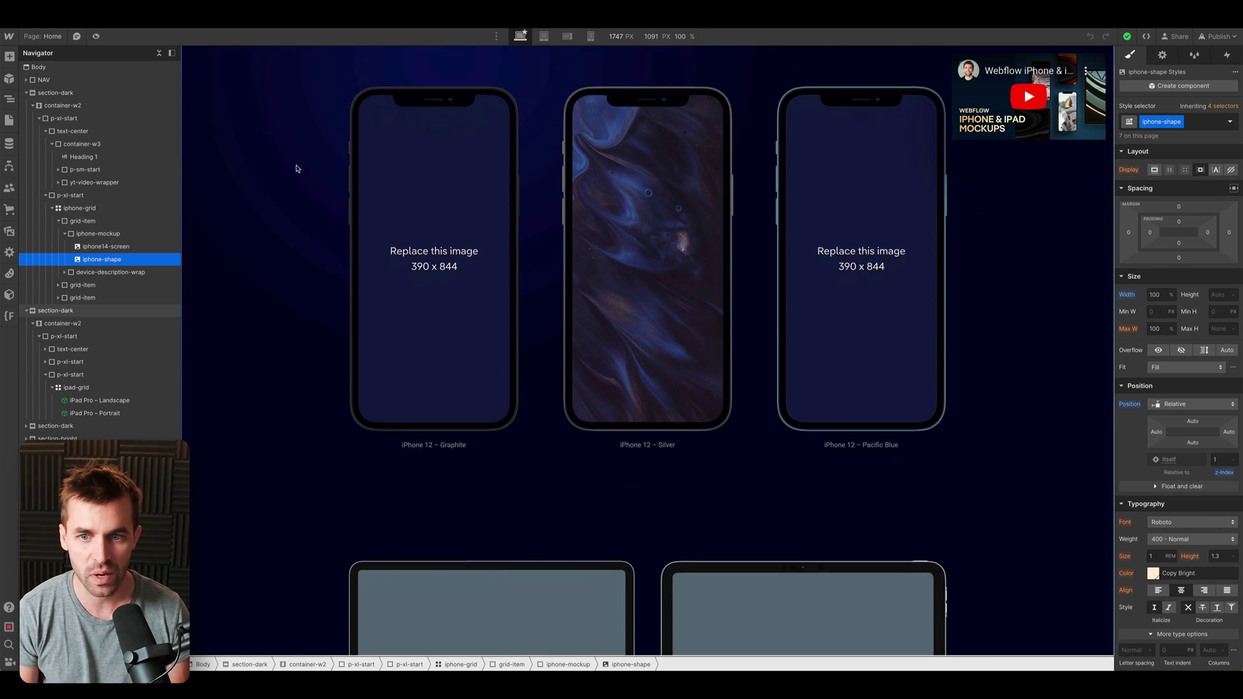
{"action": "left_click", "coordinate": [498, 184]}
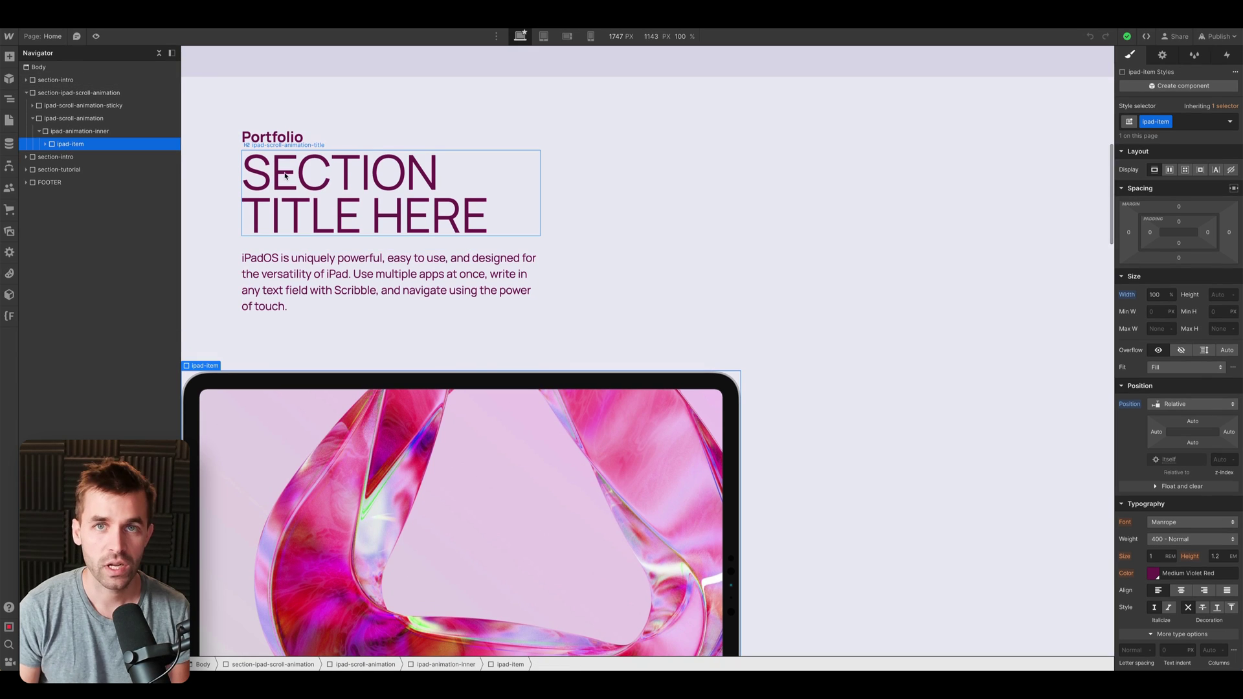
- Duplicate ipad-item inside ipad-animation-inner and open the image settings of the copy's ipad-landscape-screen
{"action": "key", "text": "ctrl+d"}
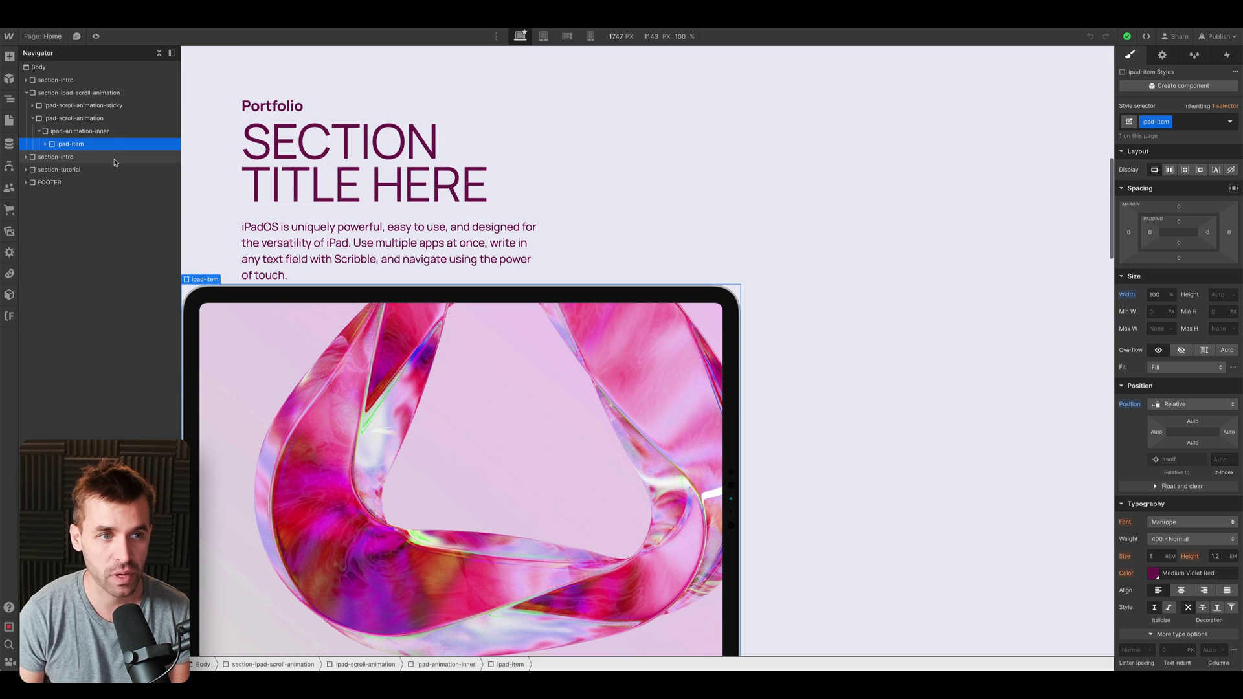
{"action": "left_click", "coordinate": [118, 159]}
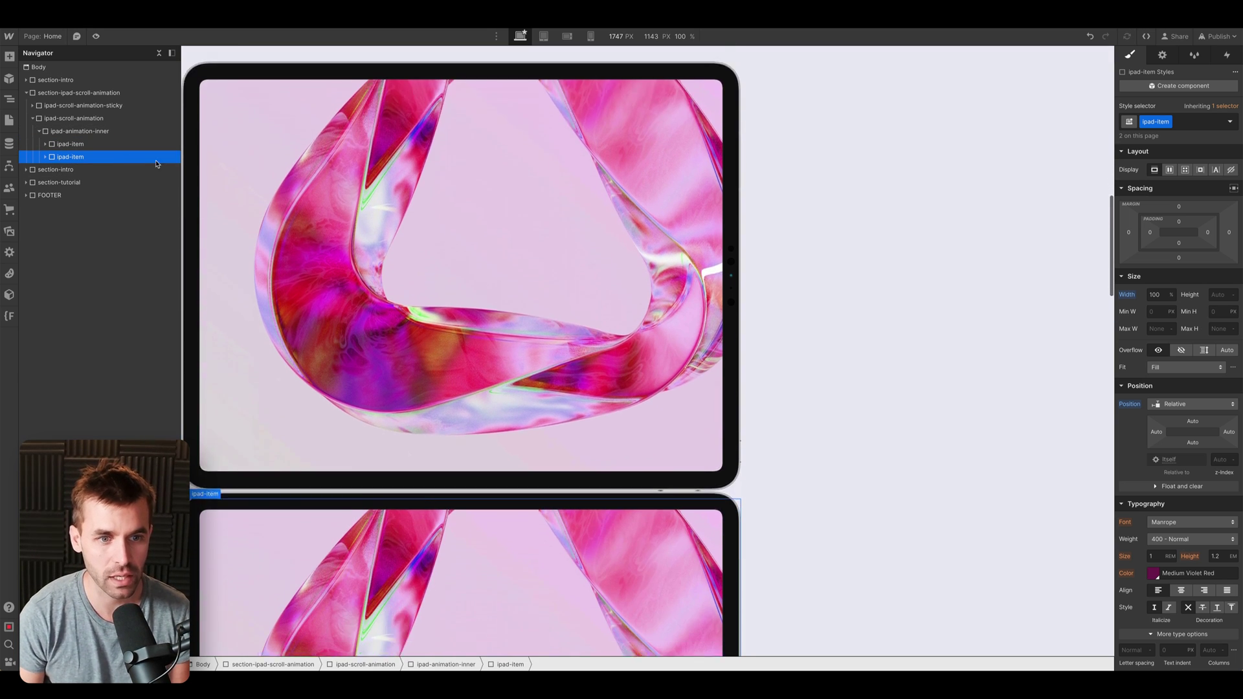
{"action": "left_click", "coordinate": [270, 472]}
{"action": "left_click", "coordinate": [59, 183]}
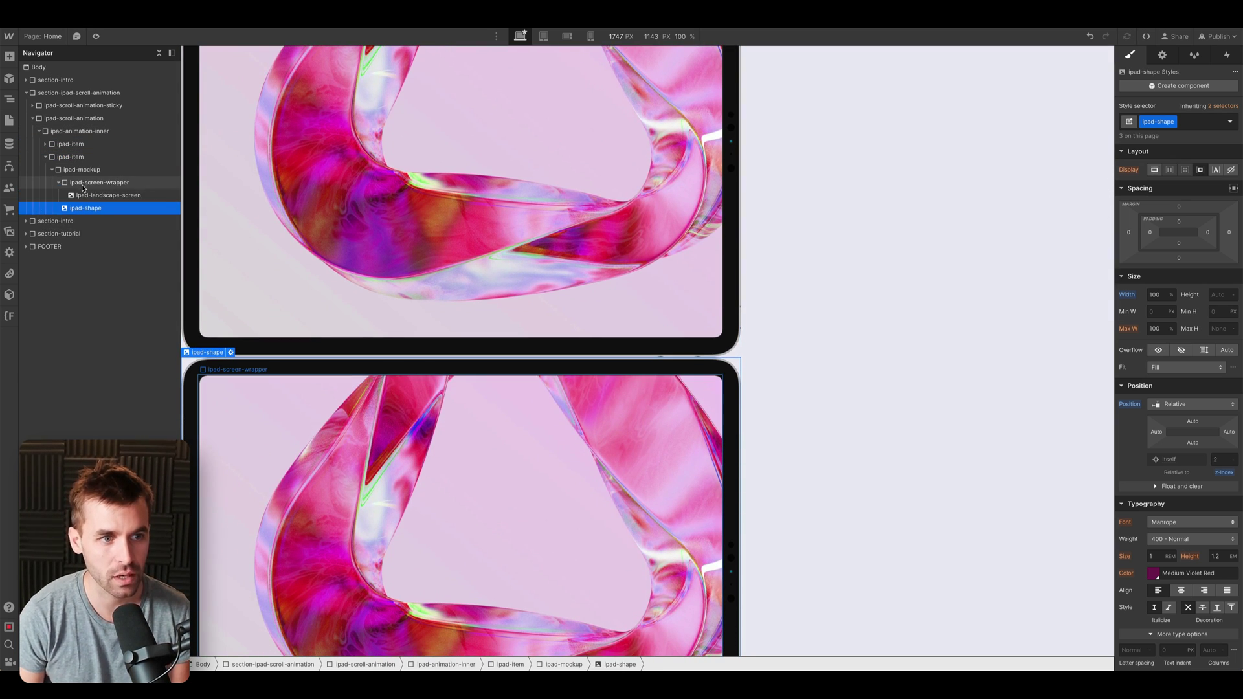
{"action": "left_click", "coordinate": [107, 195]}
{"action": "left_click", "coordinate": [279, 369]}
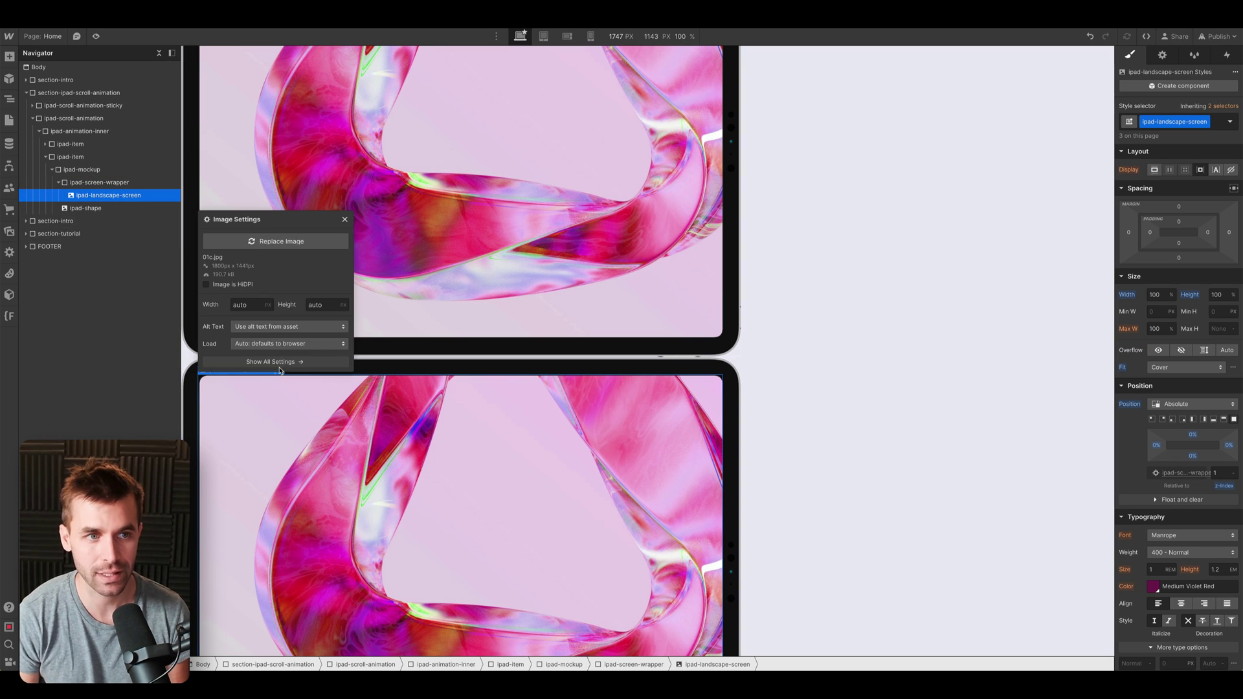
{"action": "left_click", "coordinate": [367, 426]}
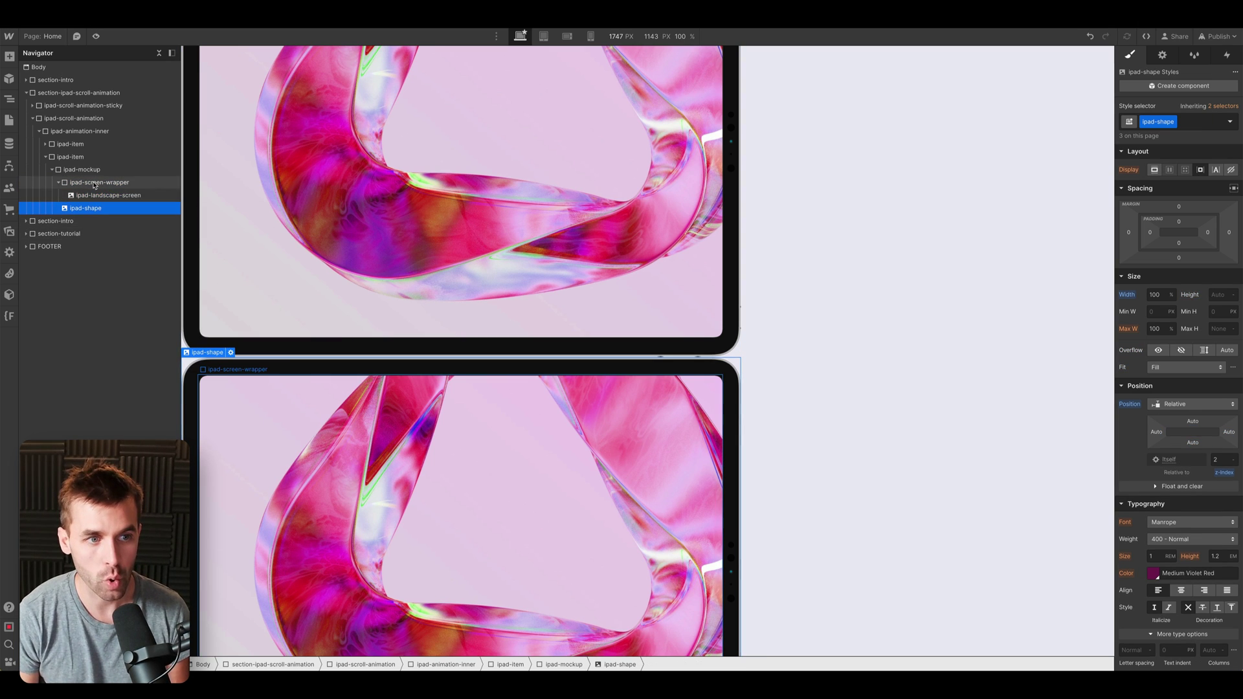
- Add a Background Video element beneath the screen image in the second iPad's ipad-screen-wrapper
{"action": "left_click", "coordinate": [94, 195]}
{"action": "key", "text": "ctrl+e"}
{"action": "type", "text": "back"}
{"action": "key", "text": "Return"}
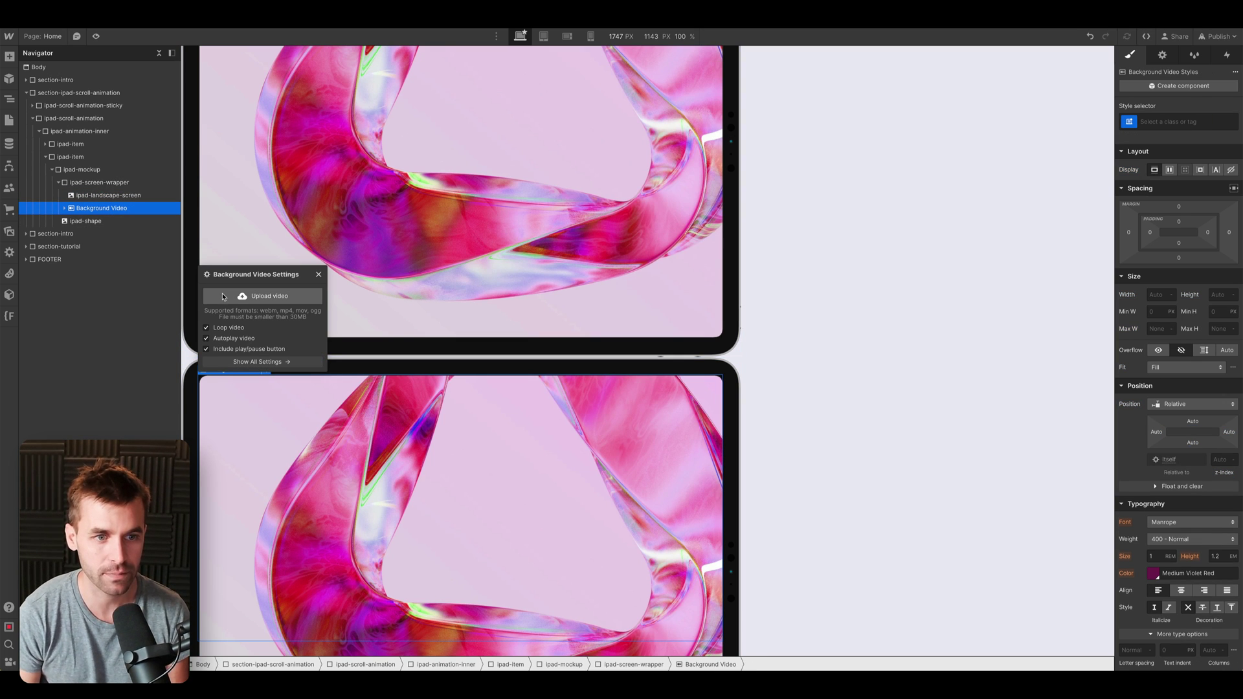
{"action": "left_click", "coordinate": [268, 298]}
{"action": "key", "text": "Escape"}
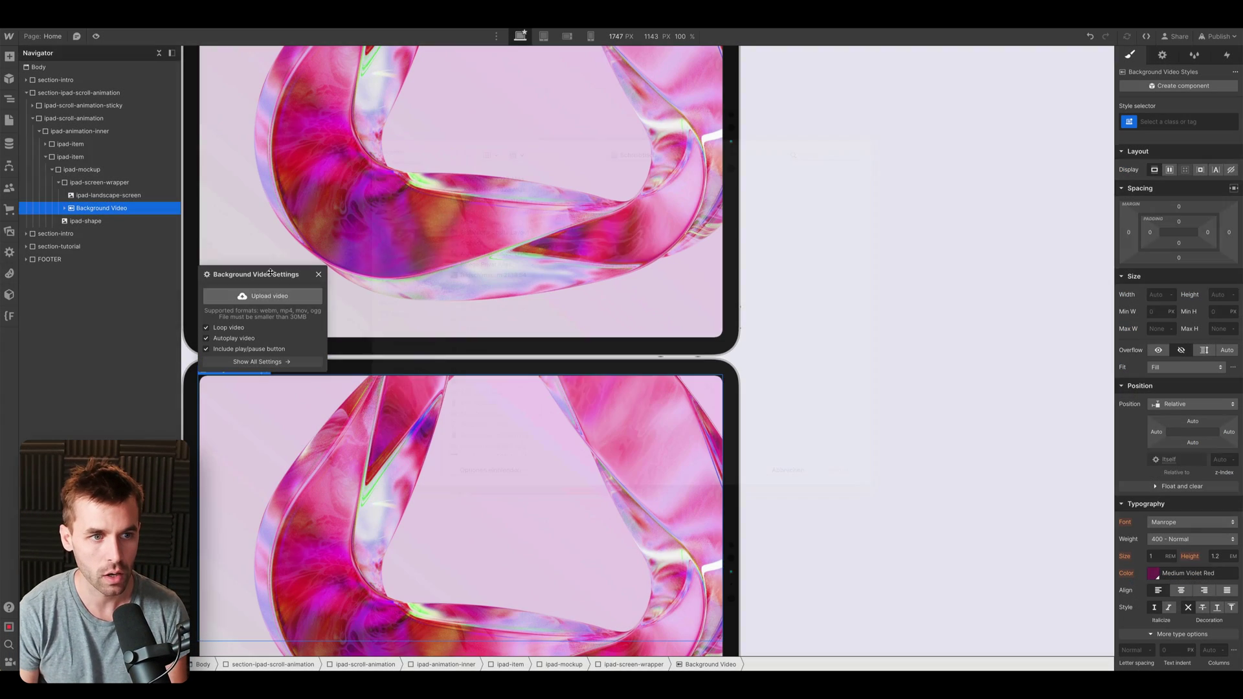
- Apply the ipad-landscape-screen class to the new background video and show its video settings
{"action": "left_click", "coordinate": [108, 195]}
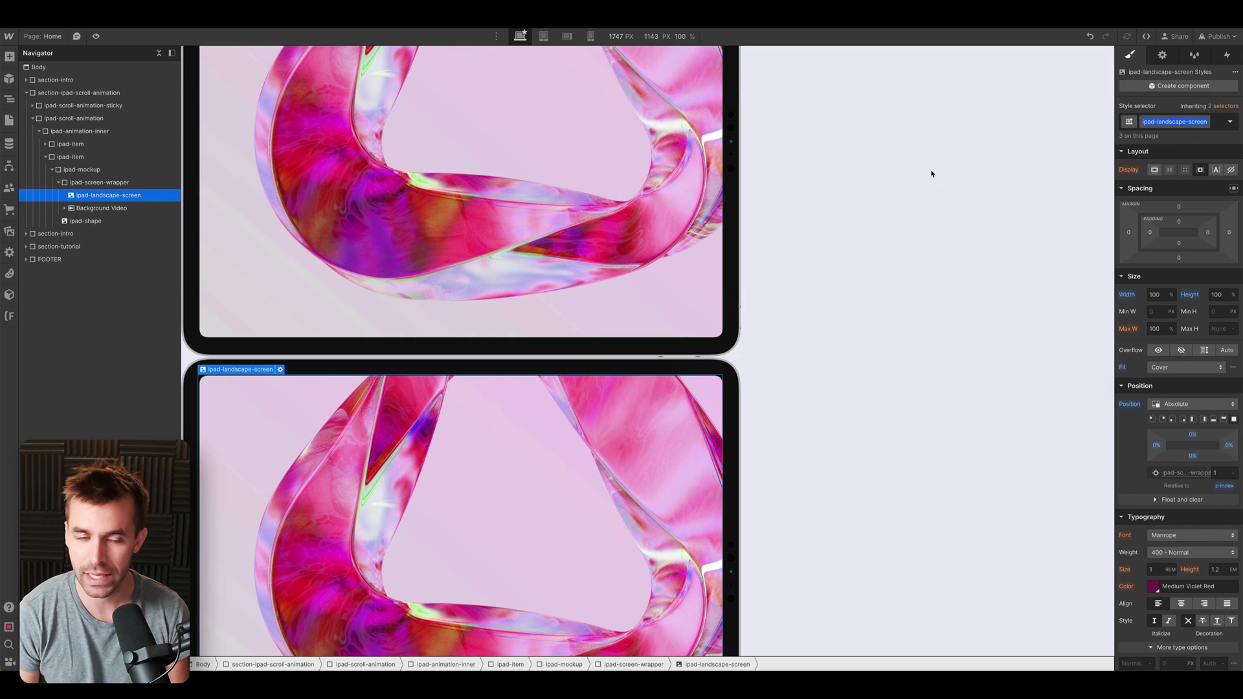
{"action": "left_click", "coordinate": [142, 210]}
{"action": "left_click", "coordinate": [1171, 122]}
{"action": "key", "text": "Return"}
{"action": "left_click", "coordinate": [1163, 56]}
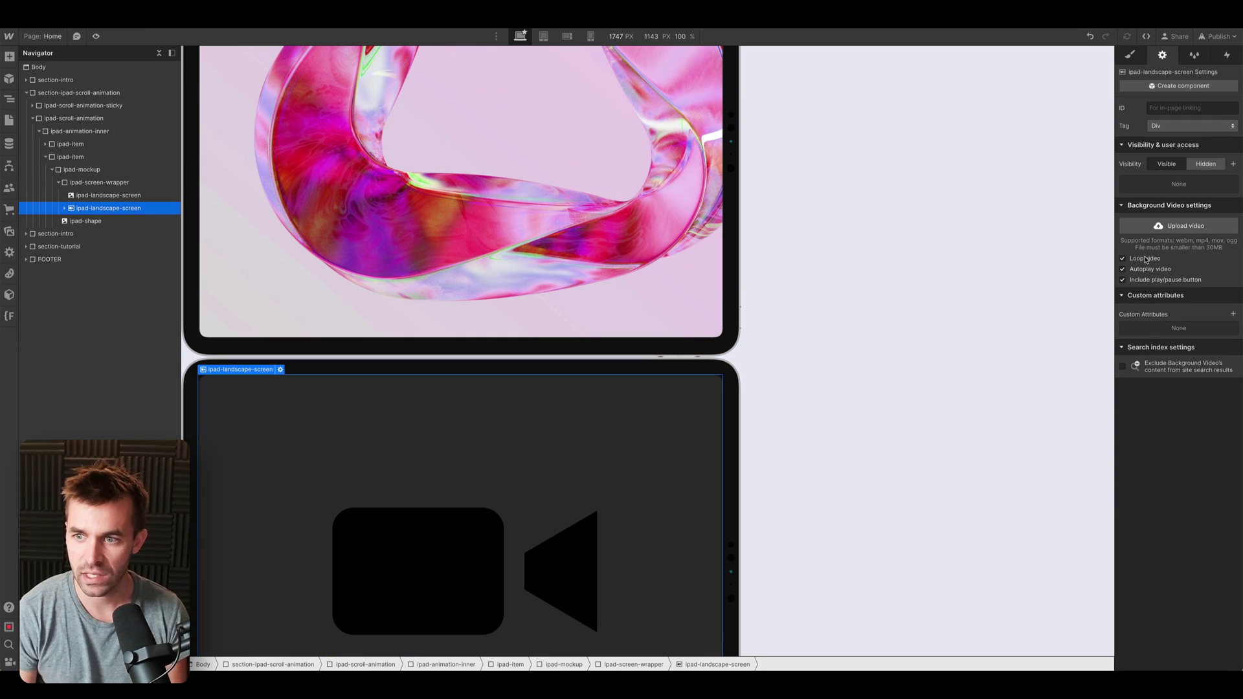
- Delete the original ipad-landscape-screen image from the second iPad so that only the background video fills its screen
{"action": "left_click", "coordinate": [147, 199]}
{"action": "scroll", "coordinate": [746, 260], "scroll_direction": "down", "scroll_amount": 2}
{"action": "left_click", "coordinate": [788, 272]}
{"action": "scroll", "coordinate": [449, 380], "scroll_direction": "down", "scroll_amount": 2}
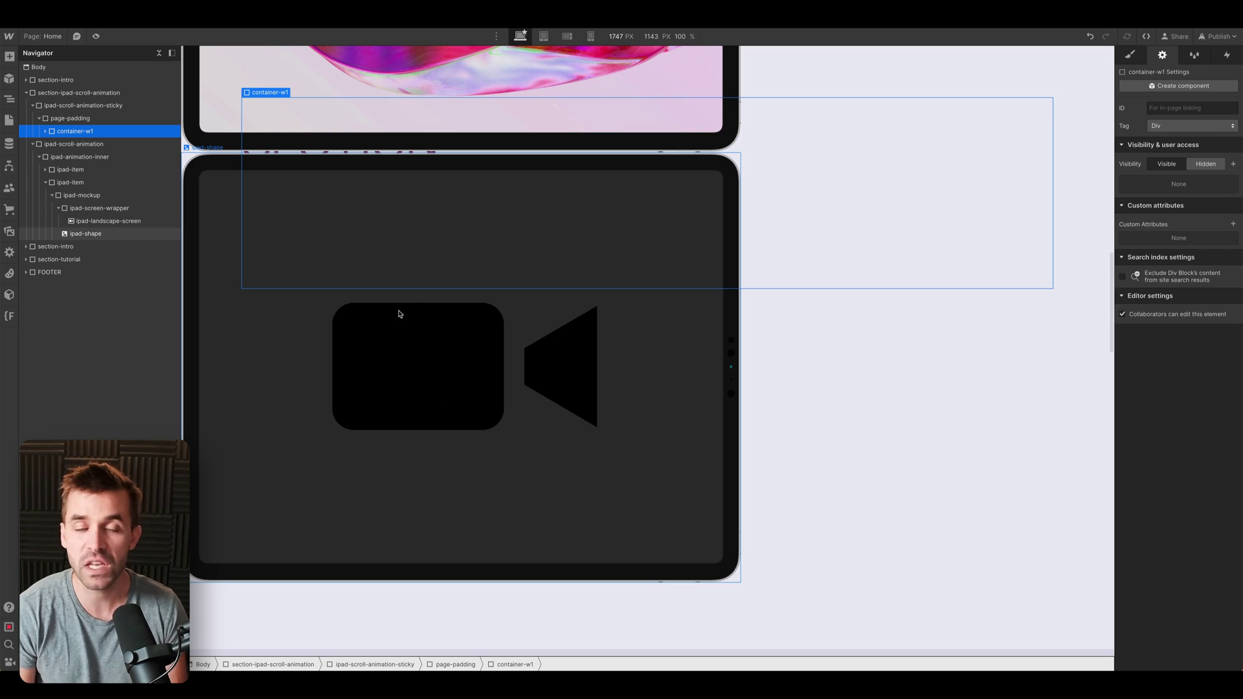
{"action": "scroll", "coordinate": [404, 315], "scroll_direction": "up", "scroll_amount": 2}
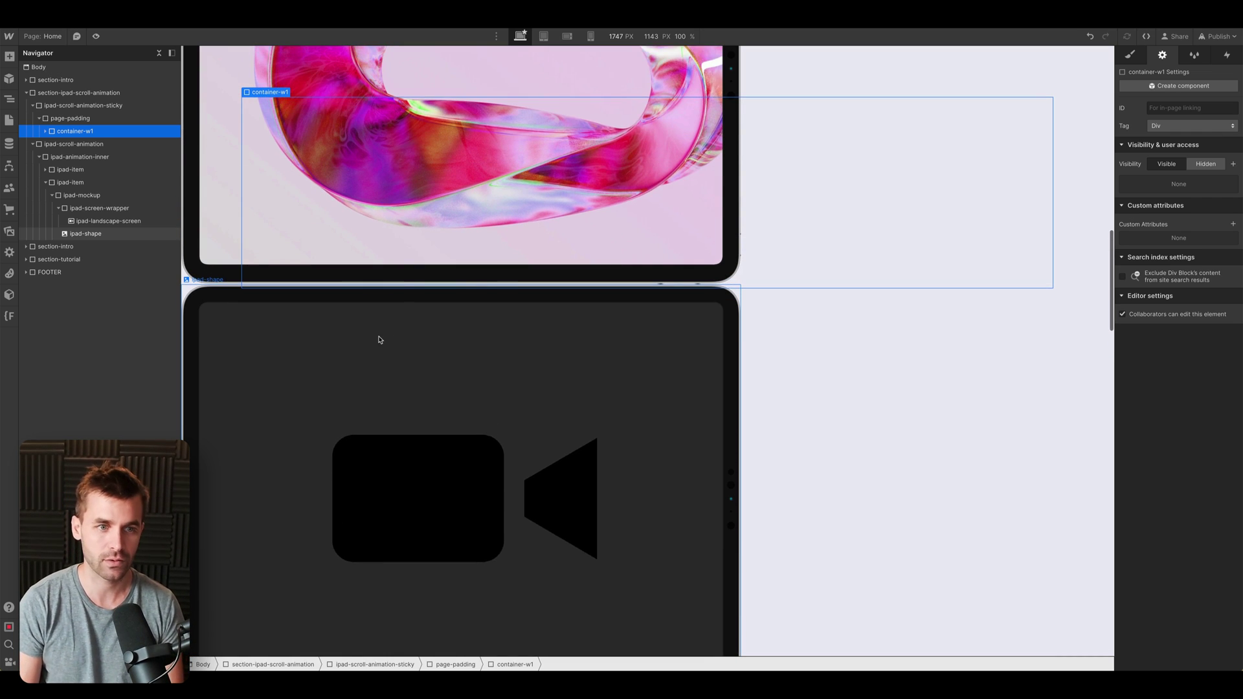
{"action": "scroll", "coordinate": [382, 336], "scroll_direction": "down", "scroll_amount": 4}
{"action": "left_click", "coordinate": [79, 157]}
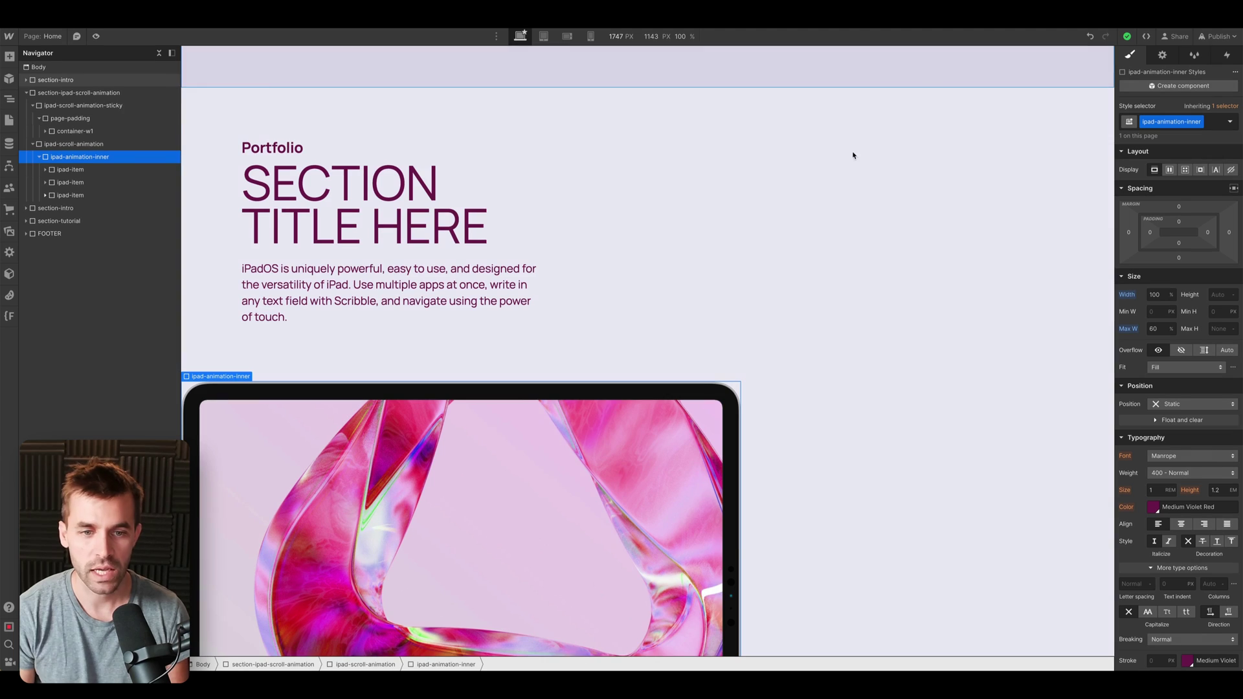
{"action": "scroll", "coordinate": [801, 169], "scroll_direction": "down", "scroll_amount": 5}
{"action": "scroll", "coordinate": [800, 170], "scroll_direction": "down", "scroll_amount": 3}
{"action": "scroll", "coordinate": [801, 172], "scroll_direction": "up", "scroll_amount": 5}
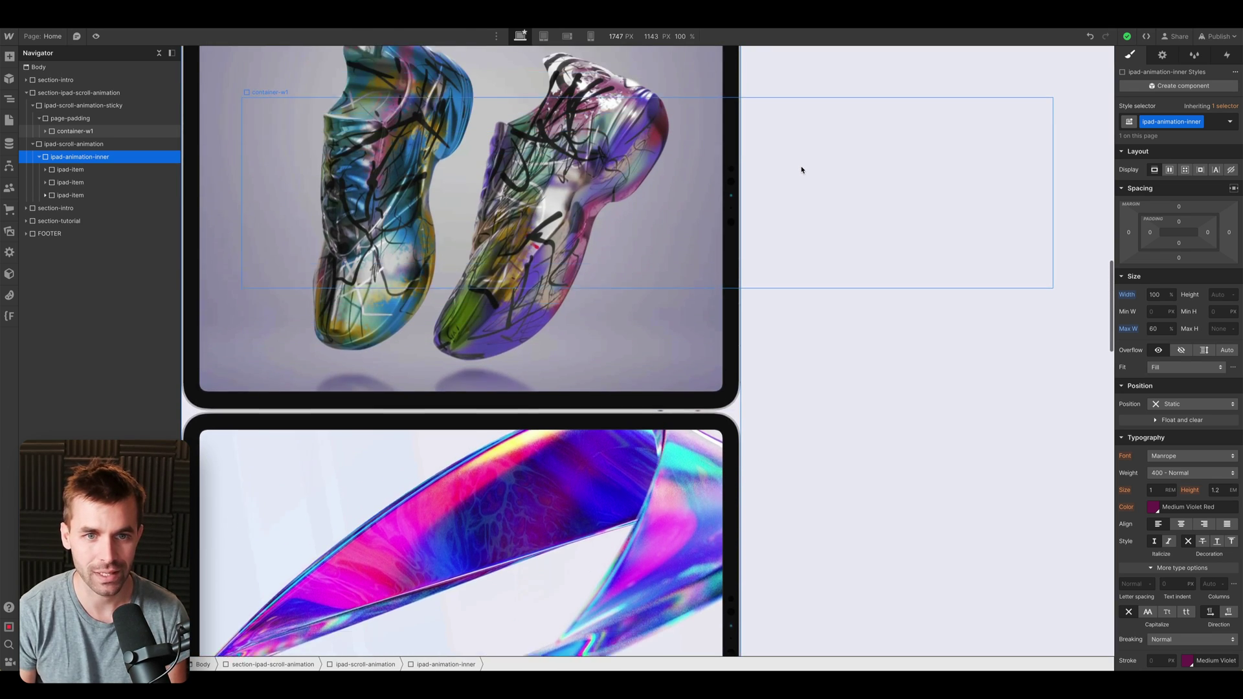
{"action": "scroll", "coordinate": [803, 172], "scroll_direction": "up", "scroll_amount": 4}
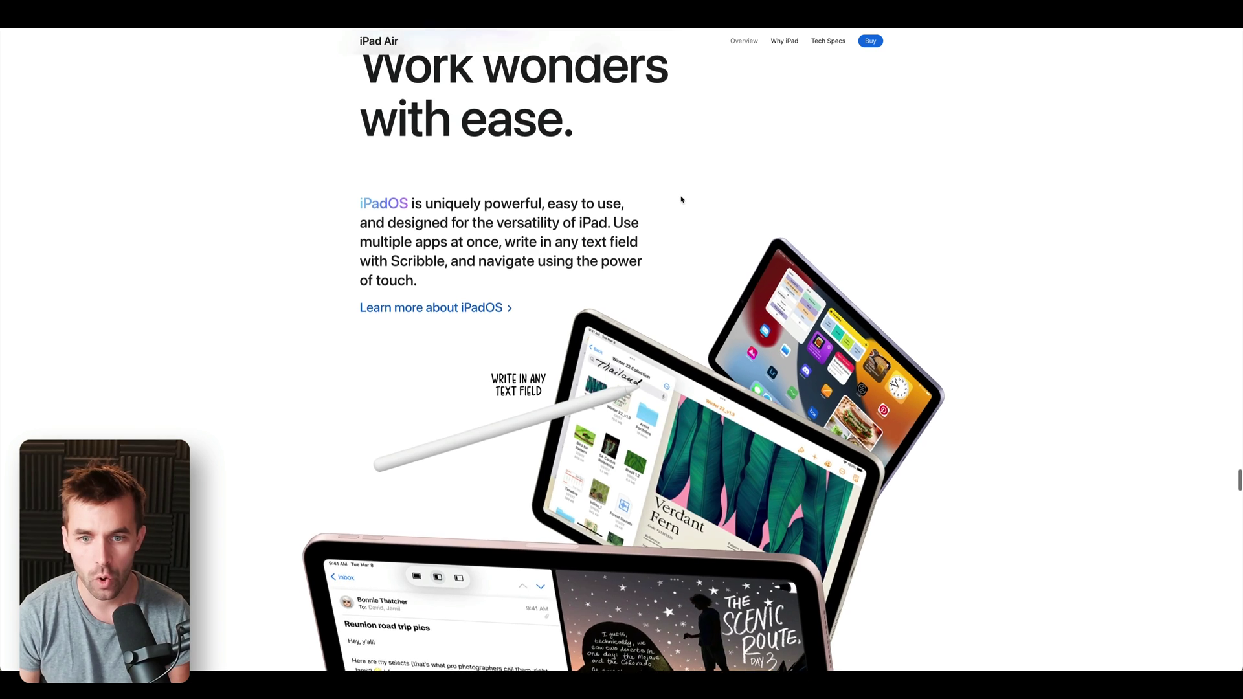
{"action": "scroll", "coordinate": [673, 233], "scroll_direction": "up", "scroll_amount": 3}
{"action": "scroll", "coordinate": [622, 363], "scroll_direction": "down", "scroll_amount": 3}
{"action": "scroll", "coordinate": [620, 374], "scroll_direction": "down", "scroll_amount": 2}
{"action": "scroll", "coordinate": [557, 402], "scroll_direction": "up", "scroll_amount": 2}
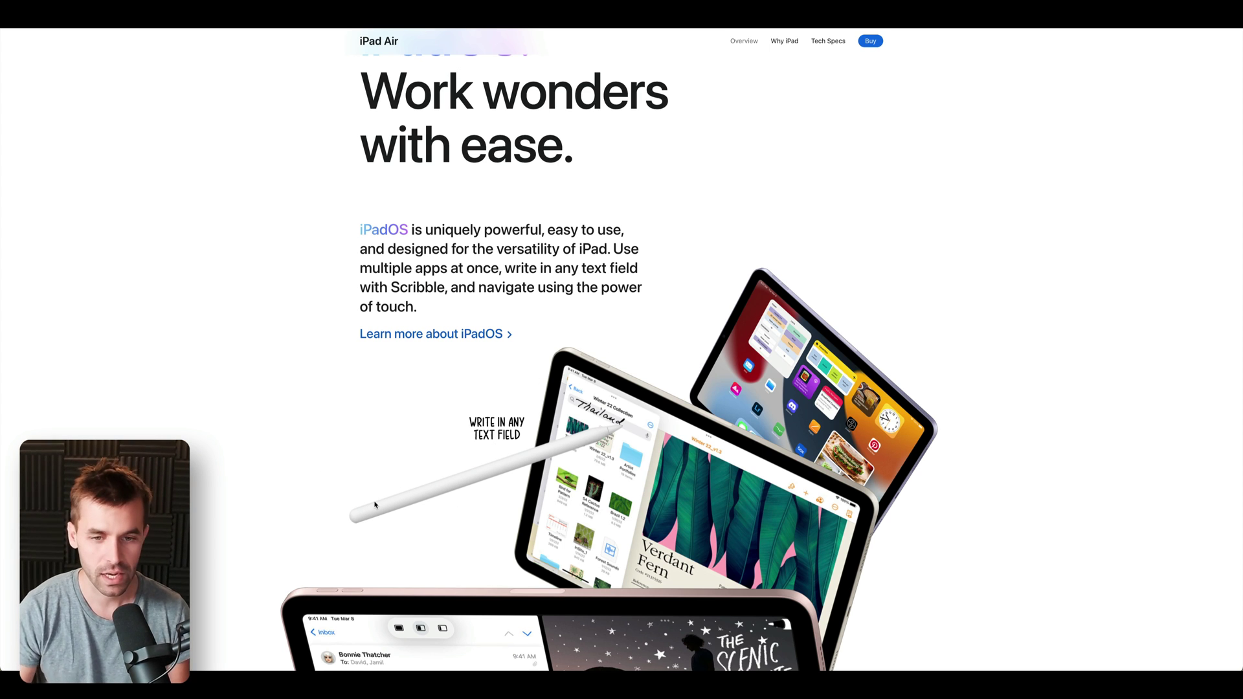
{"action": "scroll", "coordinate": [375, 506], "scroll_direction": "down", "scroll_amount": 3}
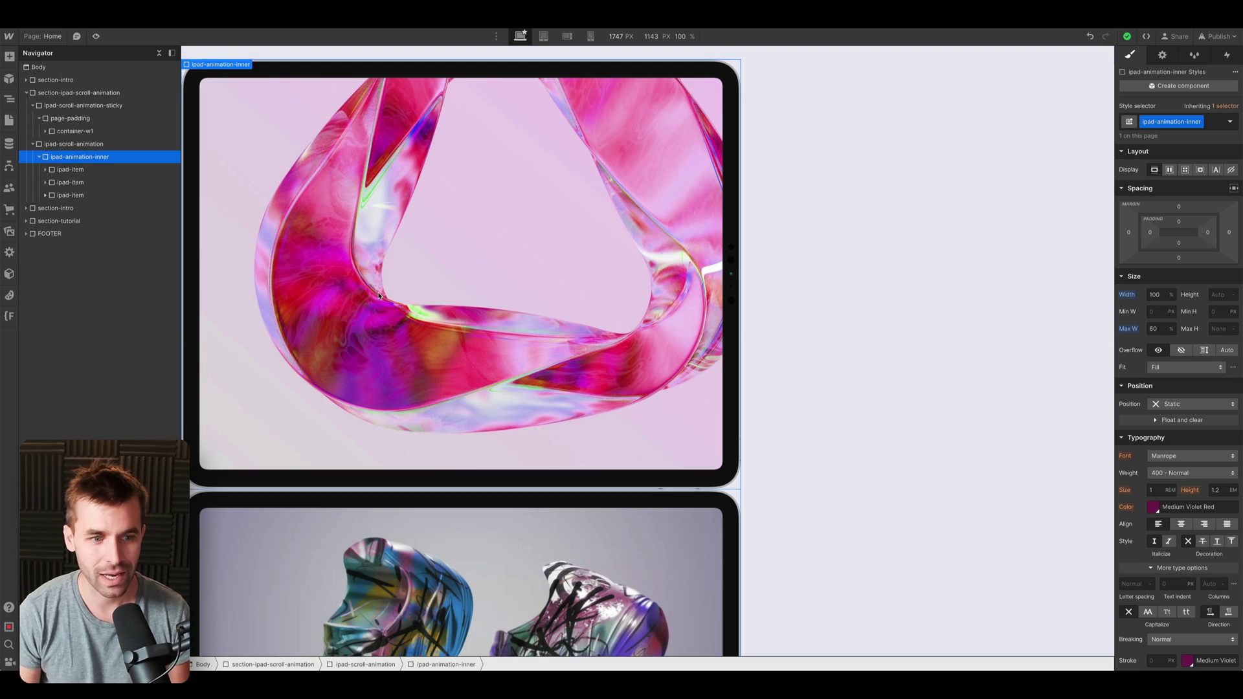
{"action": "scroll", "coordinate": [379, 296], "scroll_direction": "down", "scroll_amount": 5}
{"action": "scroll", "coordinate": [380, 297], "scroll_direction": "up", "scroll_amount": 10}
- Give ipad-scroll-animation a left padding of 8% and preview how the iPads align with the title text
{"action": "left_click", "coordinate": [85, 145]}
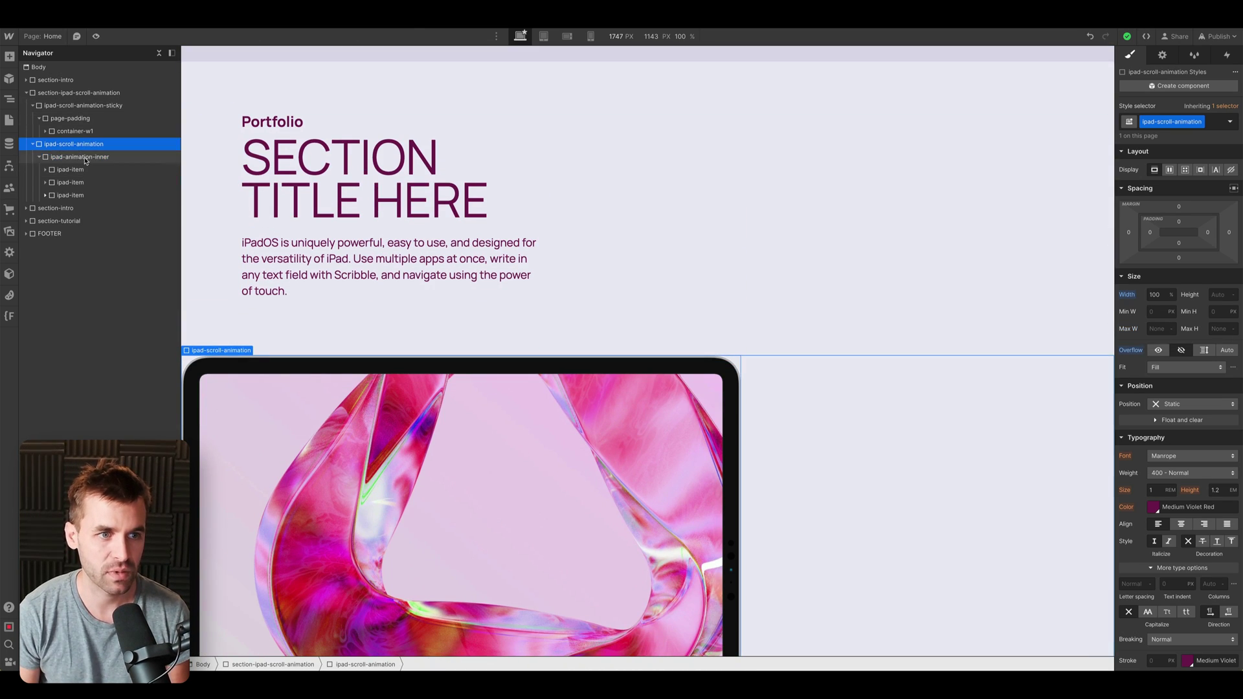
{"action": "left_click", "coordinate": [1151, 234]}
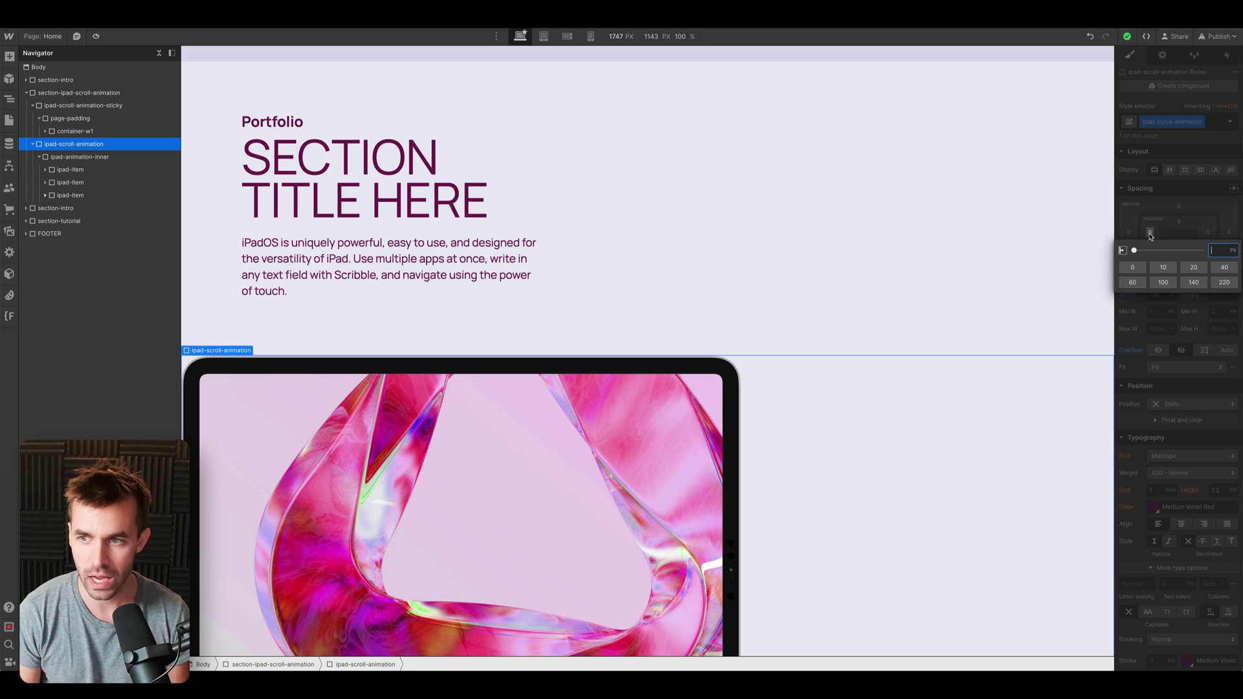
{"action": "type", "text": "8%"}
{"action": "key", "text": "Return"}
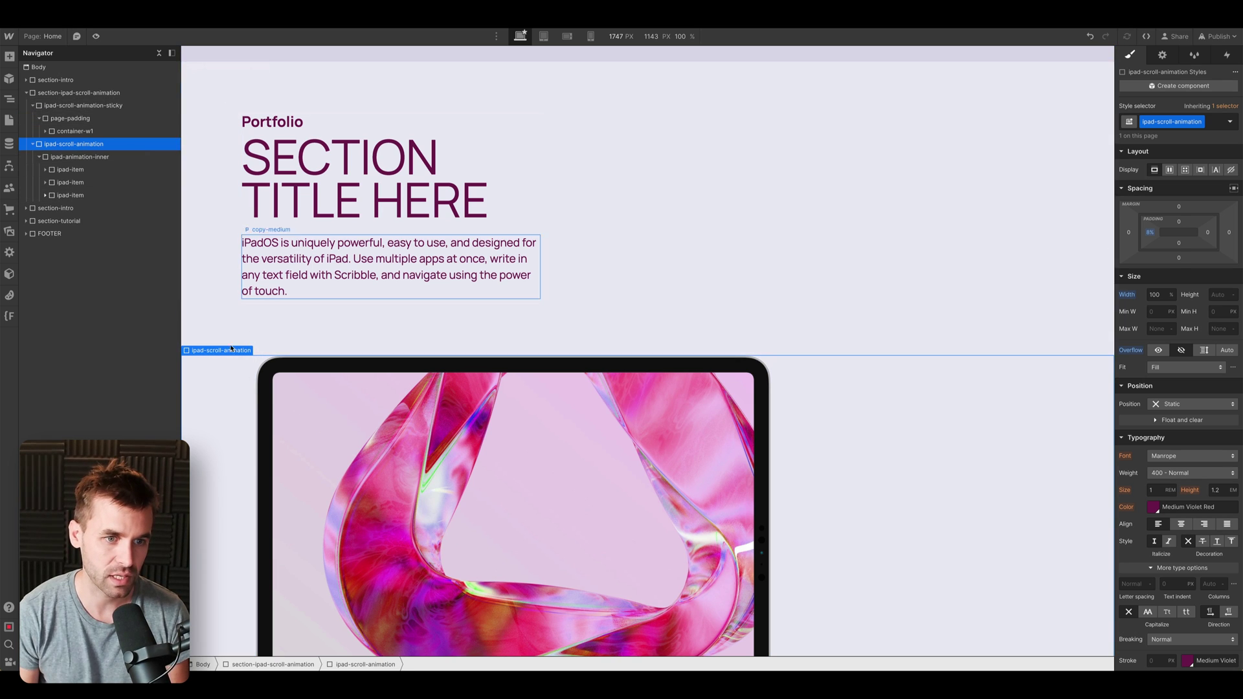
{"action": "key", "text": "shift+p"}
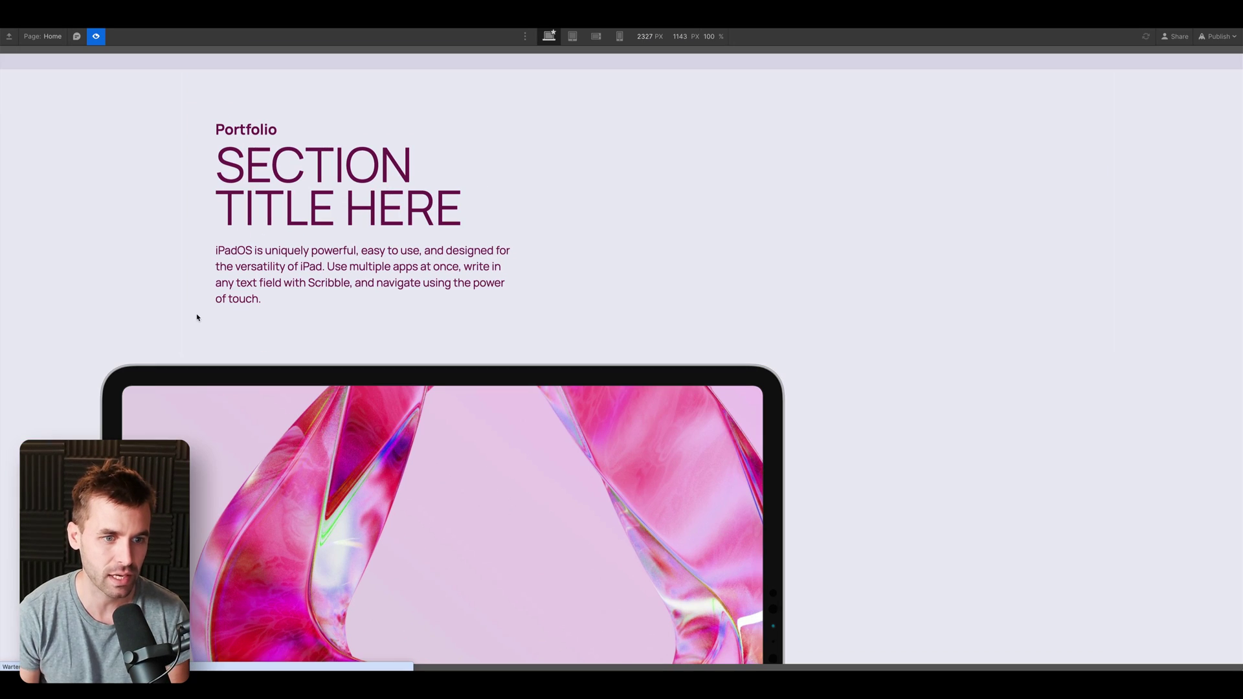
{"action": "left_click", "coordinate": [95, 37]}
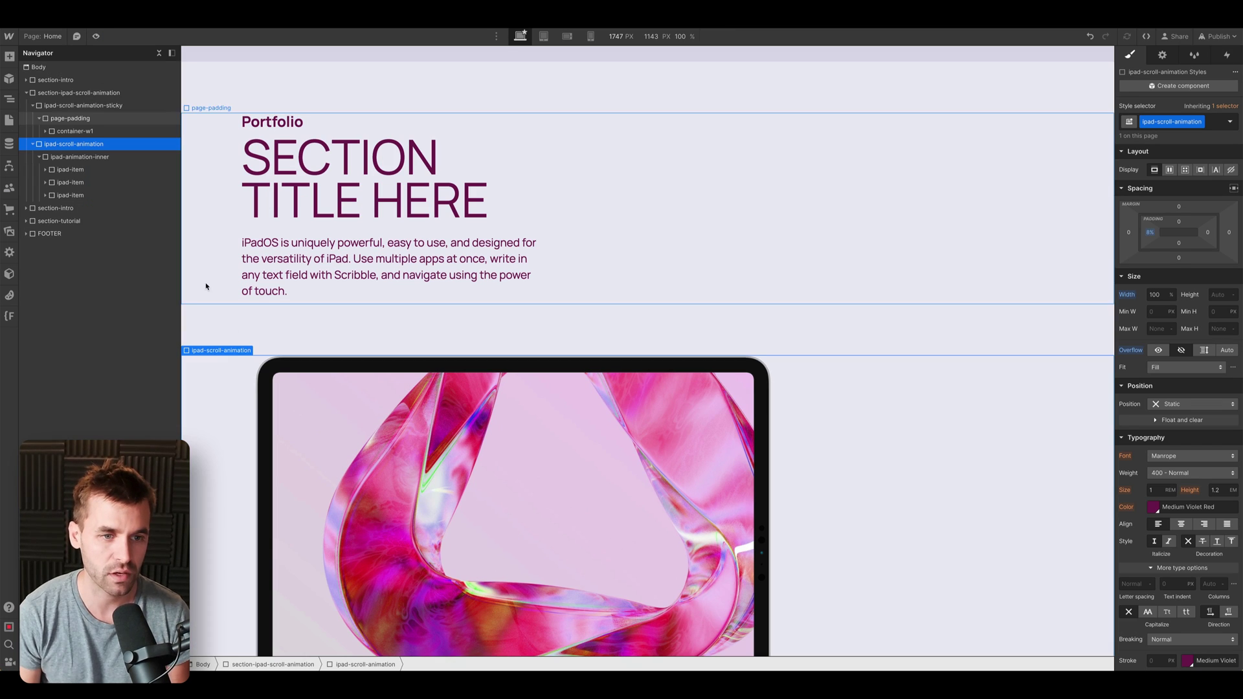
- Set the left padding of ipad-scroll-animation to 7% and check the iPads against the section text
{"action": "left_click", "coordinate": [1150, 232]}
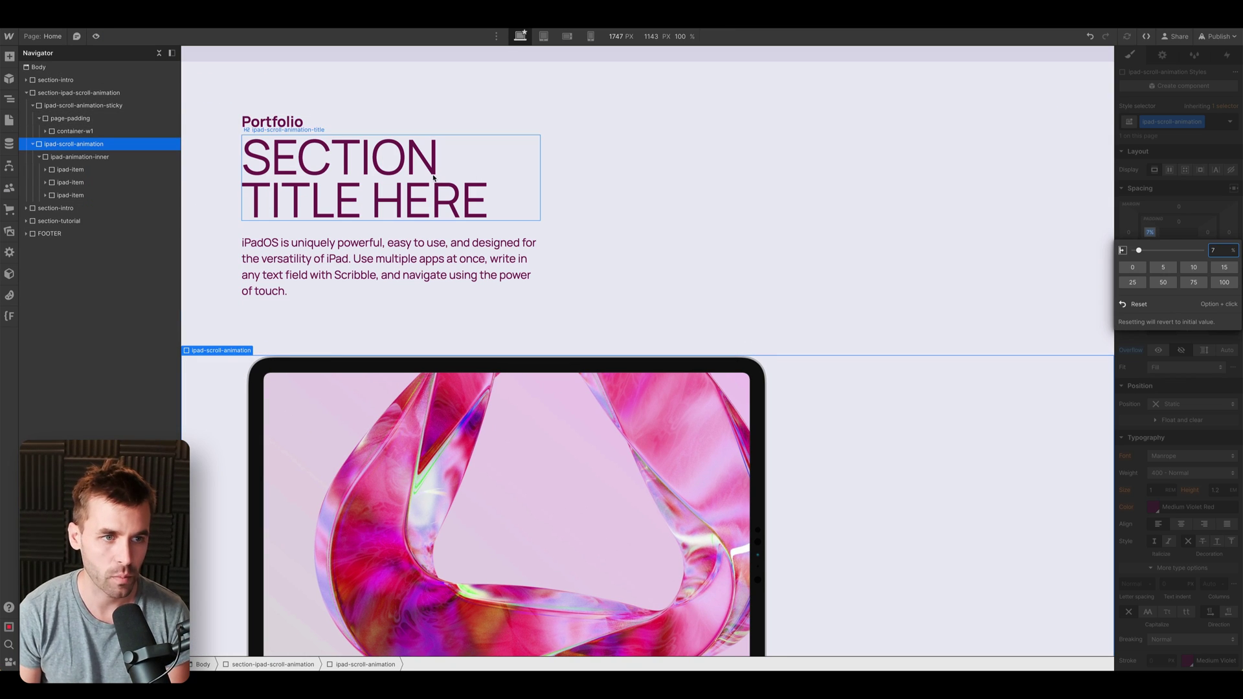
{"action": "scroll", "coordinate": [225, 326], "scroll_direction": "down", "scroll_amount": 2}
{"action": "scroll", "coordinate": [225, 326], "scroll_direction": "down", "scroll_amount": 4}
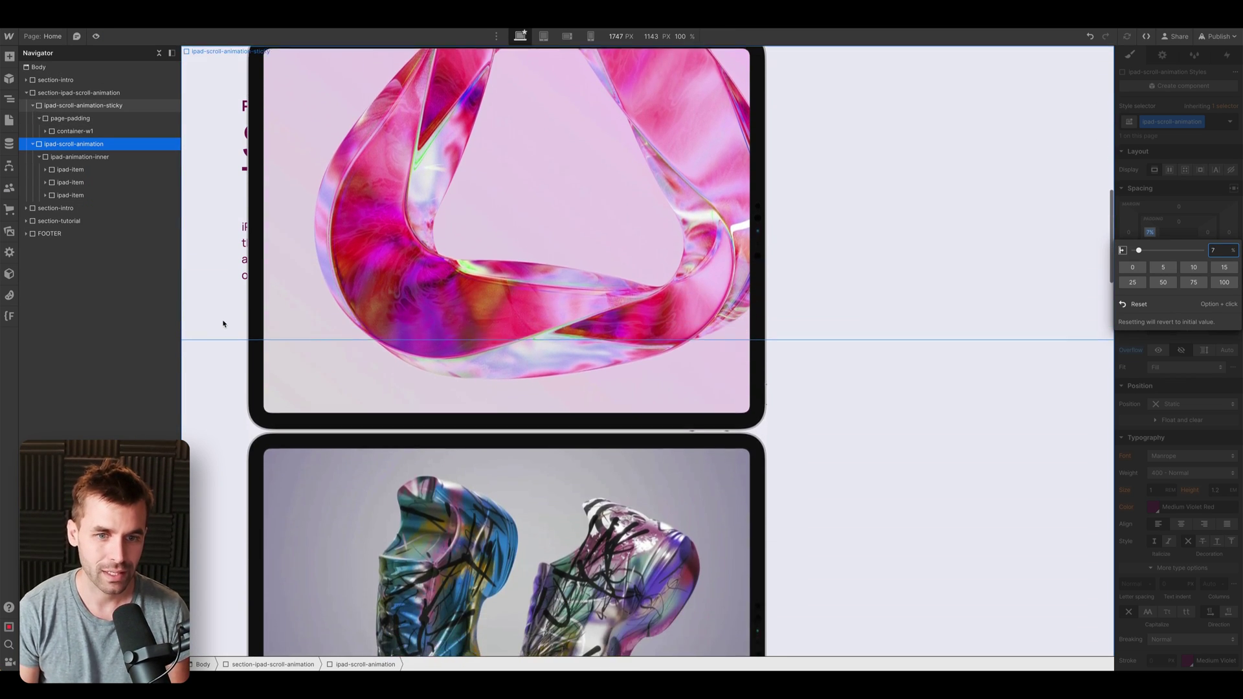
{"action": "scroll", "coordinate": [222, 323], "scroll_direction": "up", "scroll_amount": 5}
{"action": "scroll", "coordinate": [343, 302], "scroll_direction": "down", "scroll_amount": 7}
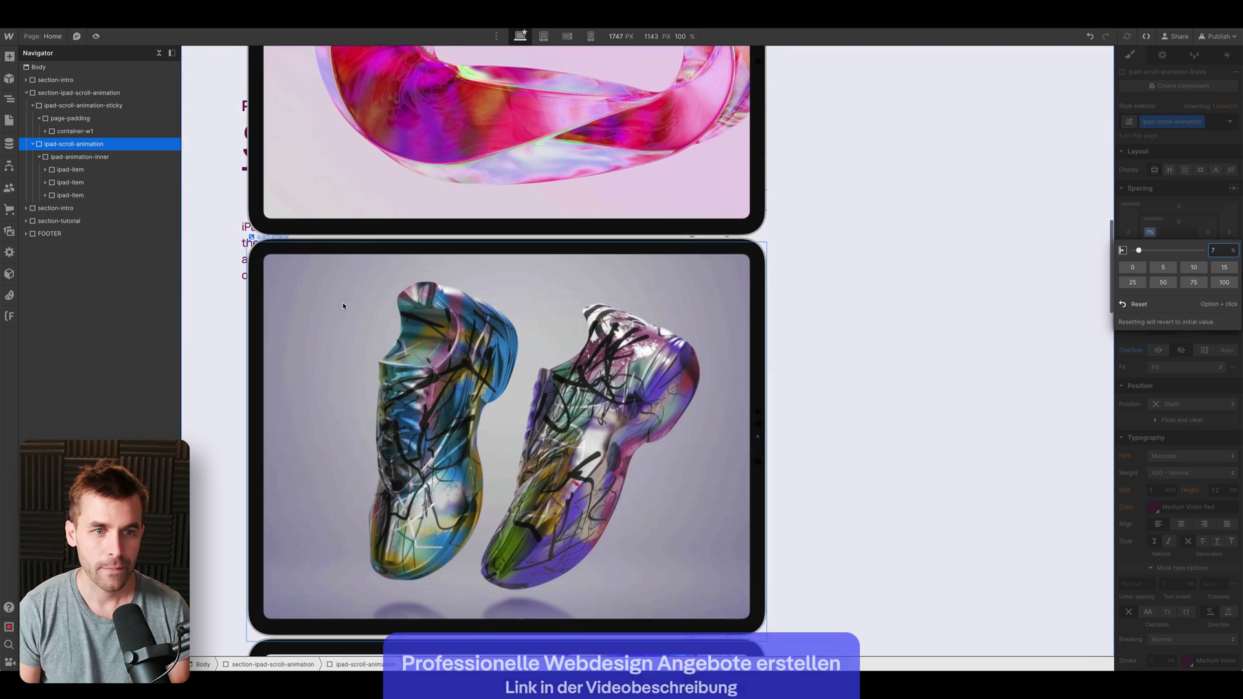
{"action": "scroll", "coordinate": [344, 302], "scroll_direction": "up", "scroll_amount": 4}
{"action": "left_click", "coordinate": [107, 176]}
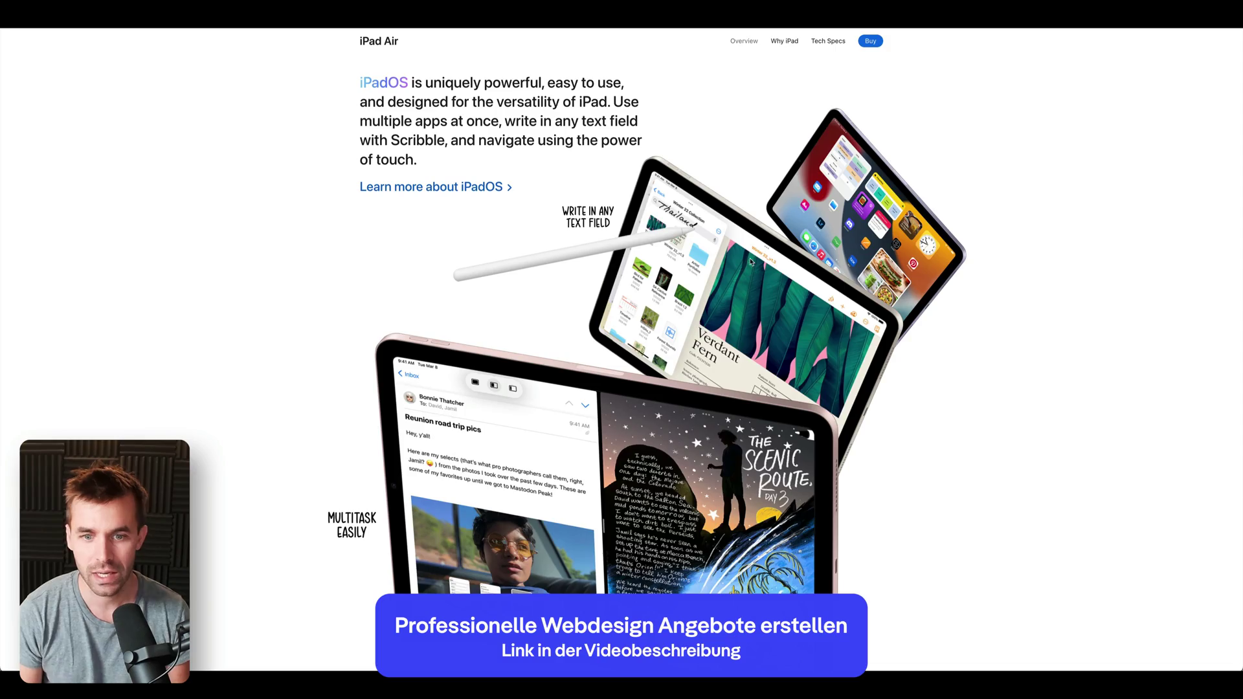
{"action": "scroll", "coordinate": [752, 262], "scroll_direction": "up", "scroll_amount": 1}
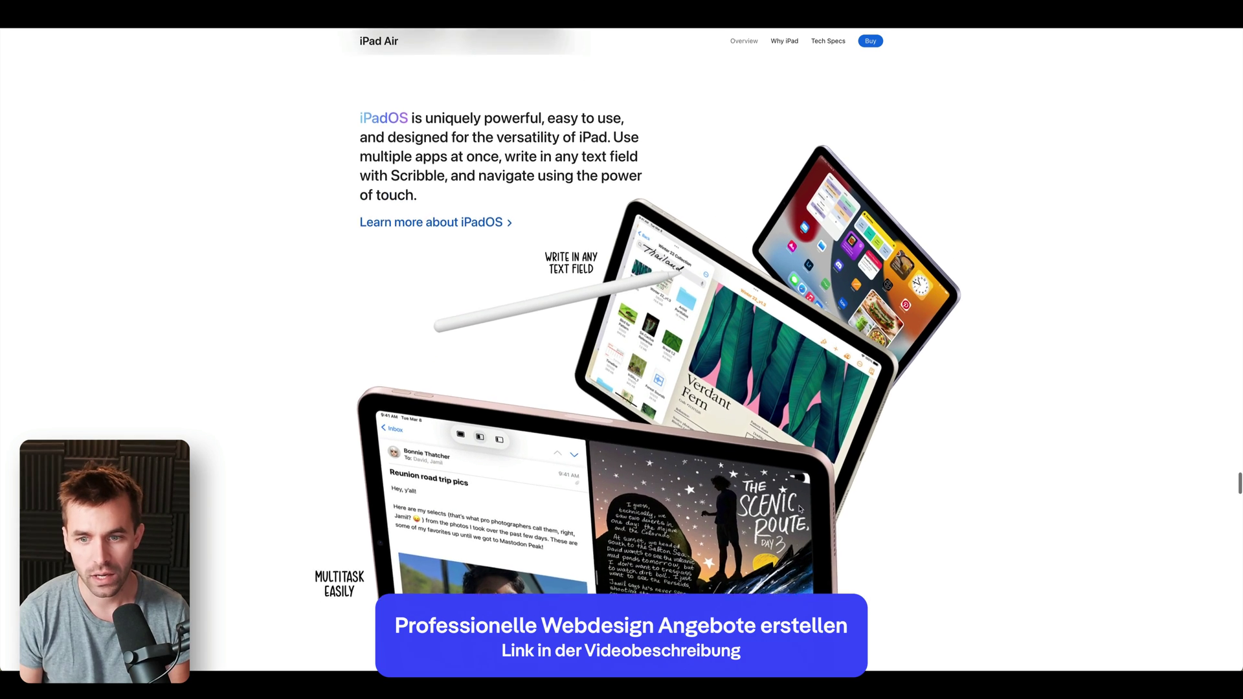
{"action": "scroll", "coordinate": [735, 482], "scroll_direction": "up", "scroll_amount": 2}
{"action": "scroll", "coordinate": [735, 483], "scroll_direction": "up", "scroll_amount": 1}
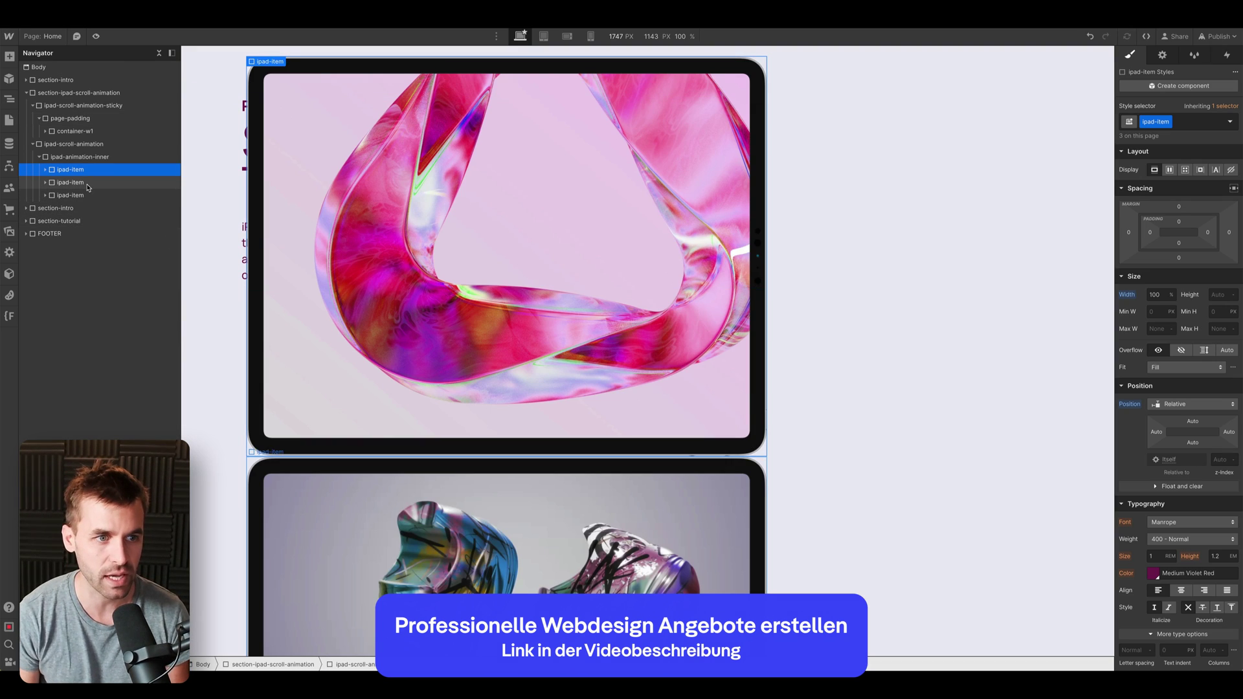
{"action": "left_click", "coordinate": [80, 181]}
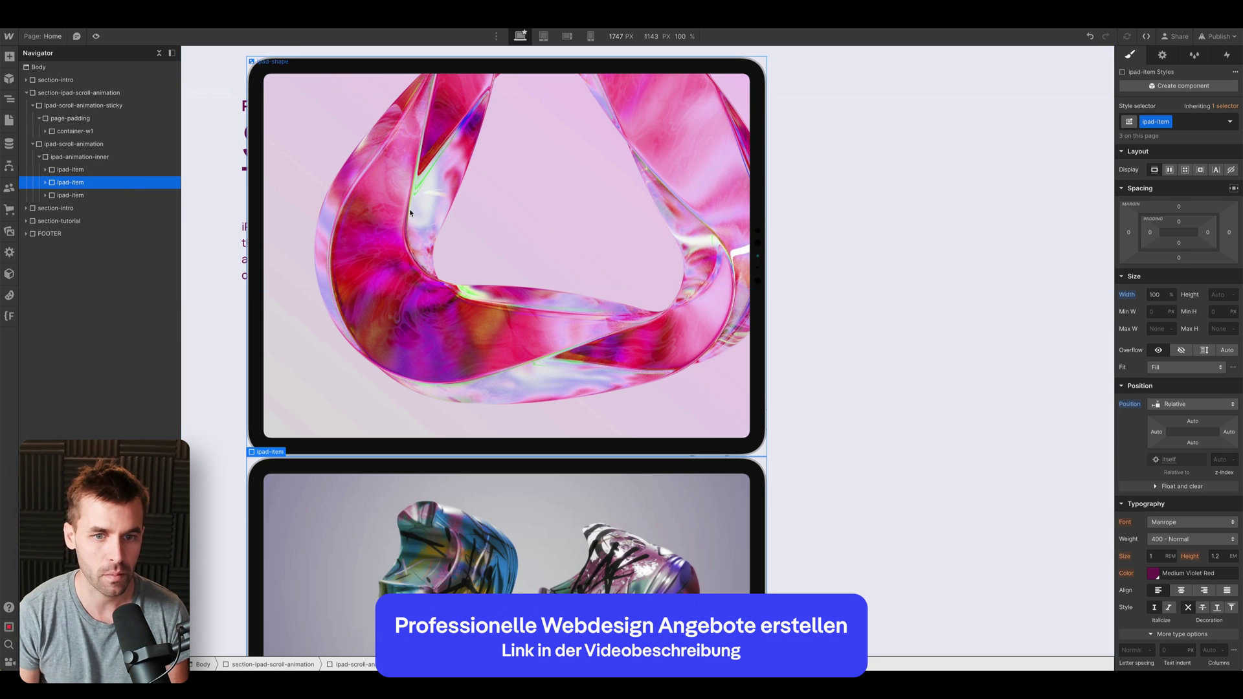
{"action": "left_click", "coordinate": [1179, 206]}
{"action": "type", "text": "-30%"}
{"action": "key", "text": "Return"}
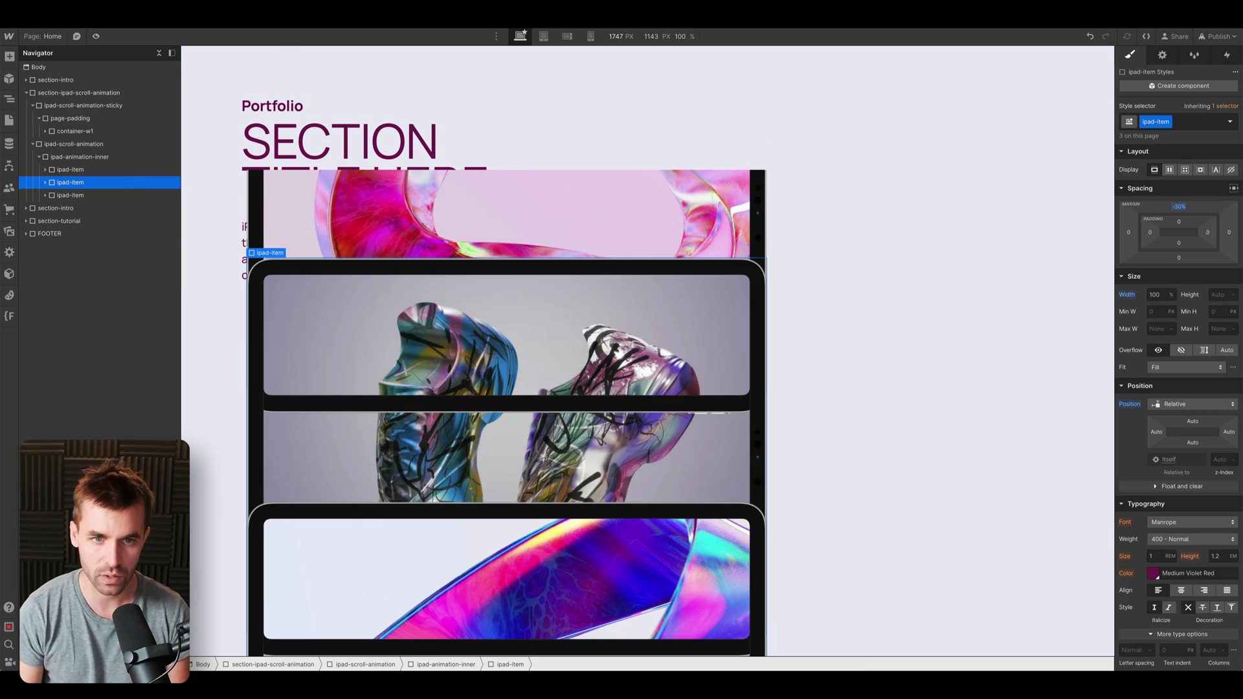
- Add the combo class is-1 to the first ipad-item
{"action": "left_click", "coordinate": [80, 172]}
{"action": "left_click", "coordinate": [1195, 123]}
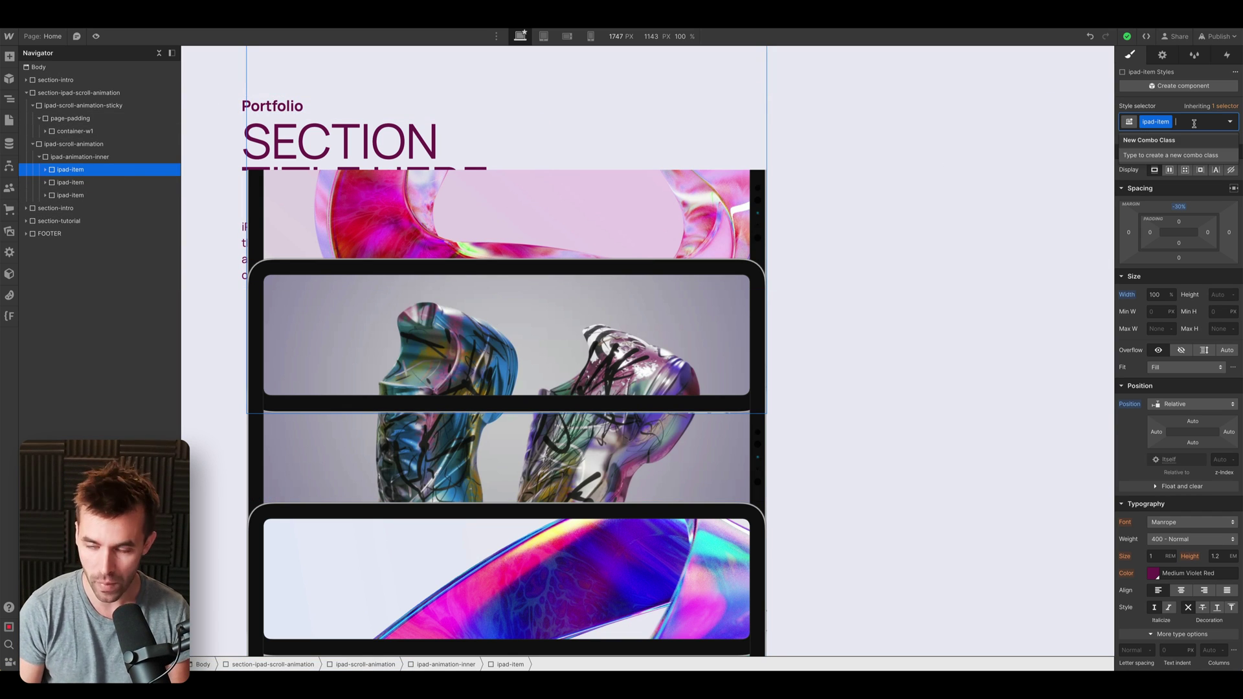
{"action": "type", "text": "is-1"}
{"action": "key", "text": "Return"}
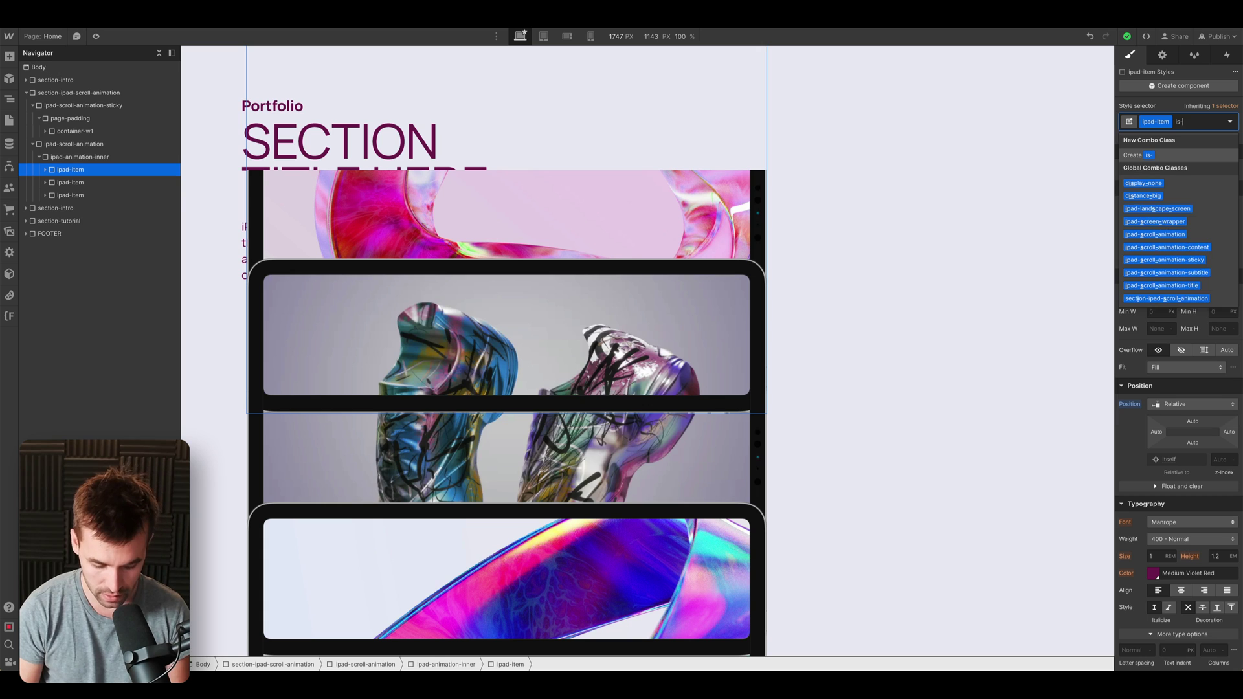
- Set the first ipad-item's top margin to 0 and check the overlapping iPads down the section
{"action": "left_click", "coordinate": [1181, 207]}
{"action": "type", "text": "0"}
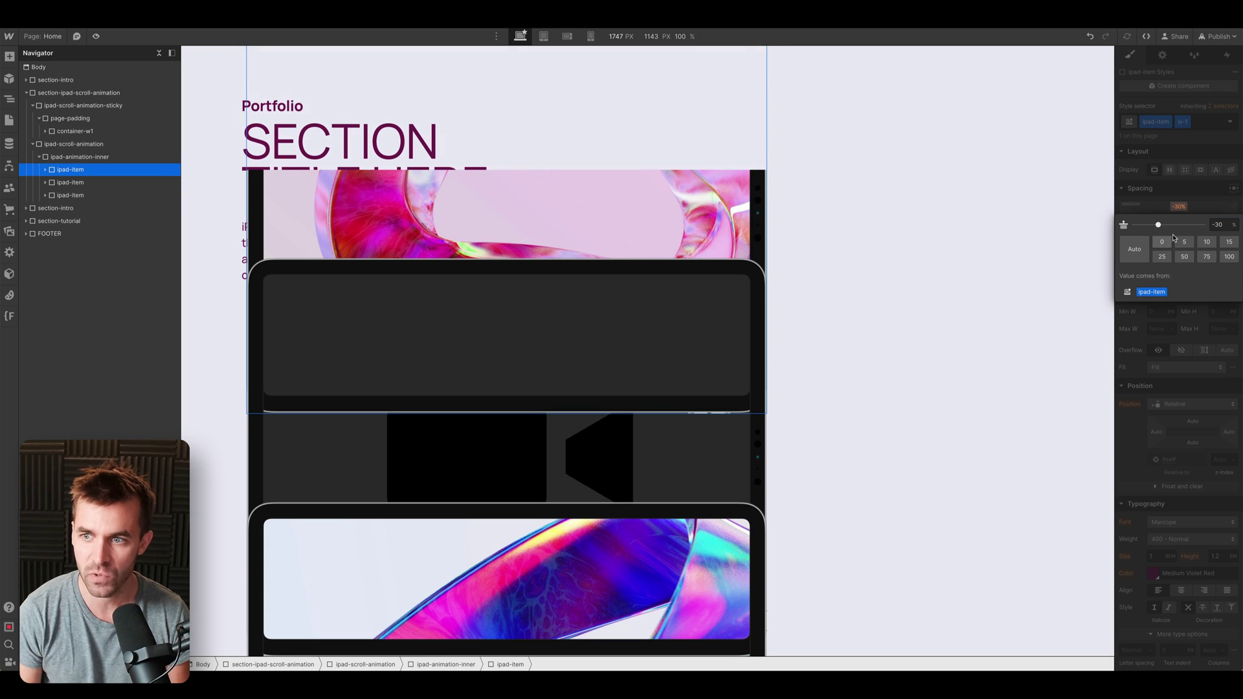
{"action": "key", "text": "Return"}
{"action": "left_click", "coordinate": [771, 233]}
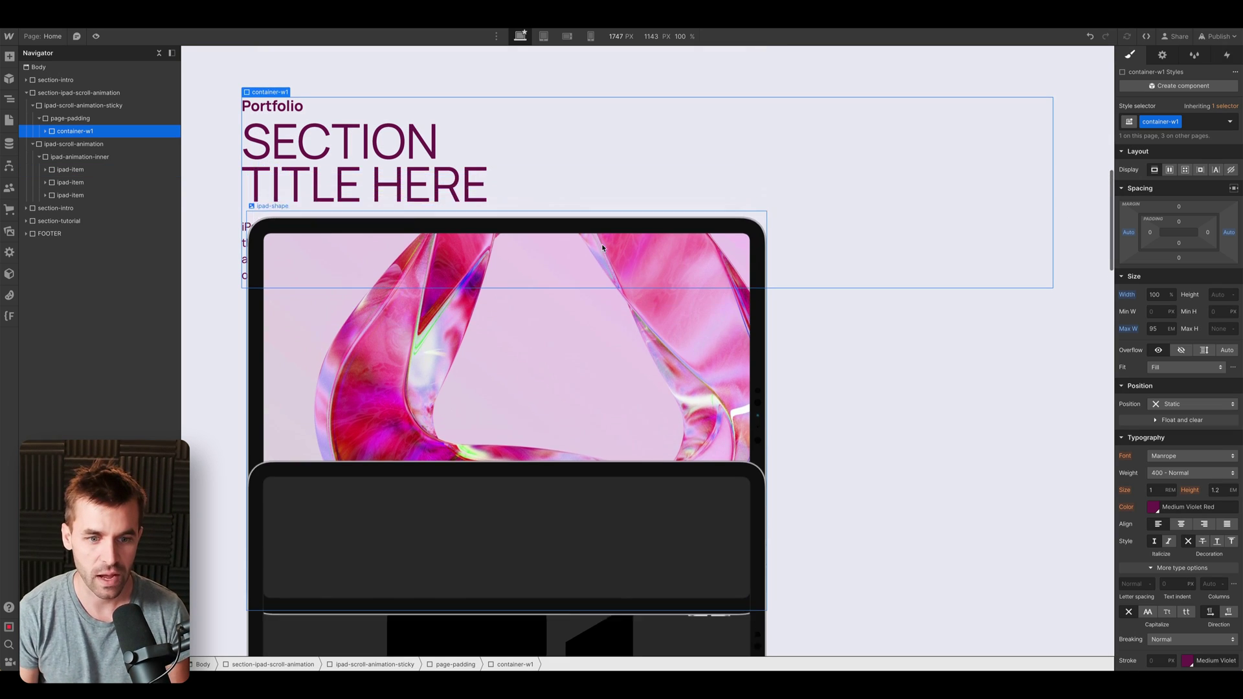
{"action": "scroll", "coordinate": [450, 339], "scroll_direction": "down", "scroll_amount": 5}
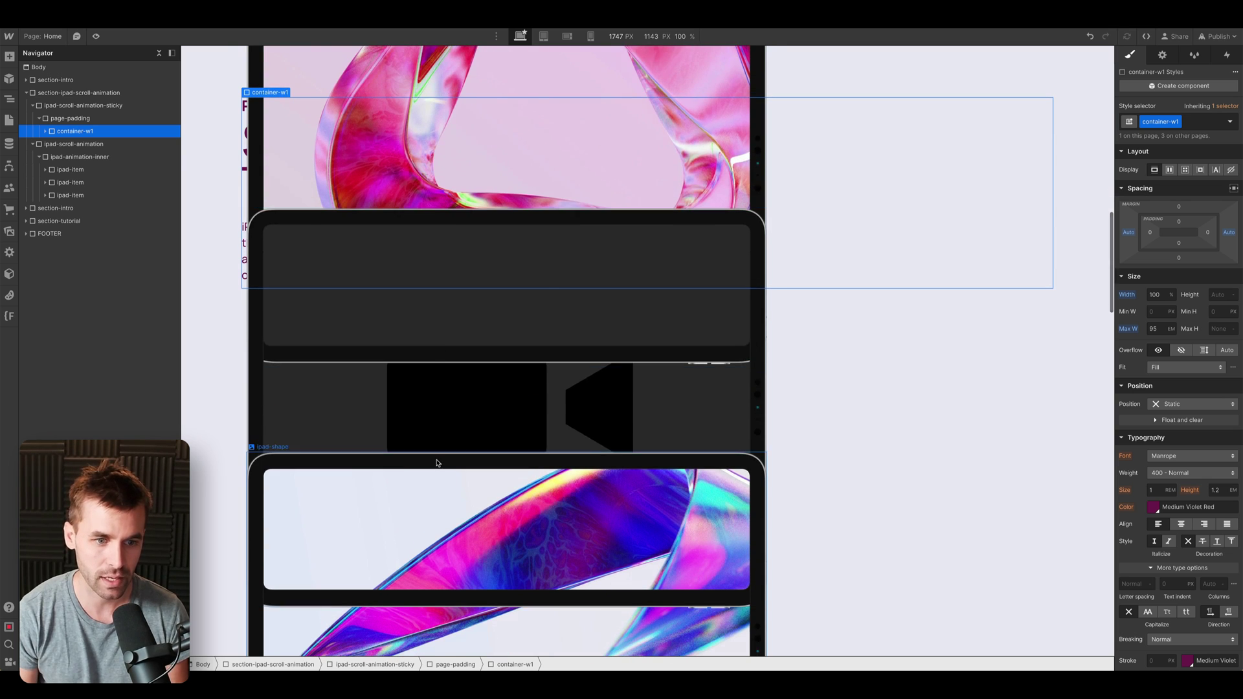
{"action": "scroll", "coordinate": [402, 500], "scroll_direction": "down", "scroll_amount": 2}
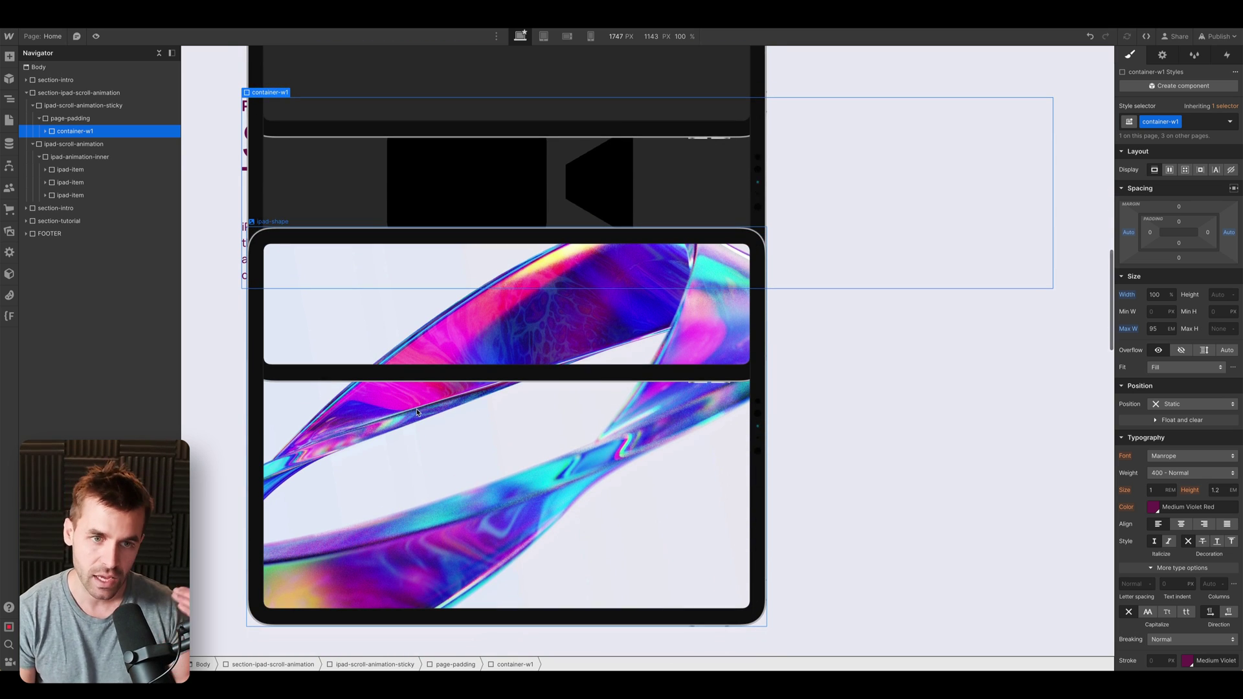
- Set the z-index of the first ipad-item to 0
{"action": "scroll", "coordinate": [272, 258], "scroll_direction": "up", "scroll_amount": 10}
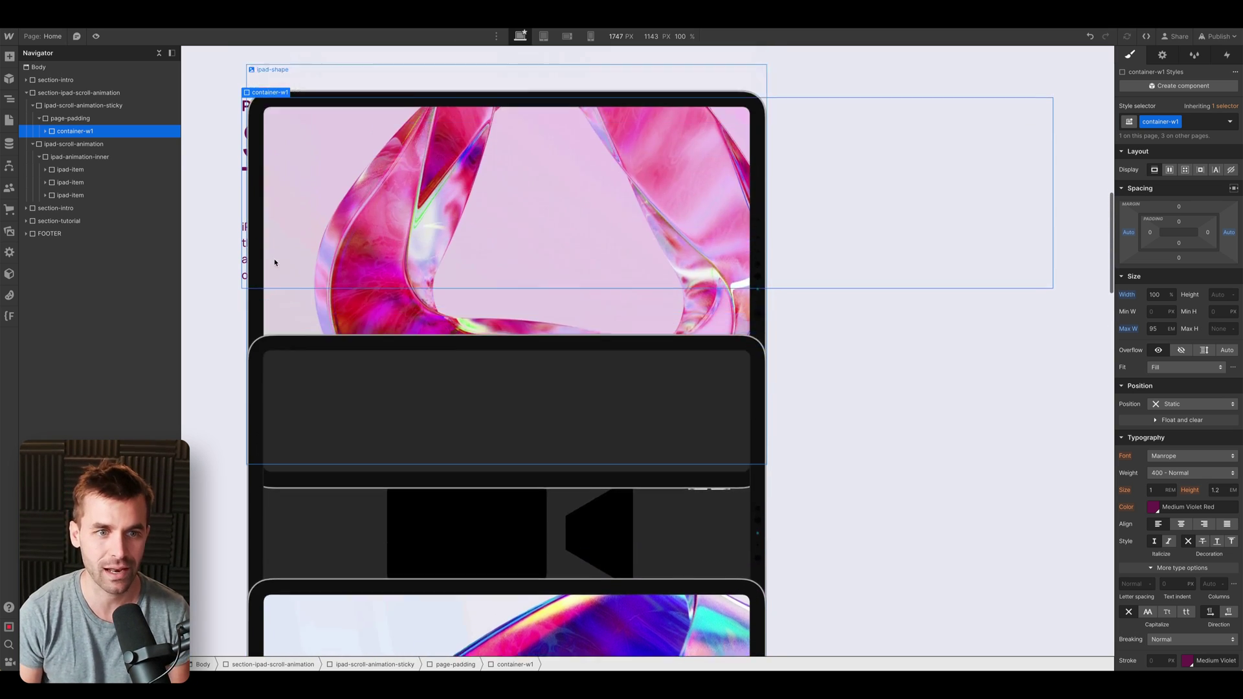
{"action": "left_click", "coordinate": [100, 171]}
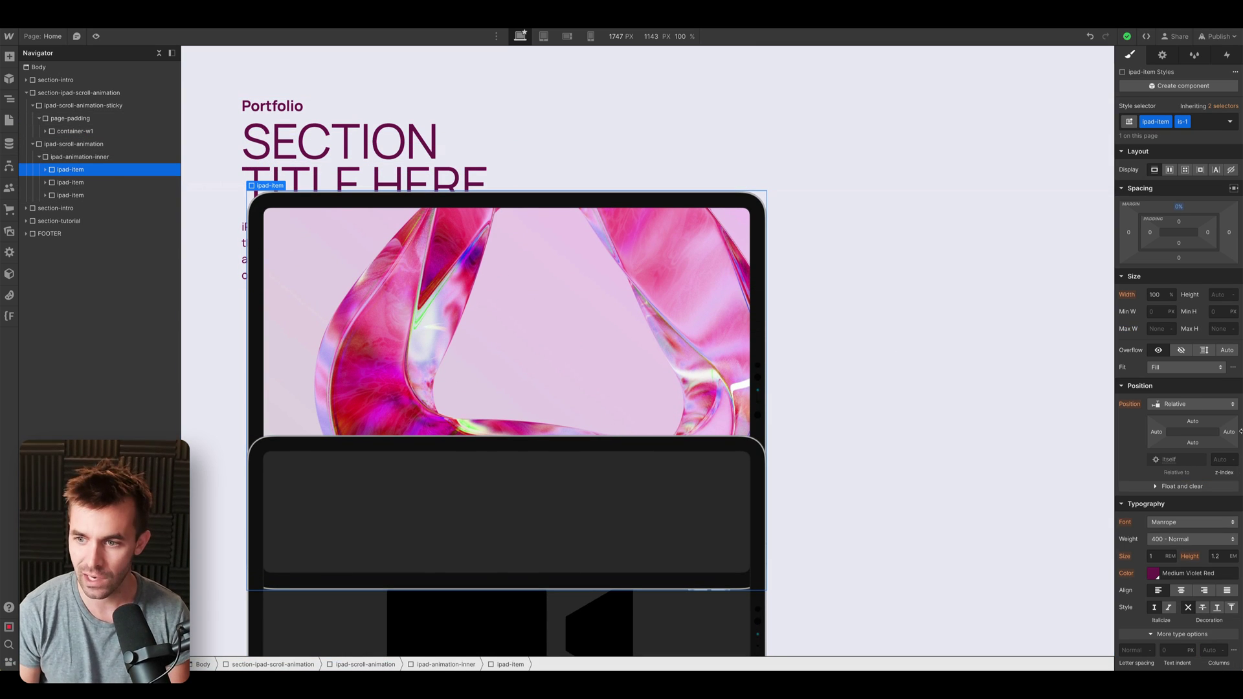
{"action": "left_click", "coordinate": [1224, 461]}
{"action": "type", "text": "0"}
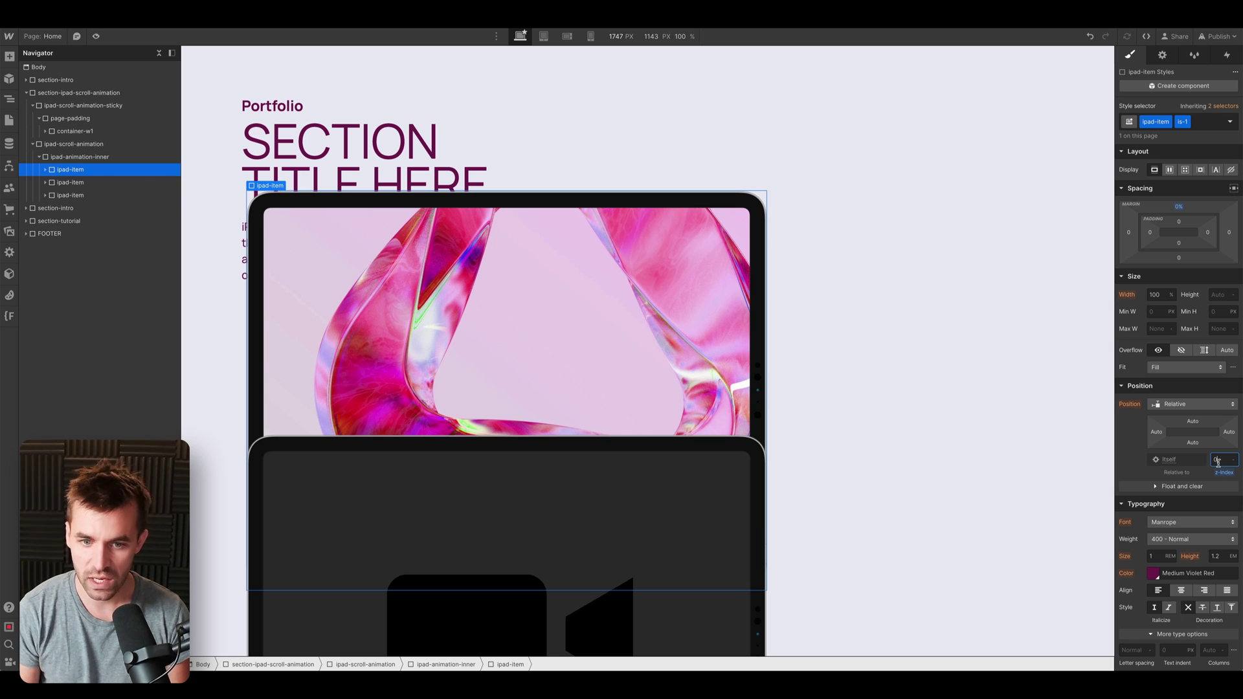
- Give the ipad-item class a z-index of 1 and check the overlap of the second and third iPads
{"action": "left_click", "coordinate": [70, 182]}
{"action": "scroll", "coordinate": [450, 246], "scroll_direction": "down", "scroll_amount": 3}
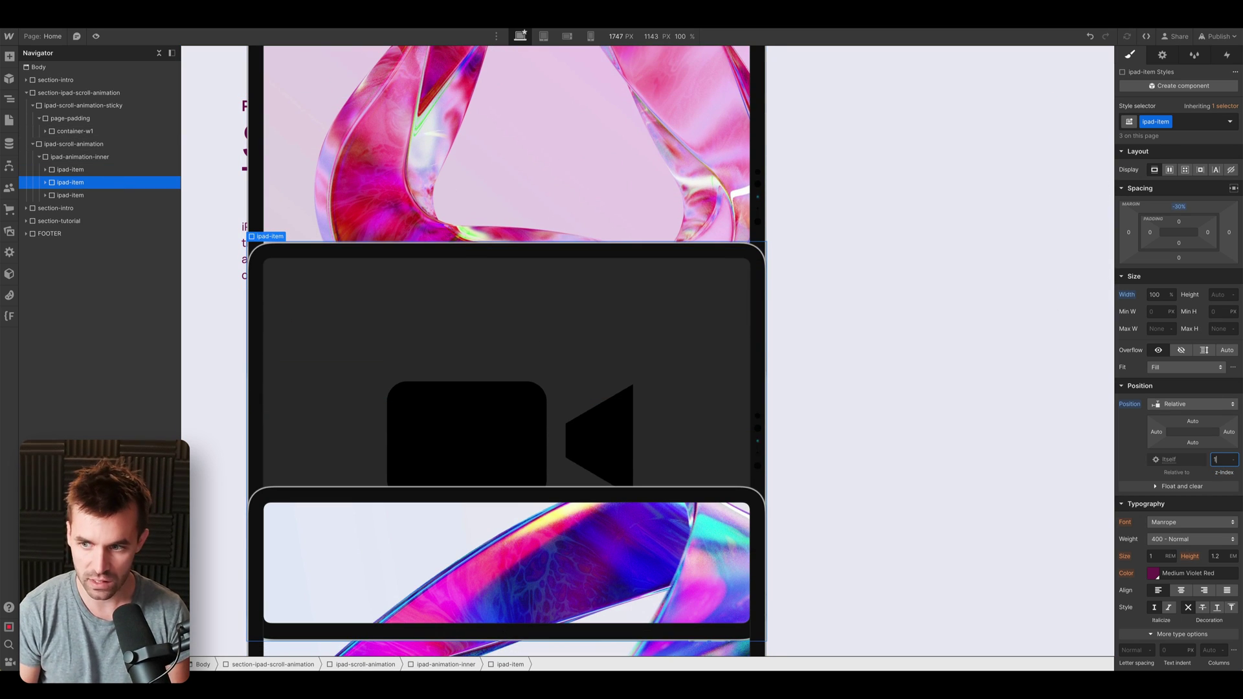
{"action": "scroll", "coordinate": [913, 356], "scroll_direction": "down", "scroll_amount": 4}
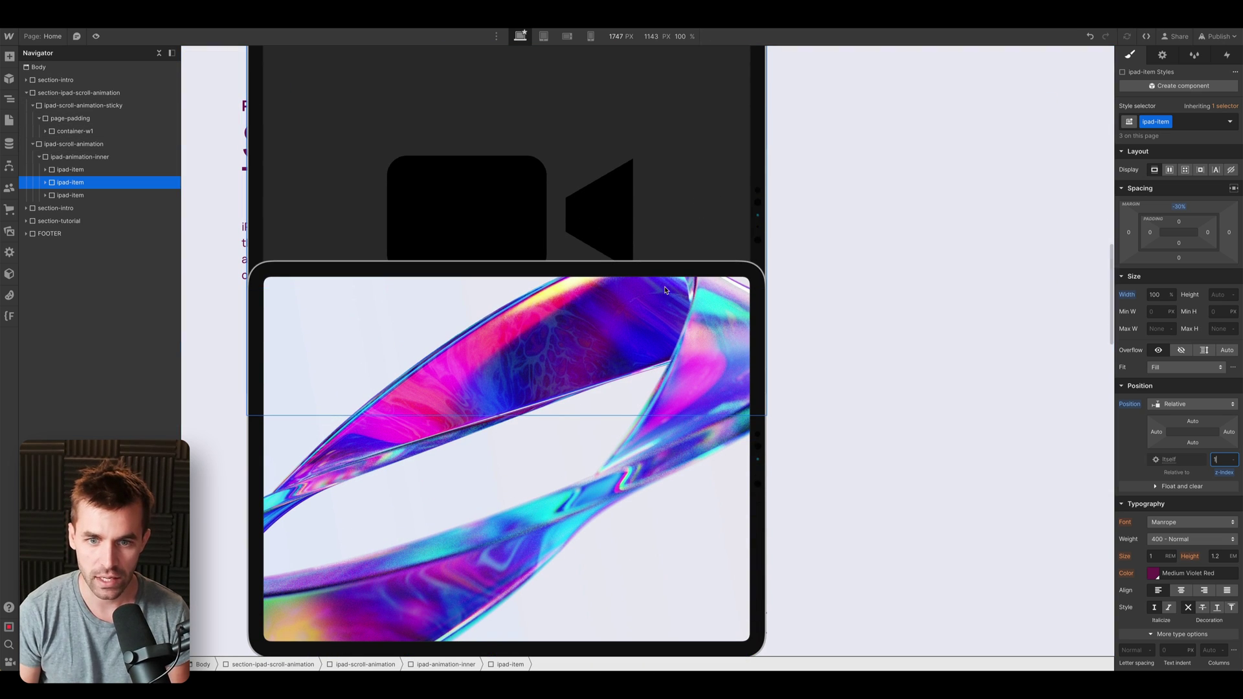
{"action": "left_click", "coordinate": [89, 195]}
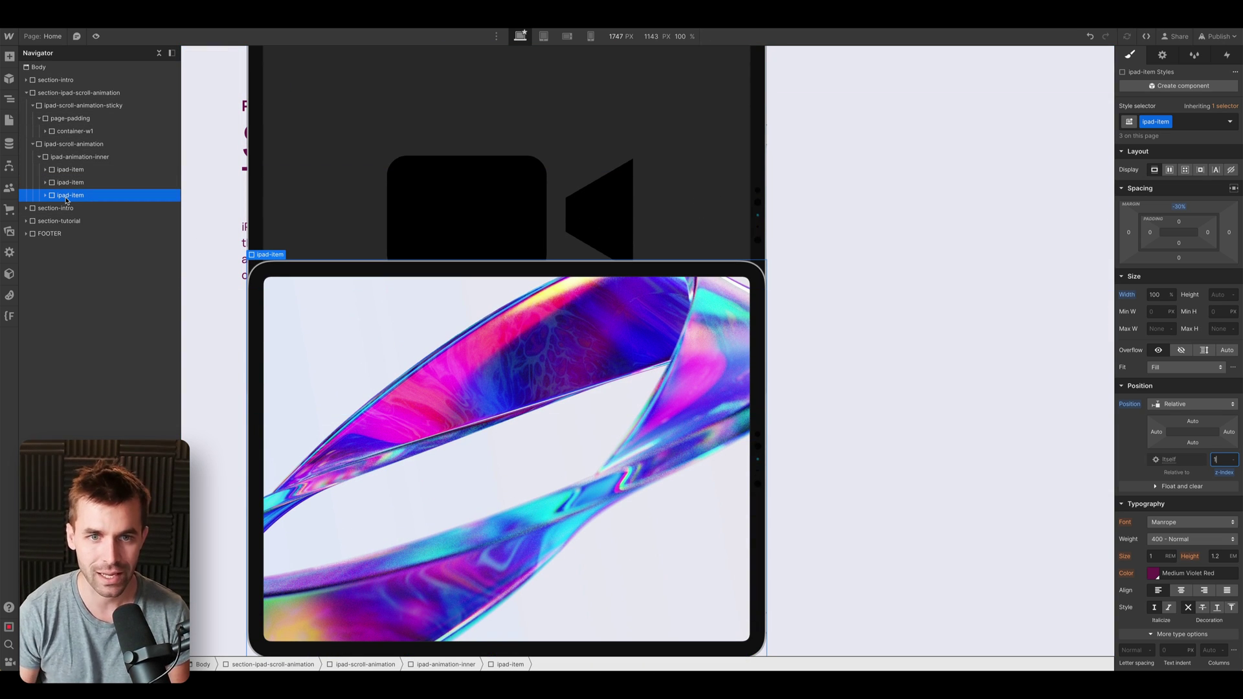
- Preview the page to check how the iPads overlap, and compare the first ipad-item with its ipad-scroll-animation wrapper
{"action": "key", "text": "super+shift+p"}
{"action": "scroll", "coordinate": [267, 311], "scroll_direction": "down", "scroll_amount": 3}
{"action": "scroll", "coordinate": [269, 311], "scroll_direction": "up", "scroll_amount": 3}
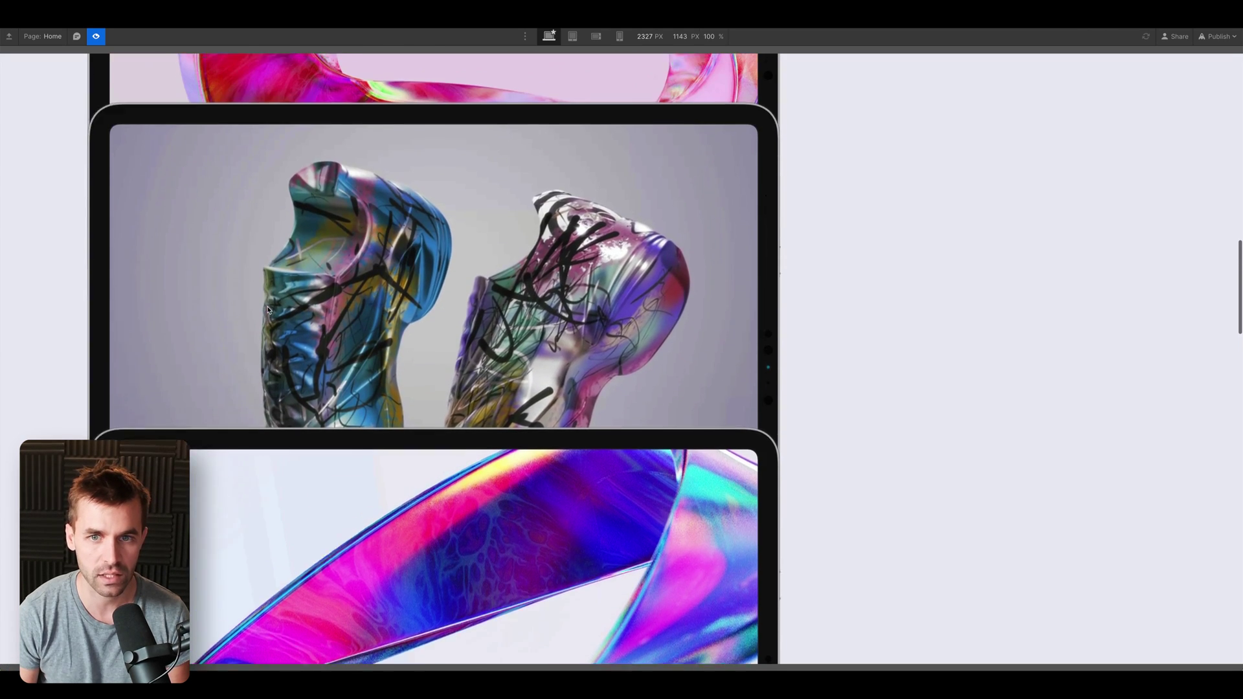
{"action": "scroll", "coordinate": [269, 311], "scroll_direction": "up", "scroll_amount": 6}
{"action": "key", "text": "super+shift+p"}
{"action": "left_click", "coordinate": [112, 172]}
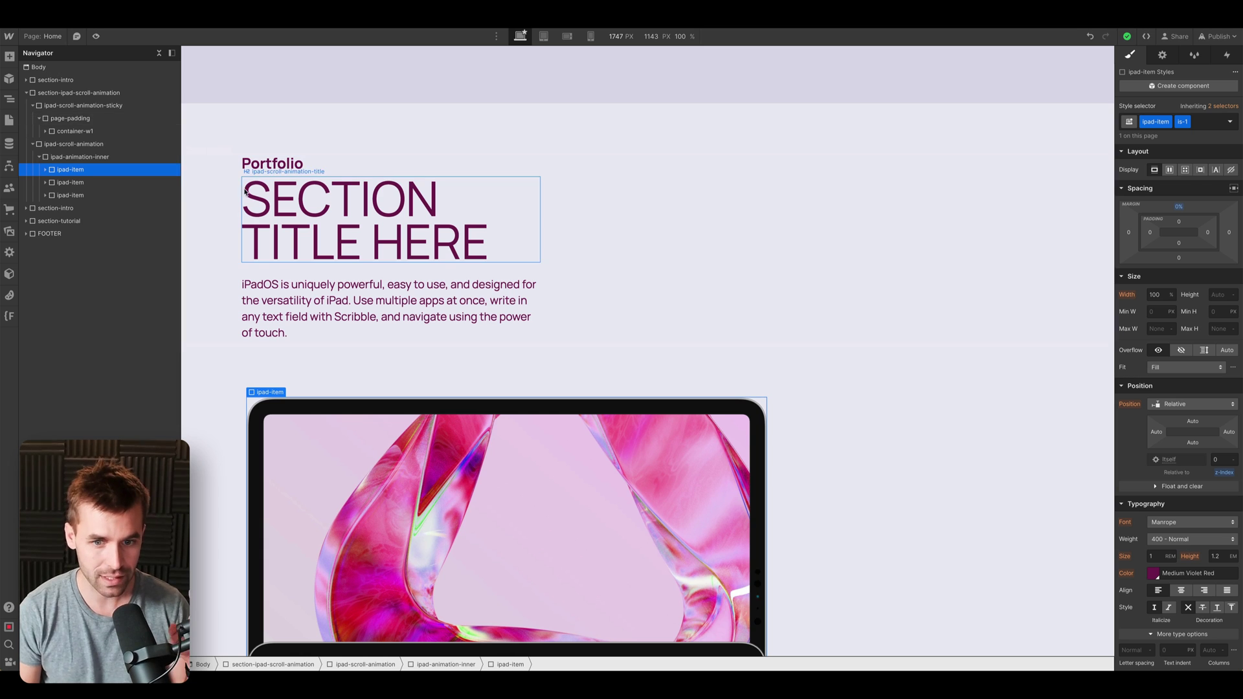
{"action": "scroll", "coordinate": [239, 204], "scroll_direction": "down", "scroll_amount": 1}
{"action": "left_click", "coordinate": [72, 144]}
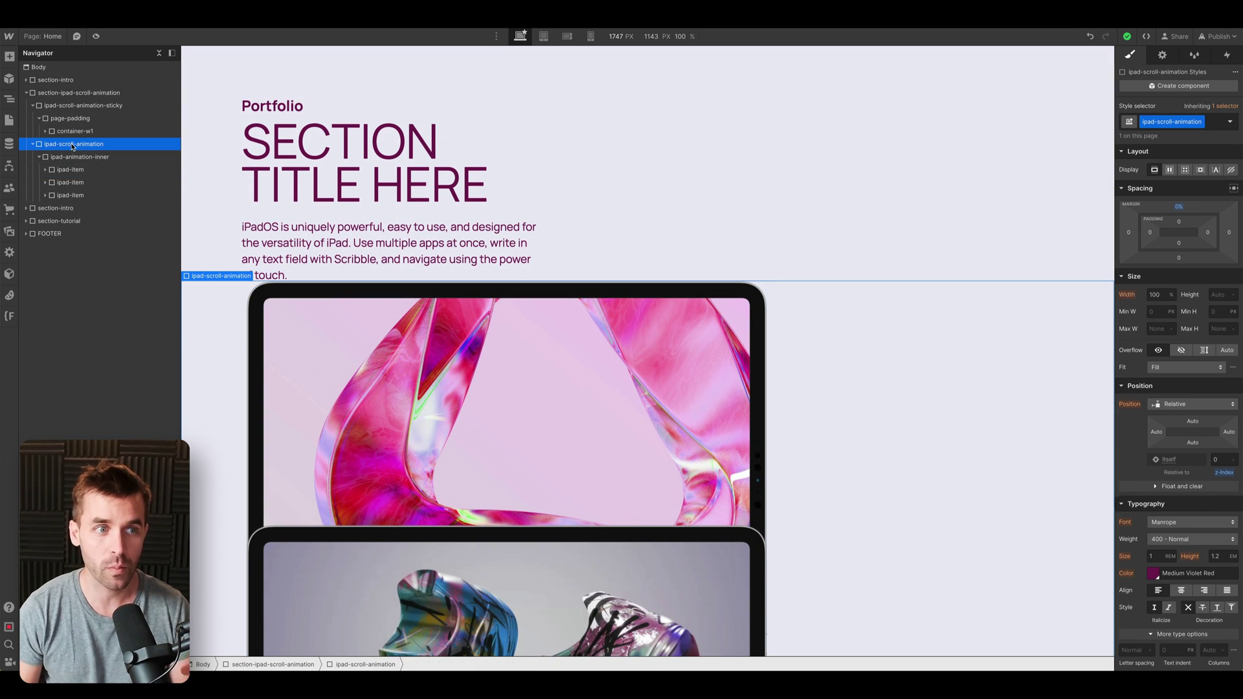
- Give the first ipad-item a While scrolling in view trigger that plays a new scroll animation named iPad Mockup Scroll Animation
{"action": "left_click", "coordinate": [88, 171]}
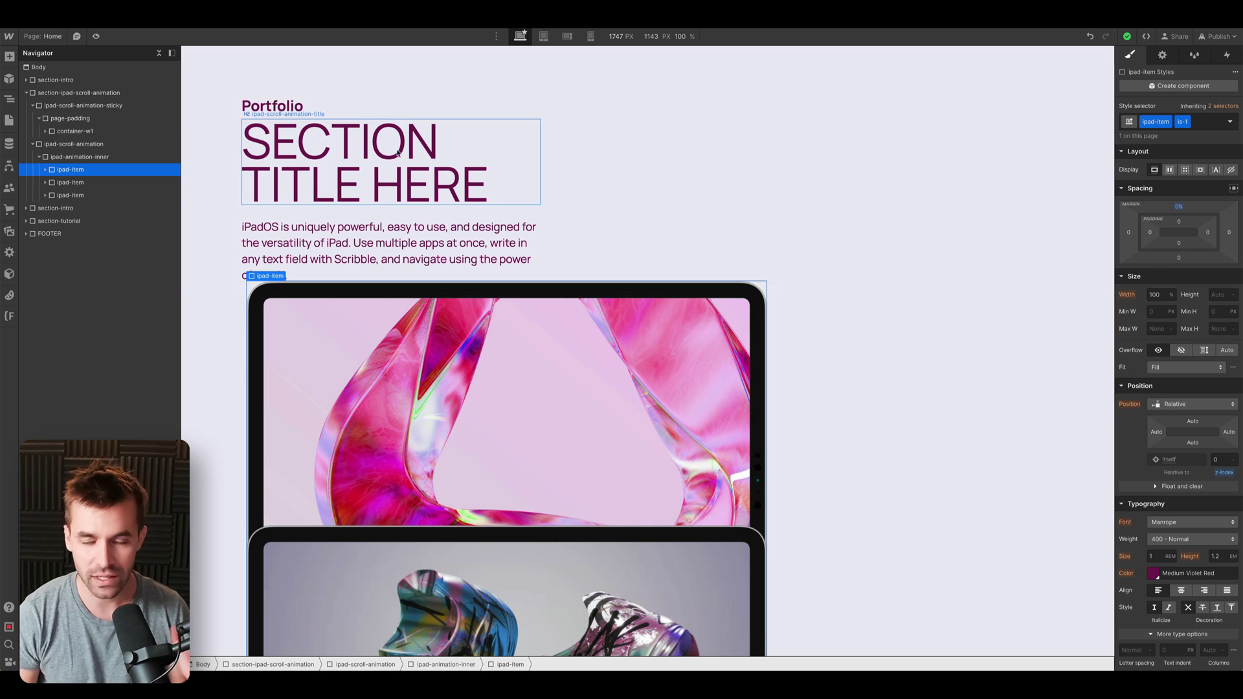
{"action": "left_click", "coordinate": [1227, 55]}
{"action": "left_click", "coordinate": [1234, 90]}
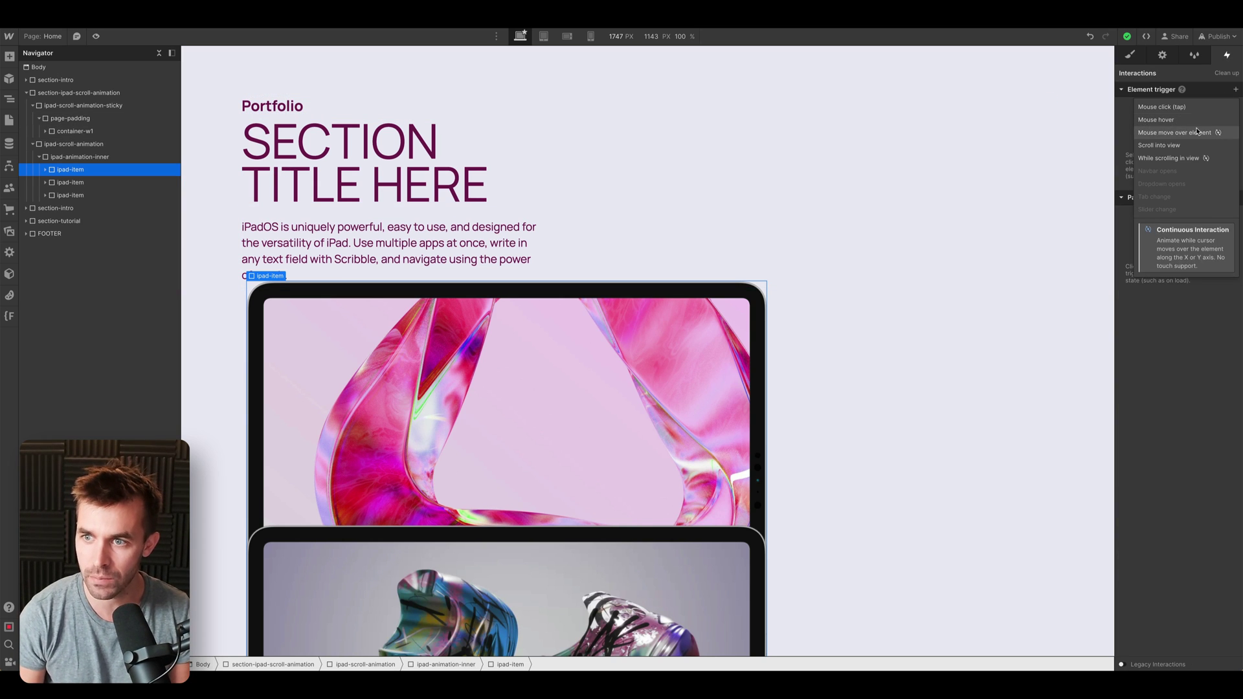
{"action": "left_click", "coordinate": [1185, 155]}
{"action": "left_click", "coordinate": [1185, 147]}
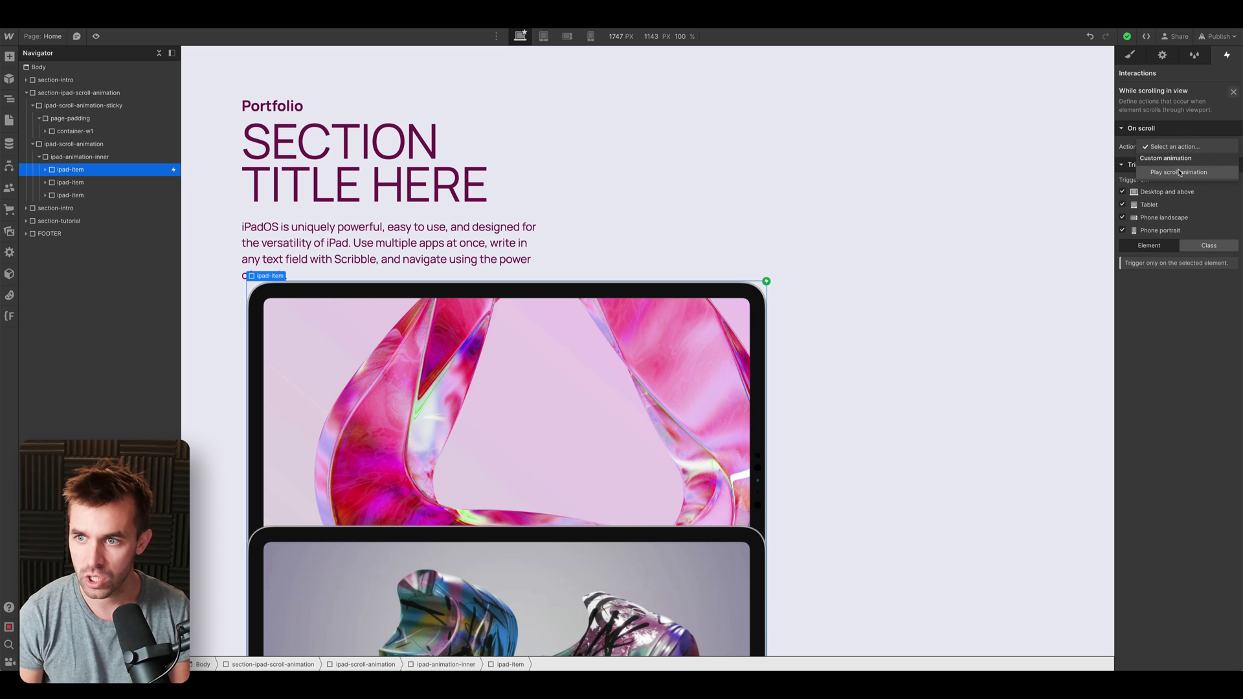
{"action": "left_click", "coordinate": [1198, 171]}
{"action": "left_click", "coordinate": [1232, 209]}
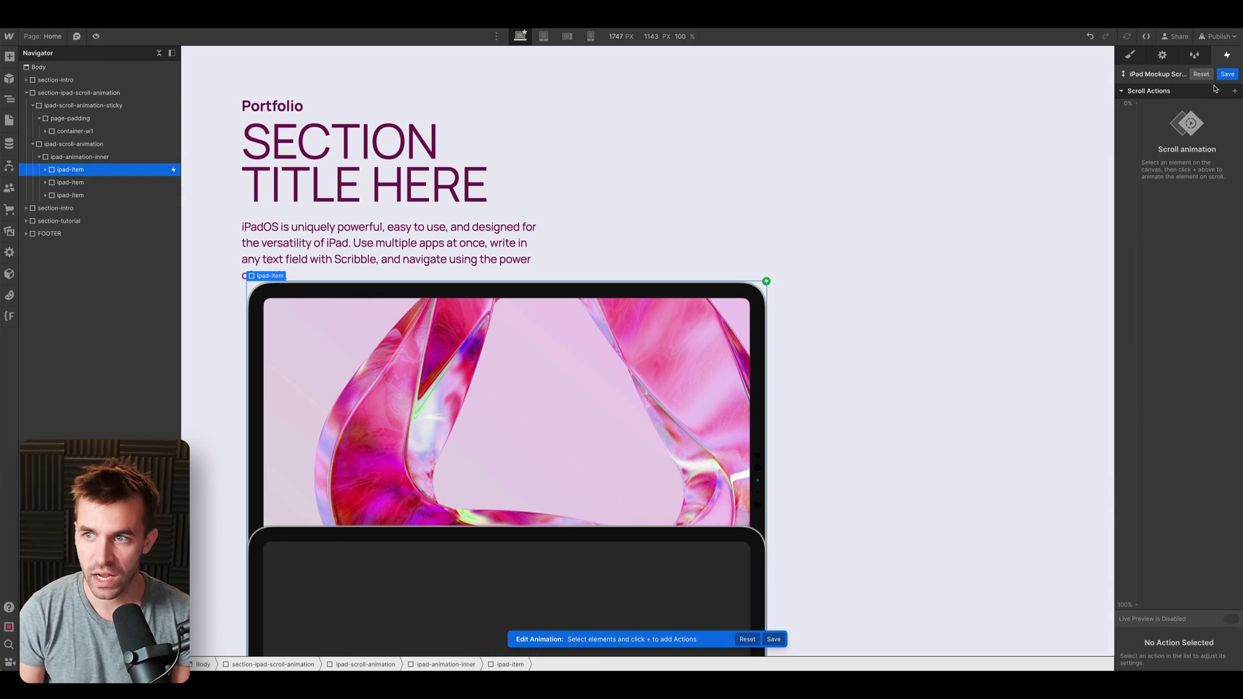
{"action": "key", "text": "Escape"}
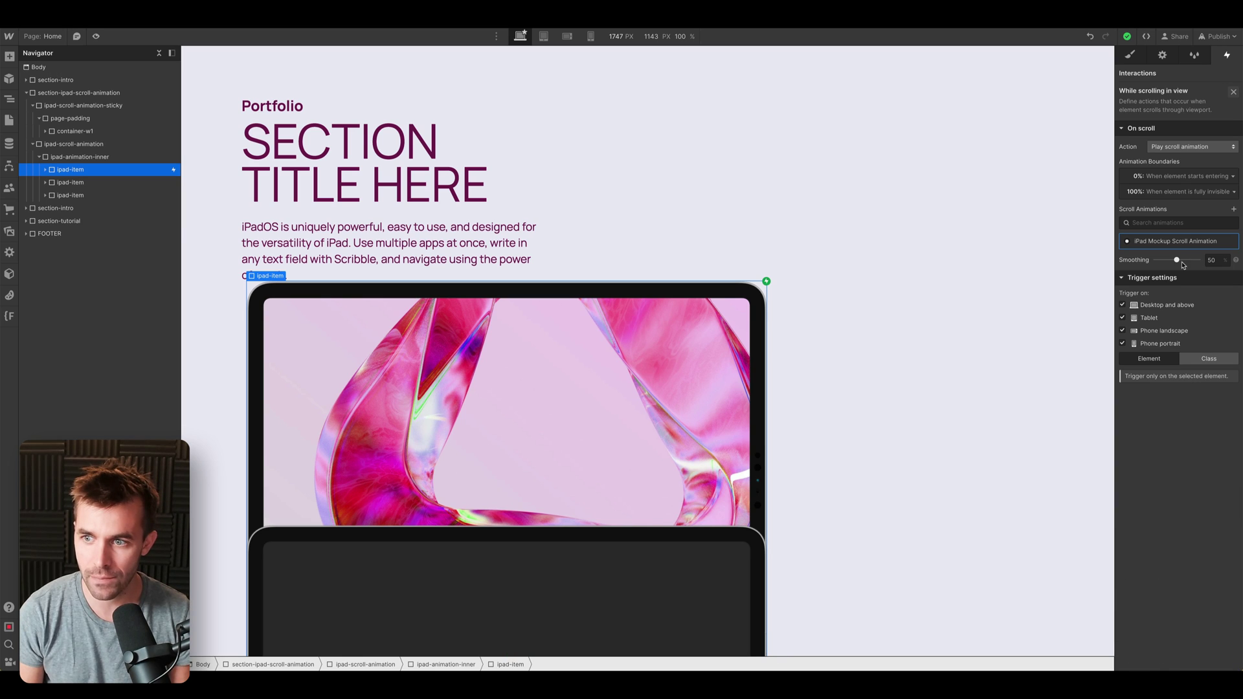
- Apply the scroll trigger to all elements with the ipad-item class and set its smoothing to 45%
{"action": "left_click", "coordinate": [1206, 359]}
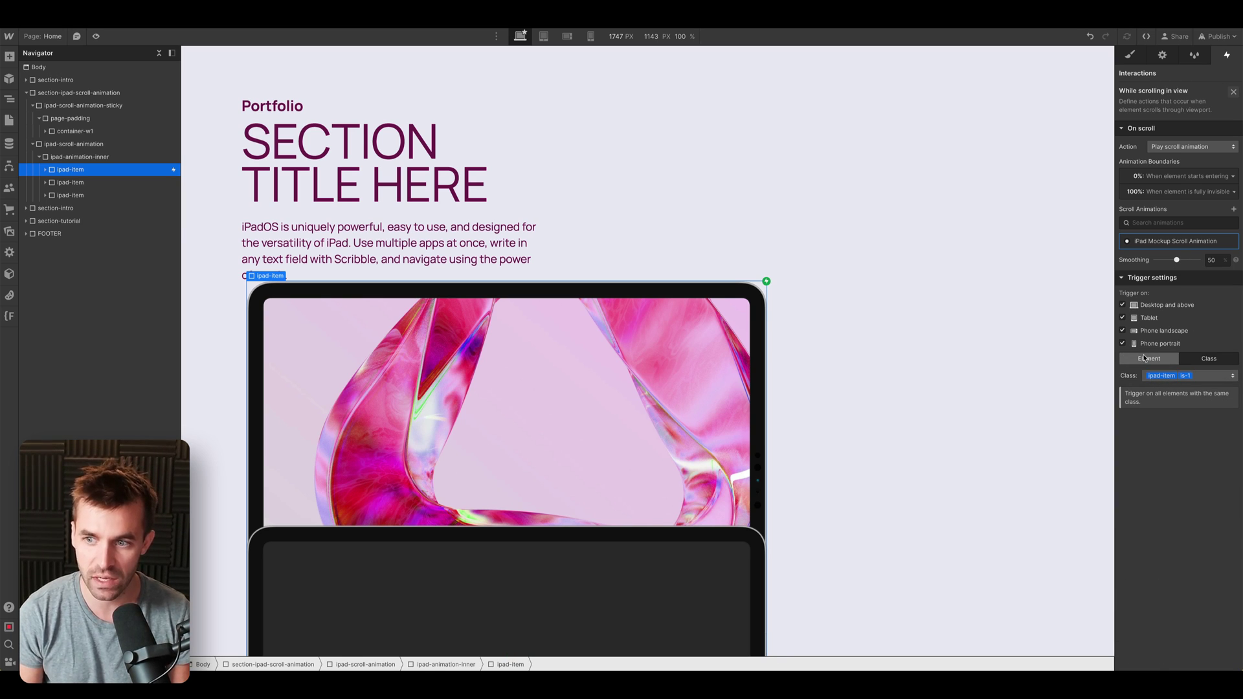
{"action": "left_click", "coordinate": [1170, 377]}
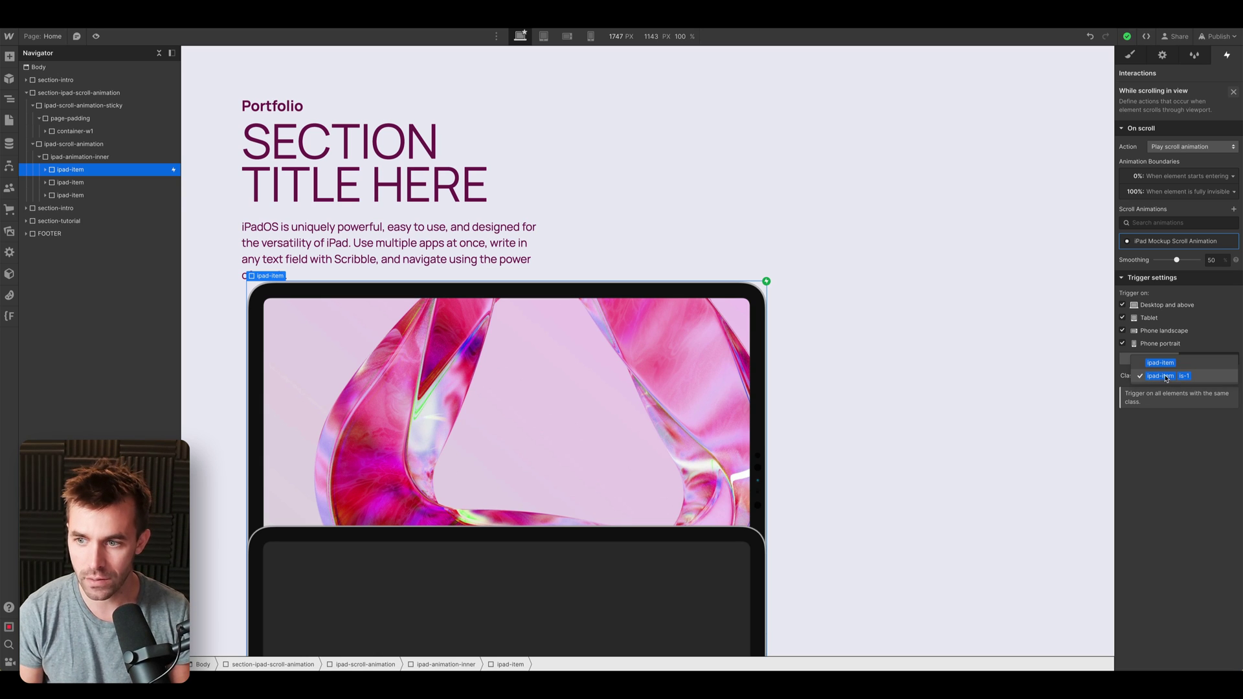
{"action": "left_click", "coordinate": [1167, 366]}
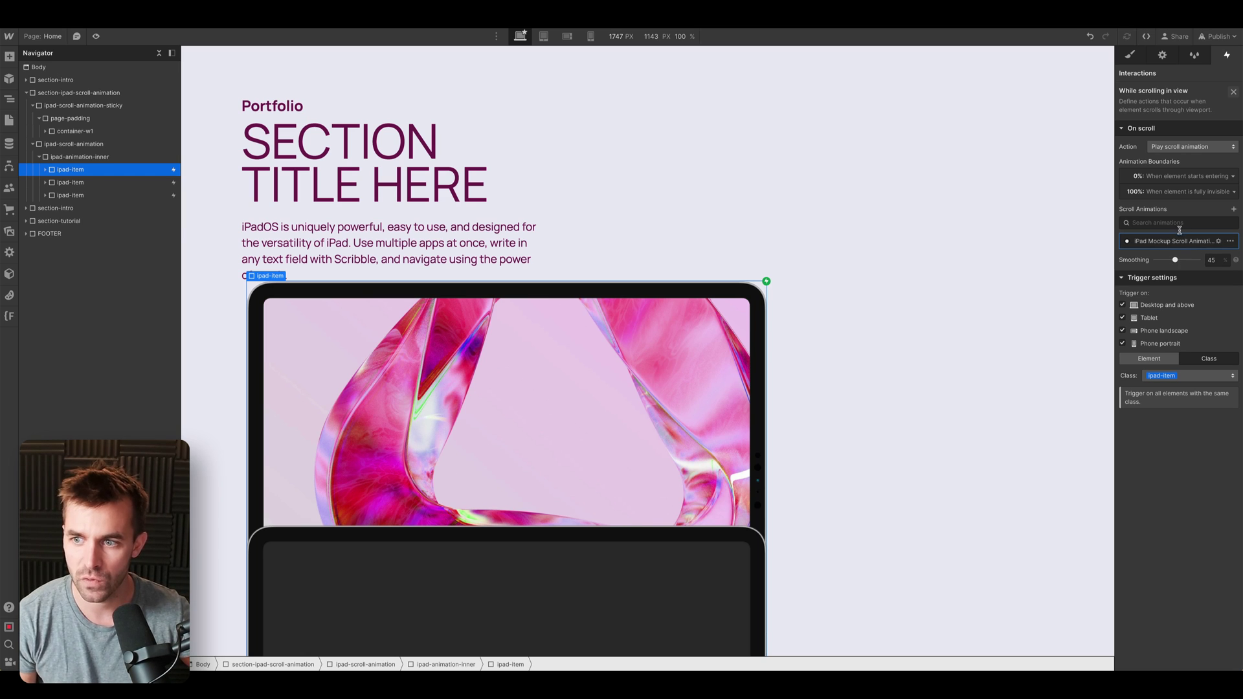
- Edit the iPad Mockup Scroll Animation and add a Scale action for the ipad-item at 0%
{"action": "left_click", "coordinate": [1178, 241]}
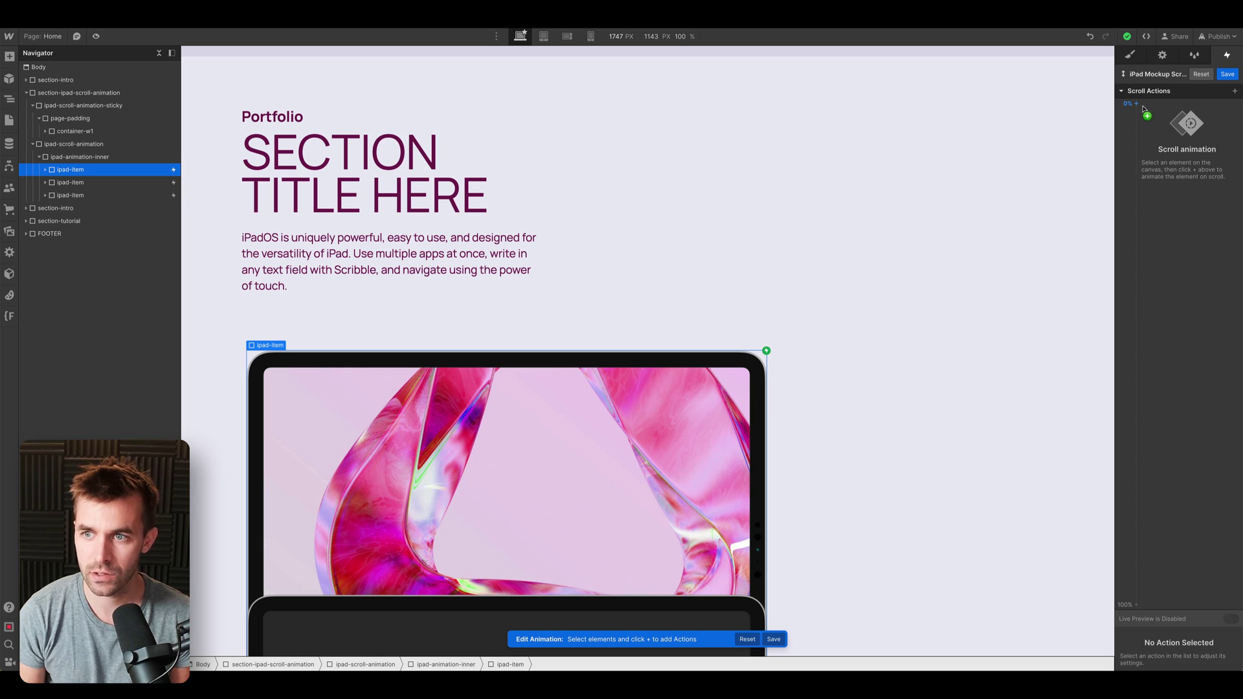
{"action": "left_click", "coordinate": [1137, 103]}
{"action": "left_click", "coordinate": [1157, 152]}
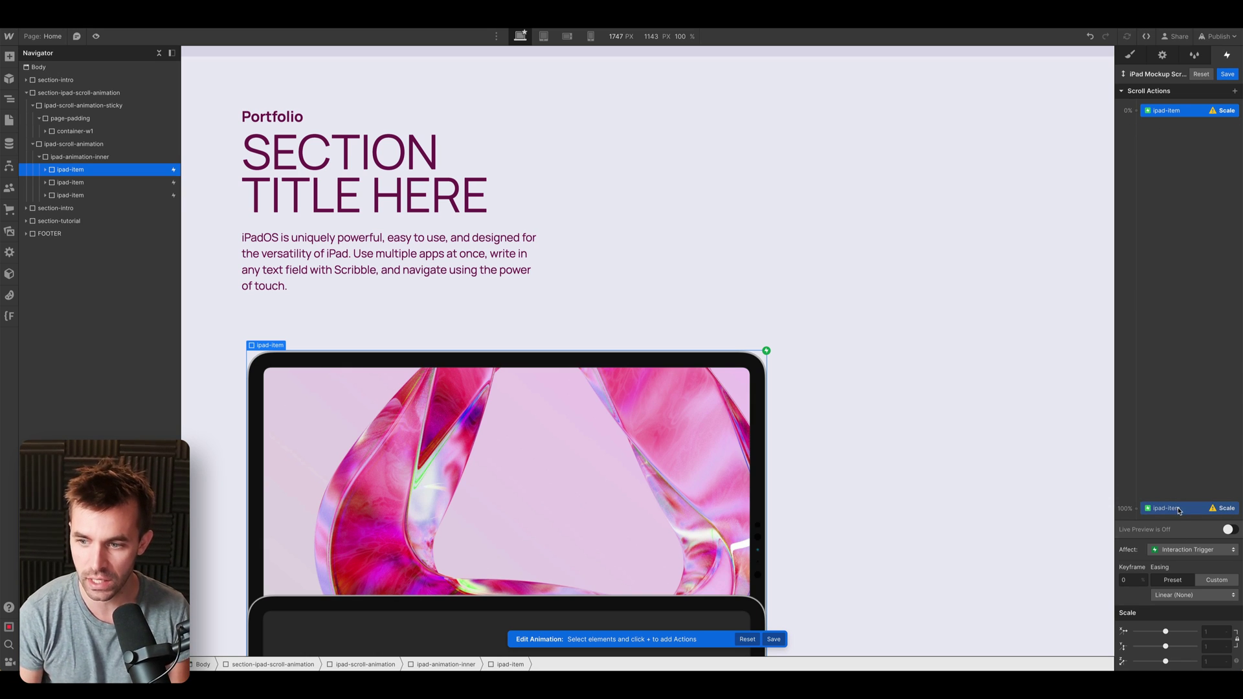
- Make the Scale action affect the ipad-item class, limited to only children with this class
{"action": "left_click", "coordinate": [1185, 548]}
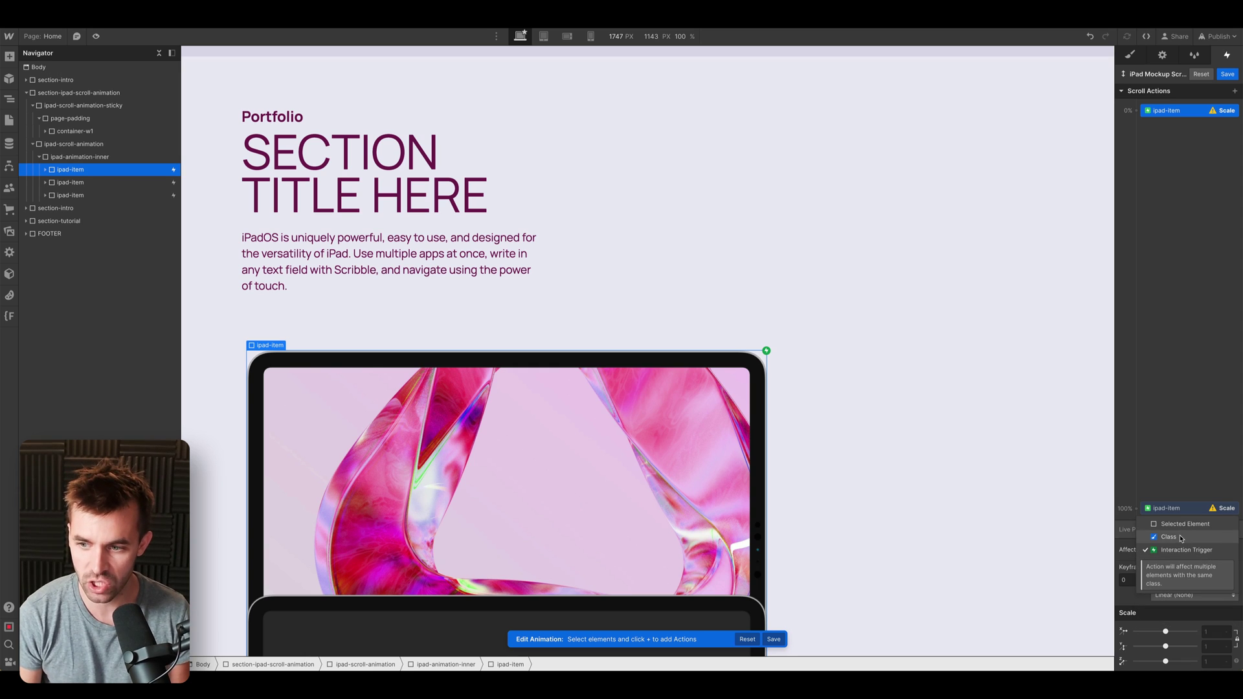
{"action": "left_click", "coordinate": [1183, 537]}
{"action": "left_click", "coordinate": [1181, 550]}
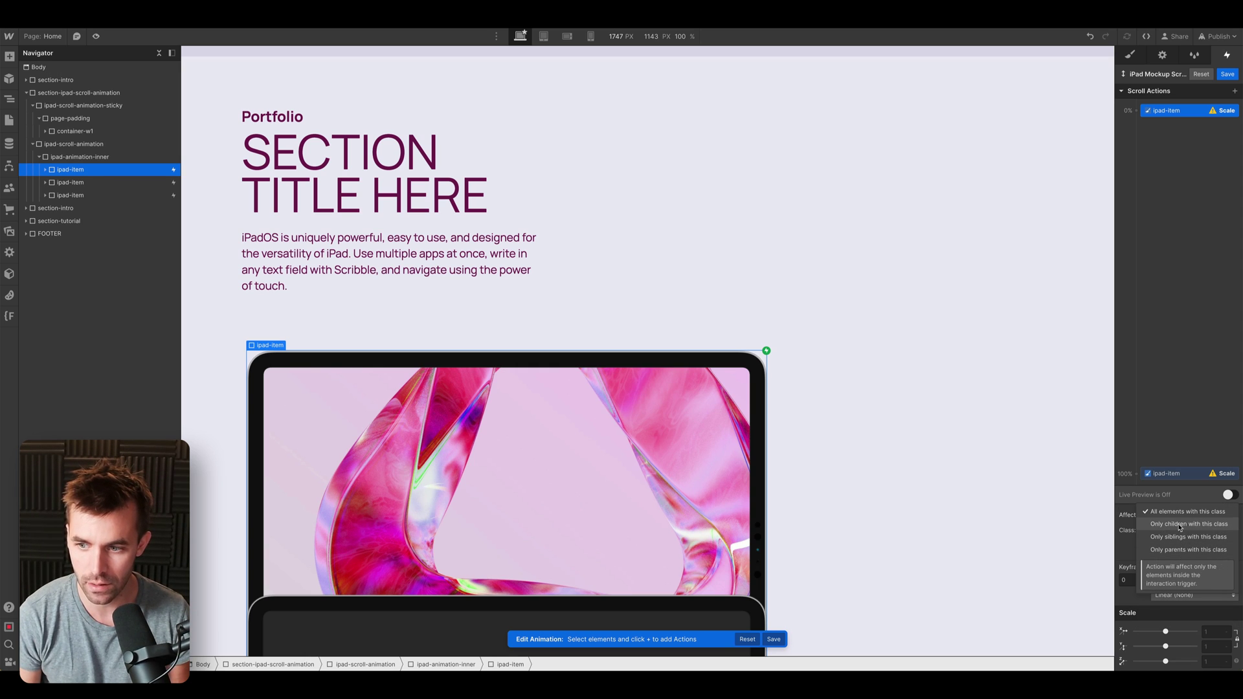
{"action": "left_click", "coordinate": [1185, 537]}
{"action": "left_click", "coordinate": [1209, 533]}
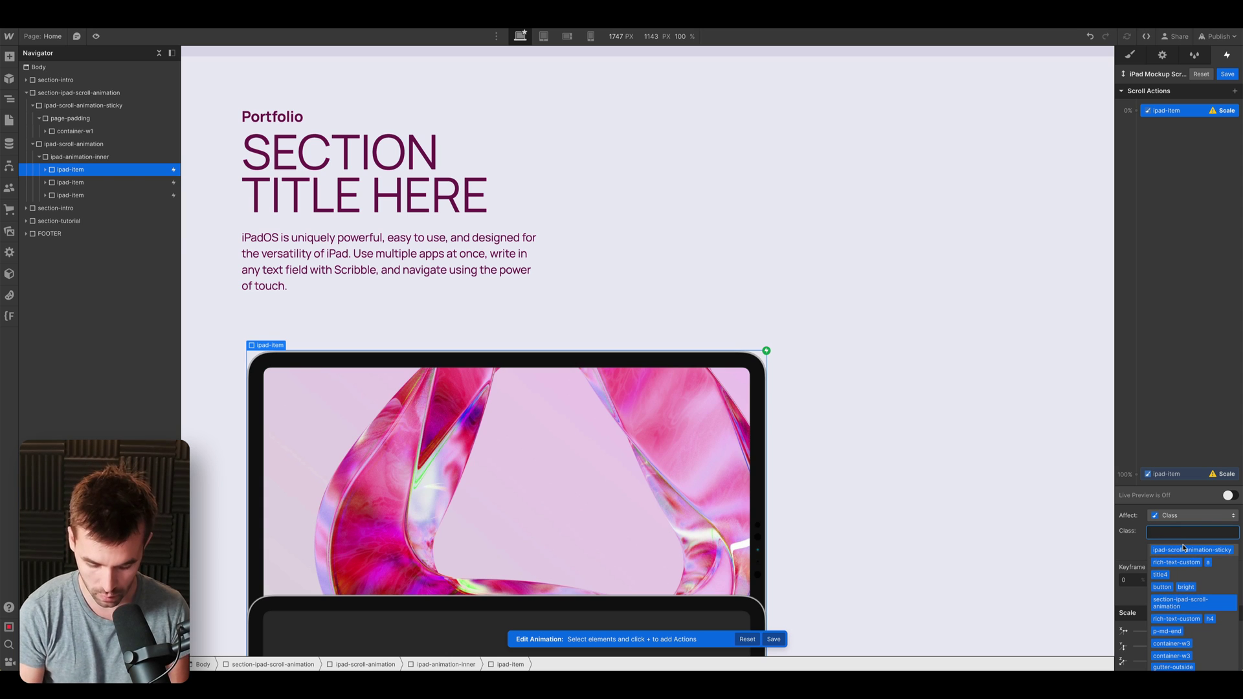
{"action": "type", "text": "ipad-ite"}
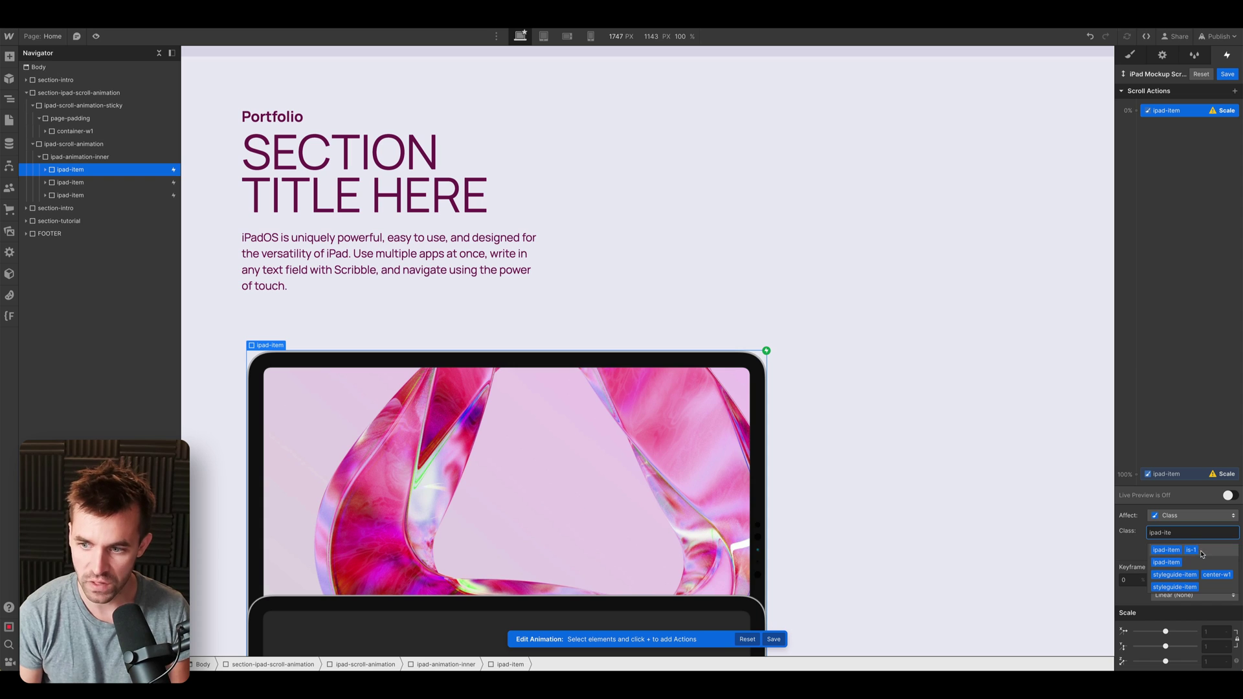
{"action": "left_click", "coordinate": [1167, 563]}
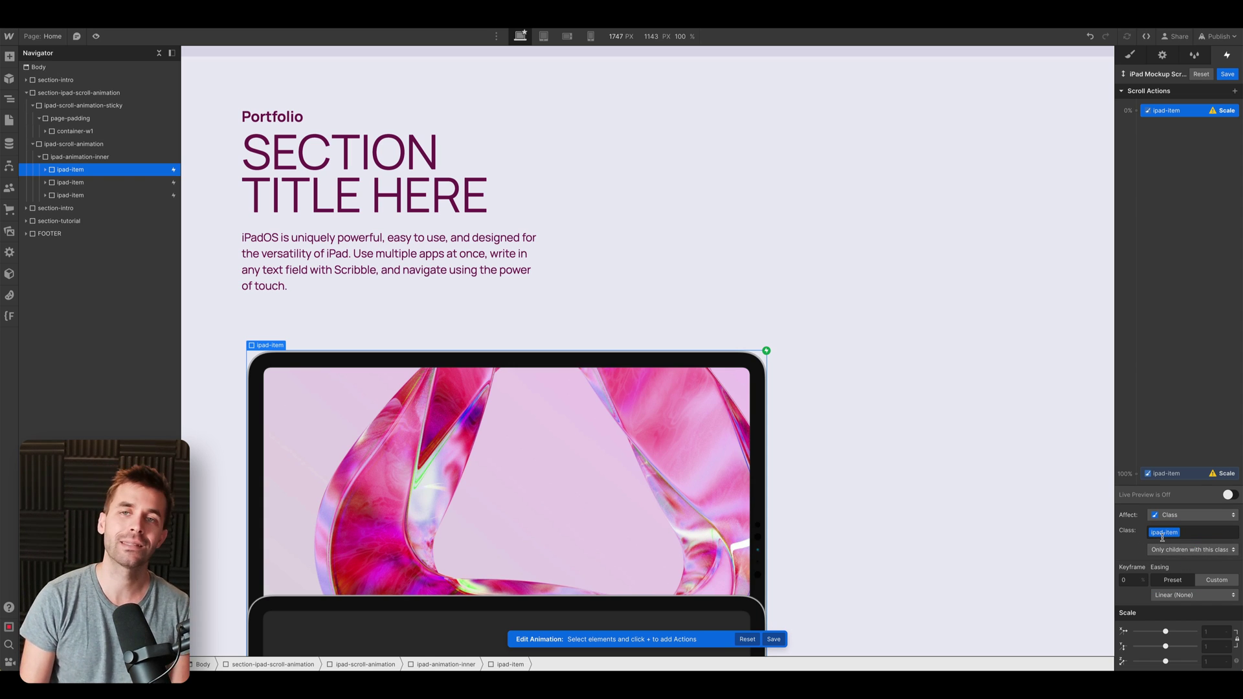
- Set the ipad-item scale to 1 at the 0% keyframe and 0.42 at the 100% keyframe
{"action": "left_click", "coordinate": [1198, 475]}
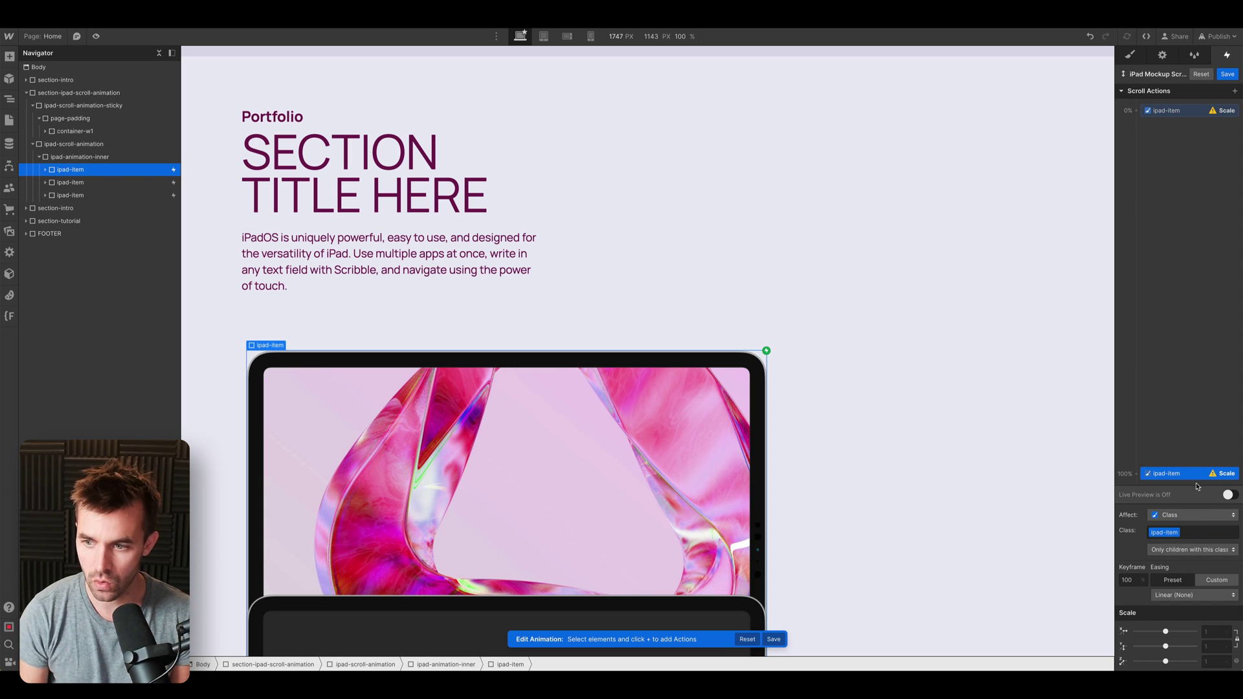
{"action": "left_click", "coordinate": [1185, 111]}
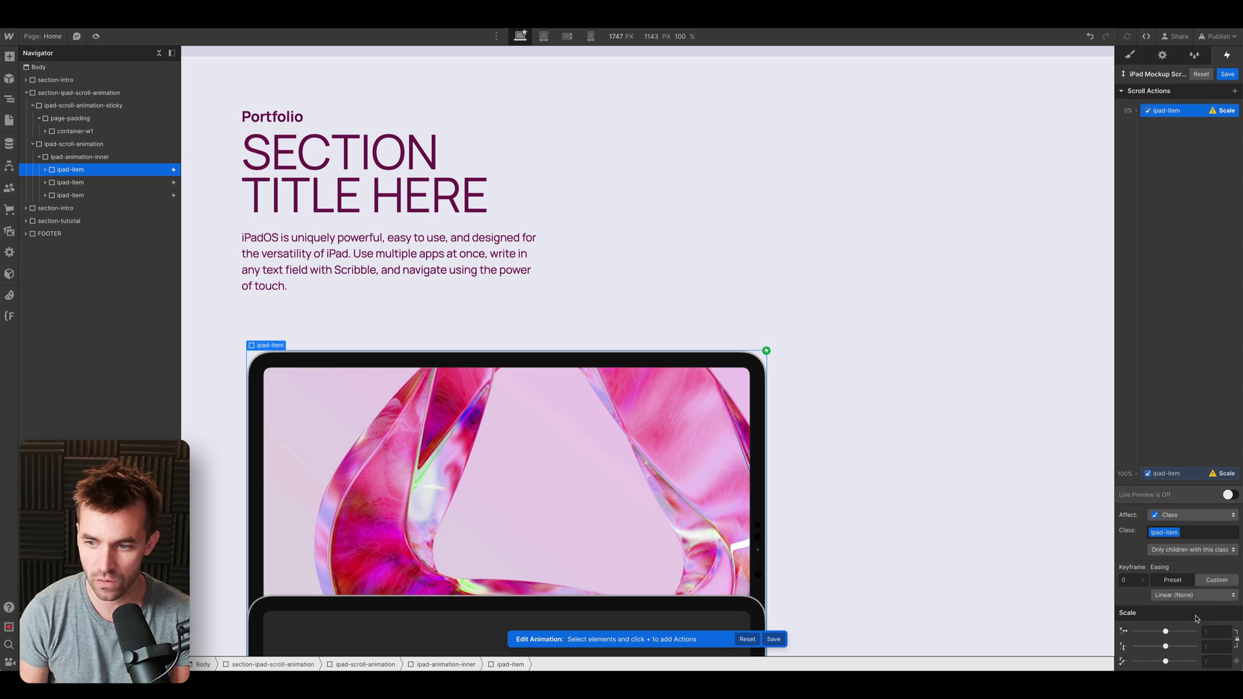
{"action": "left_click", "coordinate": [1206, 632]}
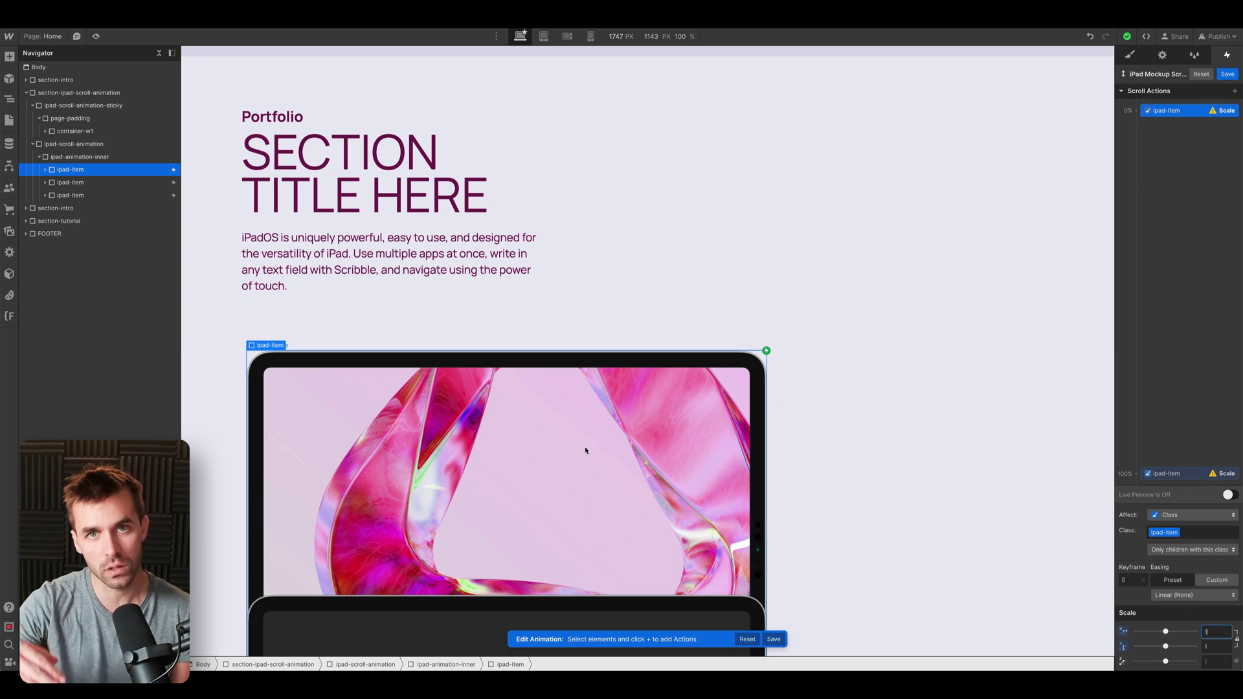
{"action": "left_click", "coordinate": [1180, 474]}
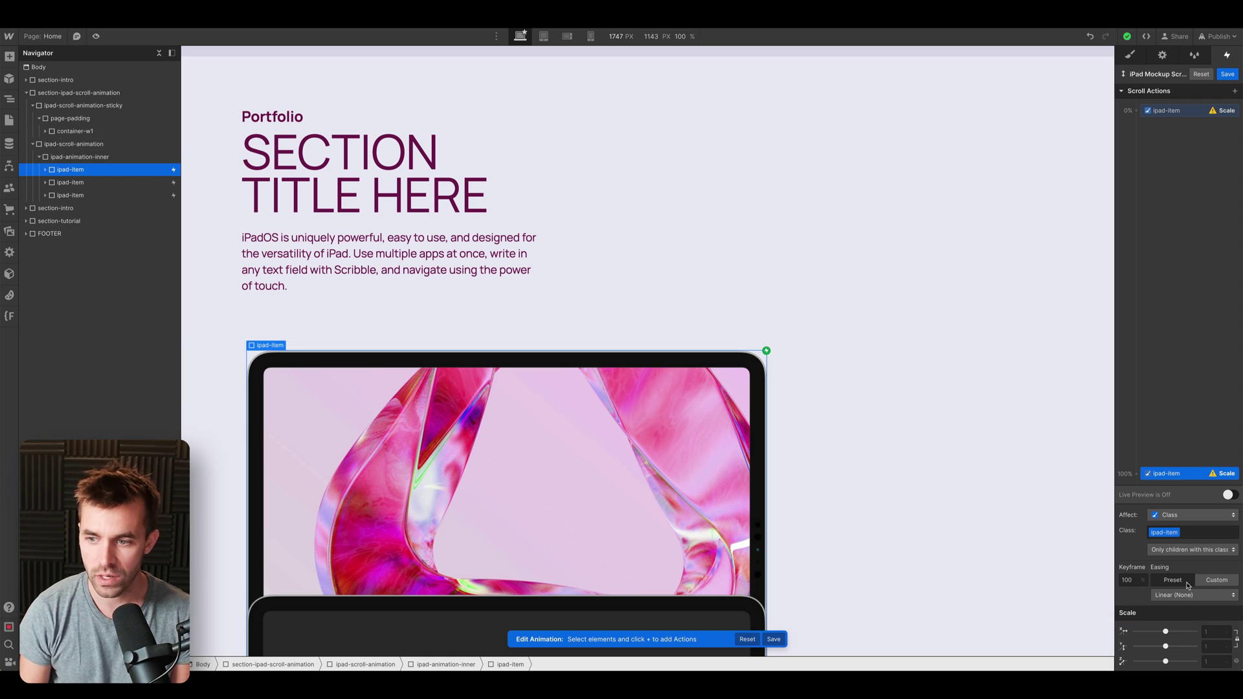
{"action": "left_click", "coordinate": [1217, 637]}
{"action": "type", "text": "0.42"}
{"action": "key", "text": "Return"}
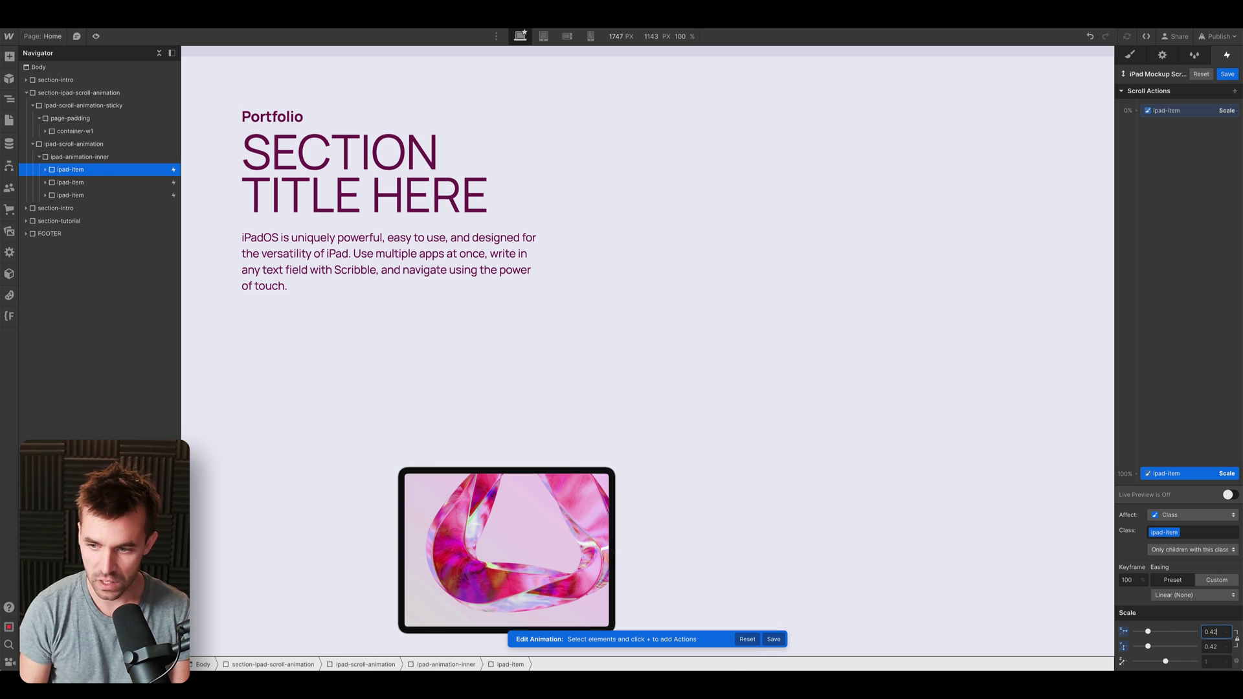
- Turn on the live preview and check how the iPads shrink through the section
{"action": "left_click", "coordinate": [1229, 494]}
{"action": "scroll", "coordinate": [841, 429], "scroll_direction": "up", "scroll_amount": 3}
{"action": "scroll", "coordinate": [852, 435], "scroll_direction": "down", "scroll_amount": 5}
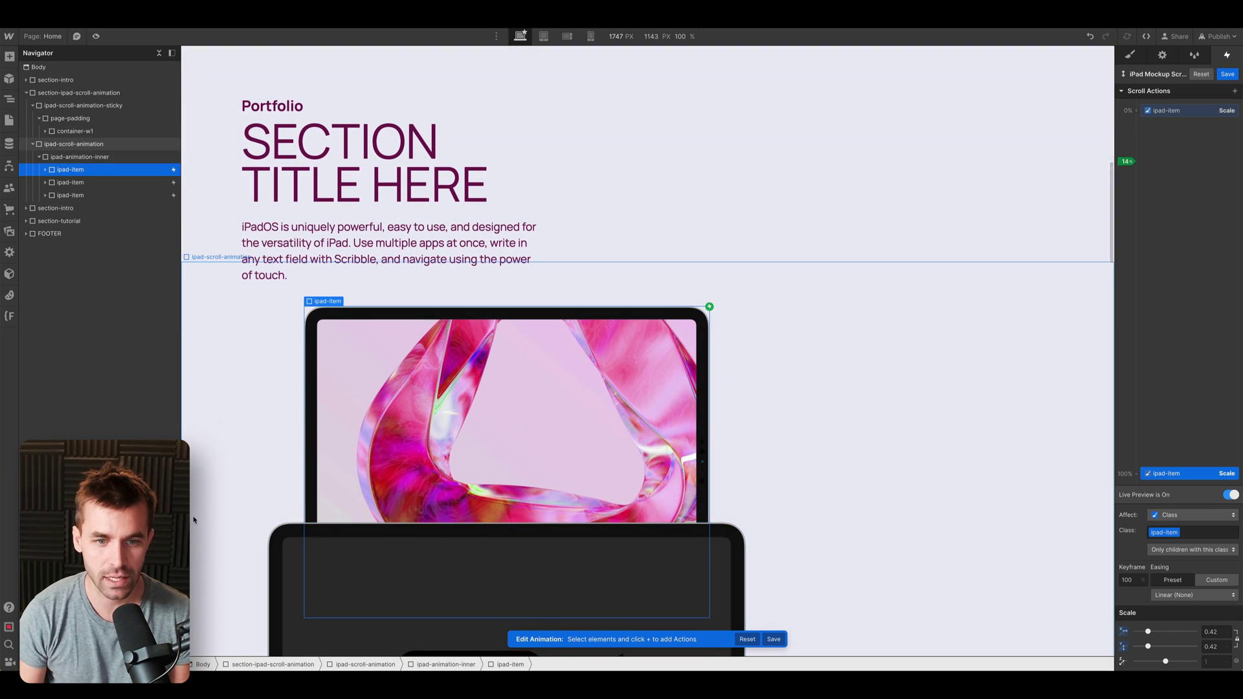
{"action": "scroll", "coordinate": [227, 482], "scroll_direction": "down", "scroll_amount": 5}
{"action": "scroll", "coordinate": [227, 483], "scroll_direction": "up", "scroll_amount": 6}
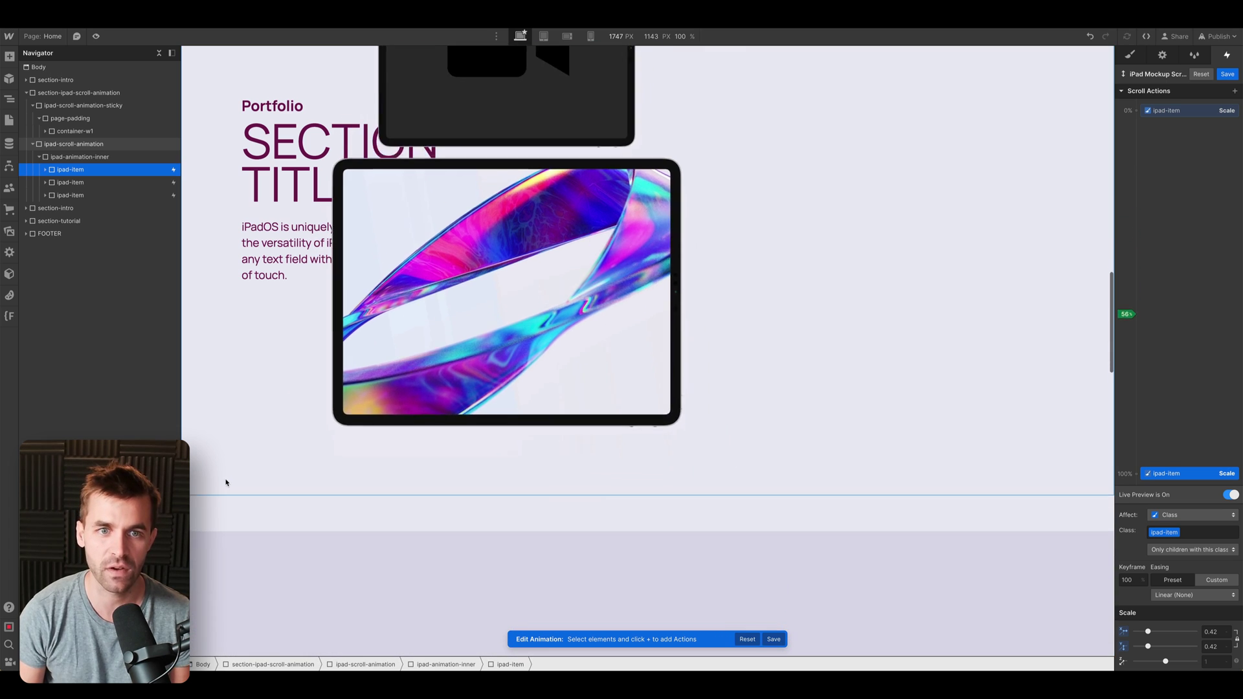
- Add a Move action for the ipad-item class at 0% with X at 0 VW and Y at 0 VH
{"action": "left_click", "coordinate": [1159, 111]}
{"action": "left_click", "coordinate": [1141, 119]}
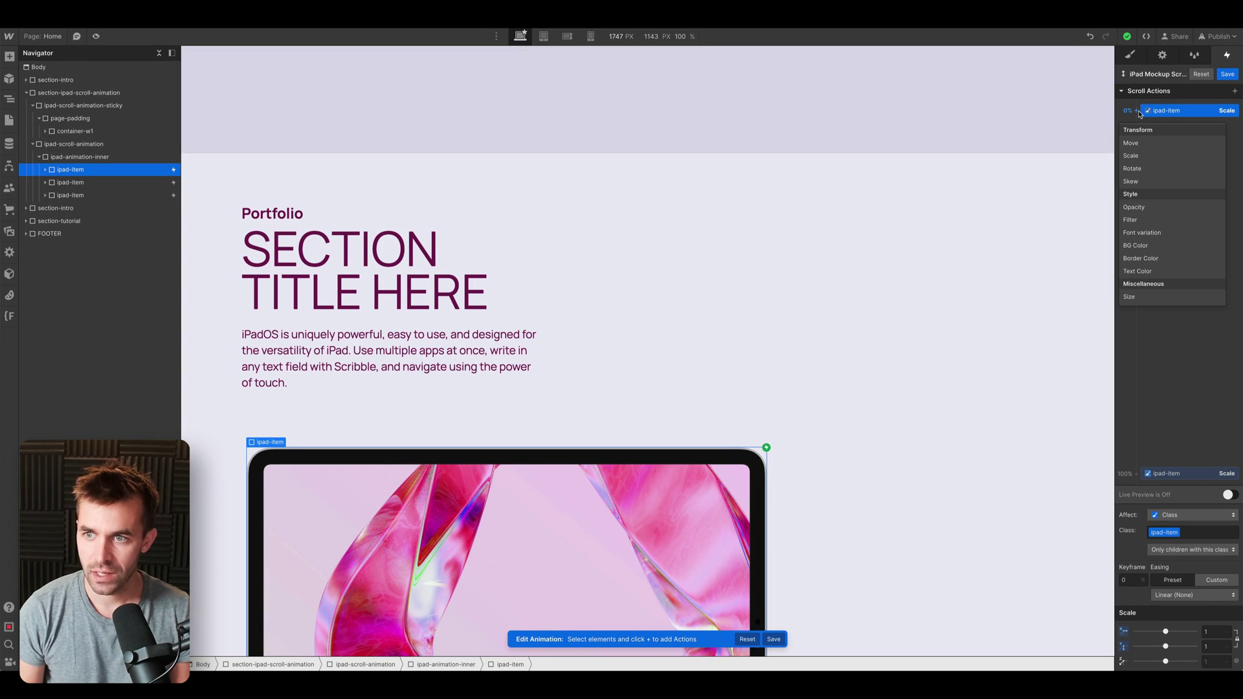
{"action": "left_click", "coordinate": [1160, 143]}
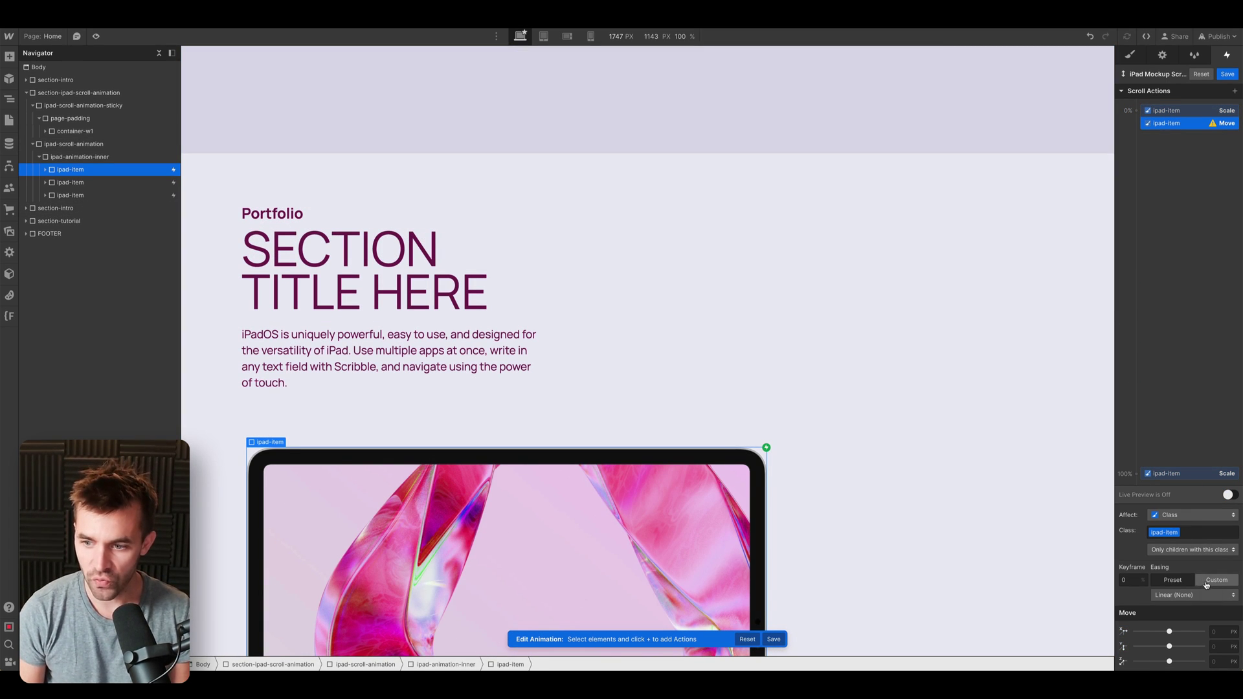
{"action": "left_click", "coordinate": [1222, 632]}
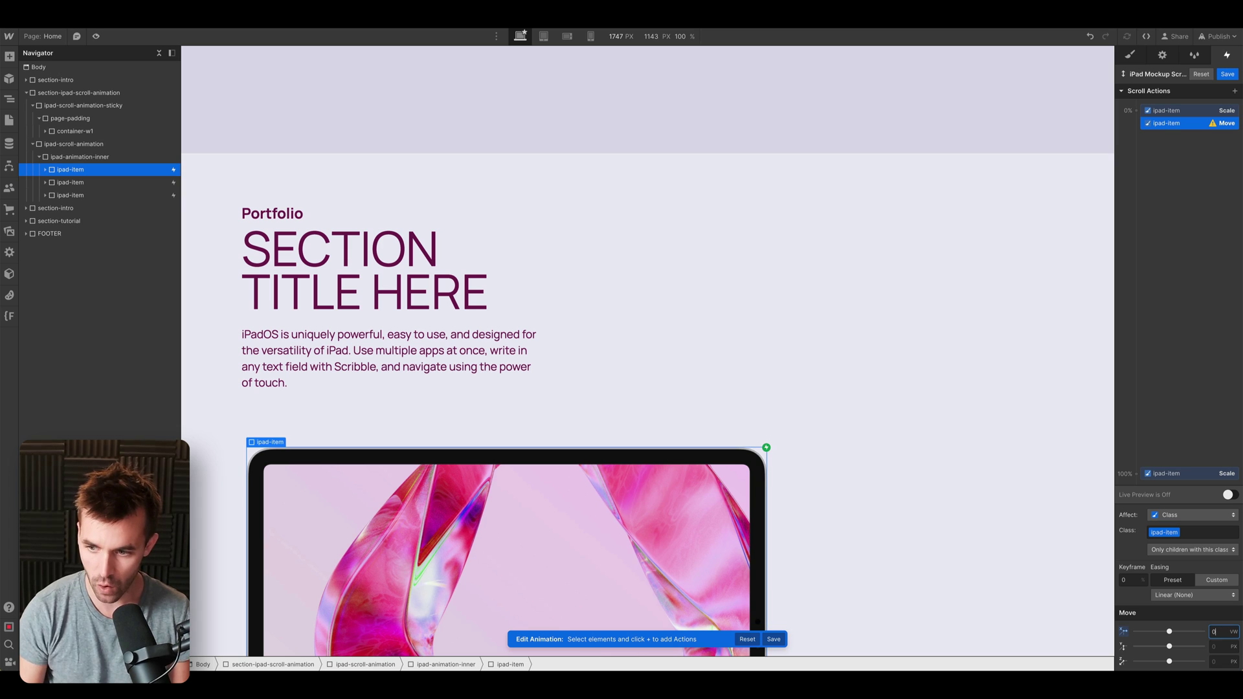
{"action": "left_click", "coordinate": [1220, 646]}
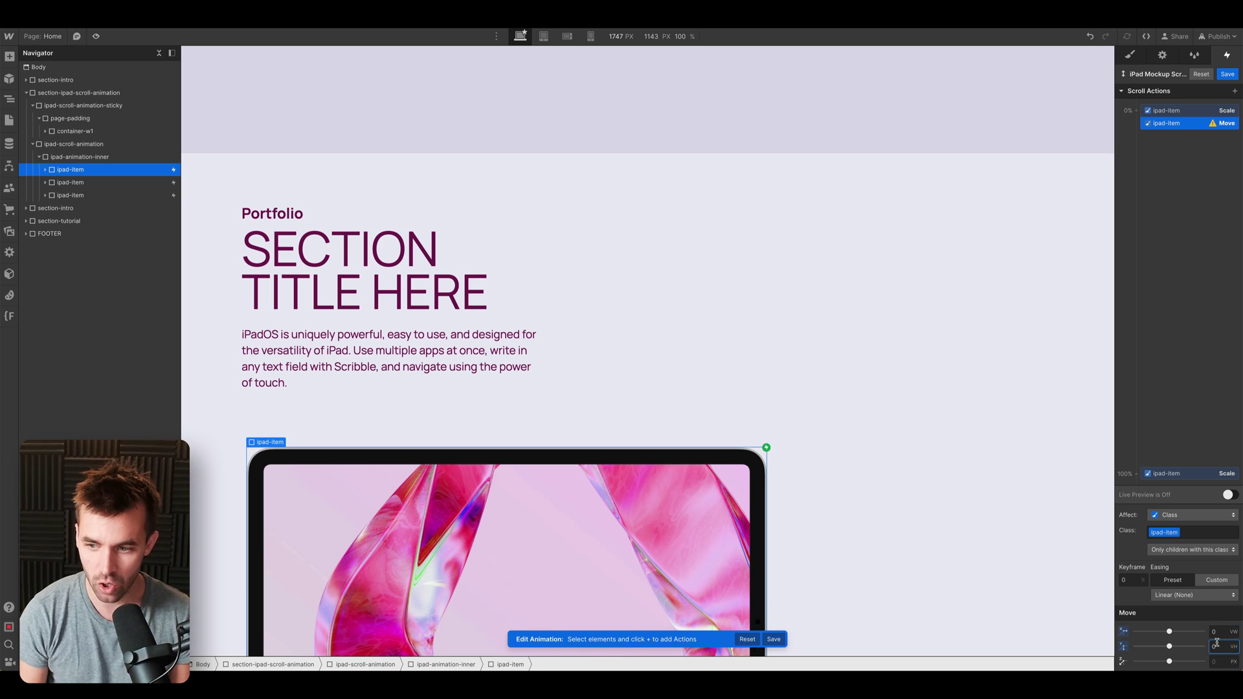
- Set the 0% ipad-item Move action's Y to 5 VH, duplicate the action and place the copy at 100%
{"action": "type", "text": "4"}
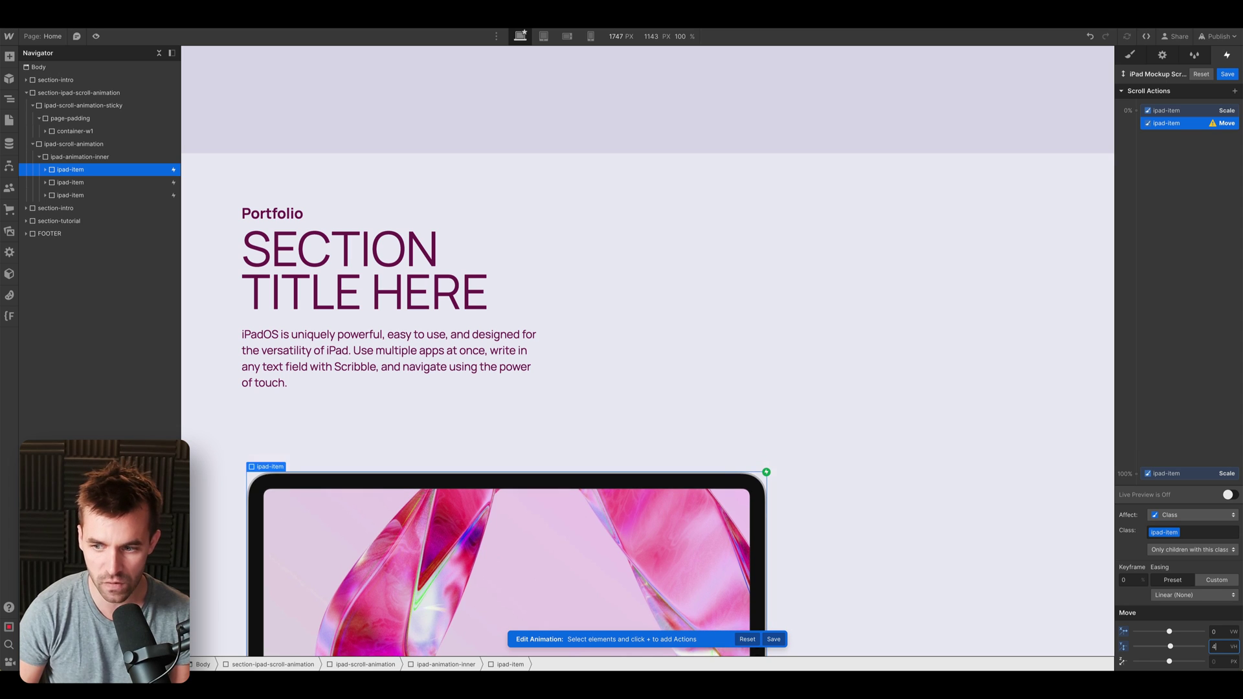
{"action": "key", "text": "Up"}
{"action": "right_click", "coordinate": [1203, 124]}
{"action": "left_click", "coordinate": [1187, 164]}
{"action": "left_click_drag", "start_coordinate": [1191, 141], "coordinate": [1182, 476]}
- Set the 100% ipad-item Move action to X 55 VW and Y 0 VH
{"action": "left_click", "coordinate": [1218, 630]}
{"action": "type", "text": "55"}
{"action": "key", "text": "Return"}
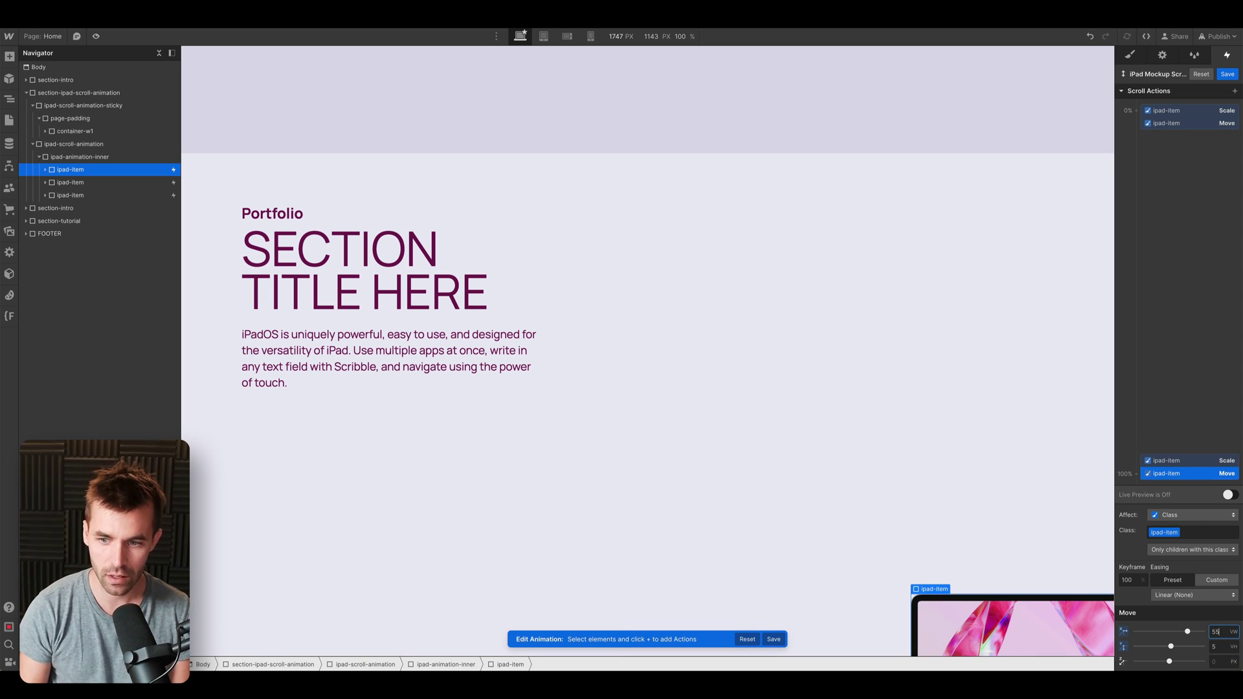
{"action": "scroll", "coordinate": [1024, 513], "scroll_direction": "down", "scroll_amount": 2}
{"action": "scroll", "coordinate": [1011, 493], "scroll_direction": "up", "scroll_amount": 2}
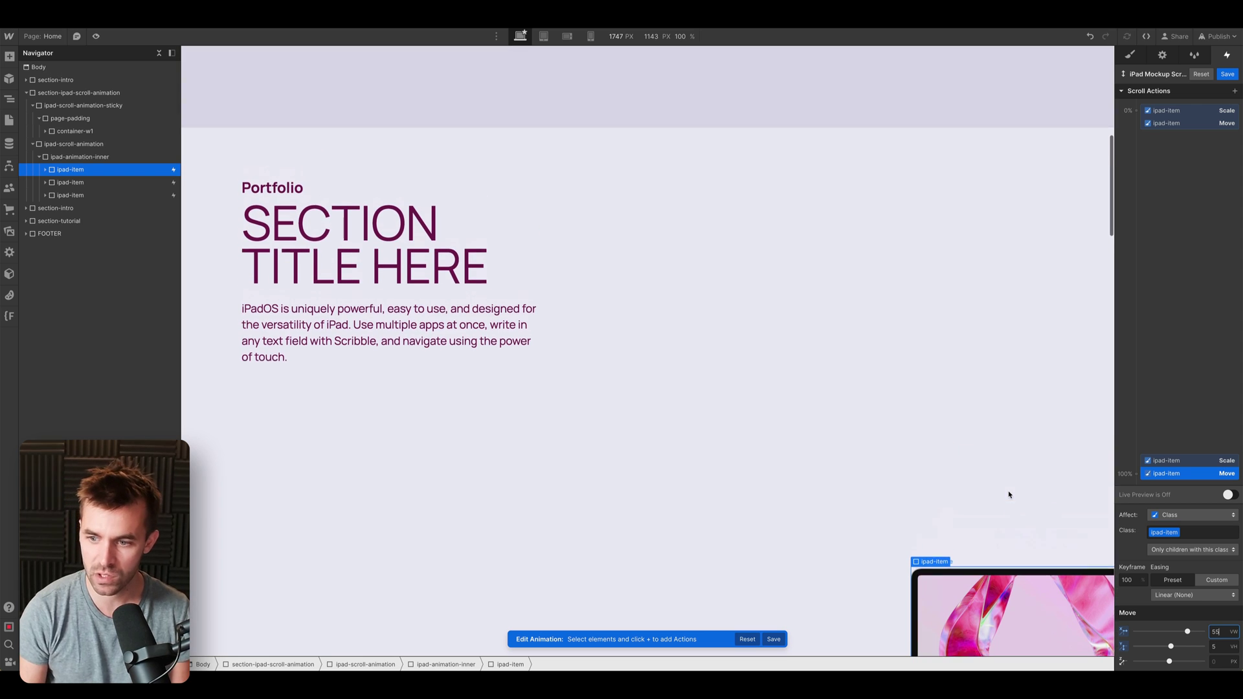
{"action": "left_click", "coordinate": [1221, 647]}
{"action": "type", "text": "0"}
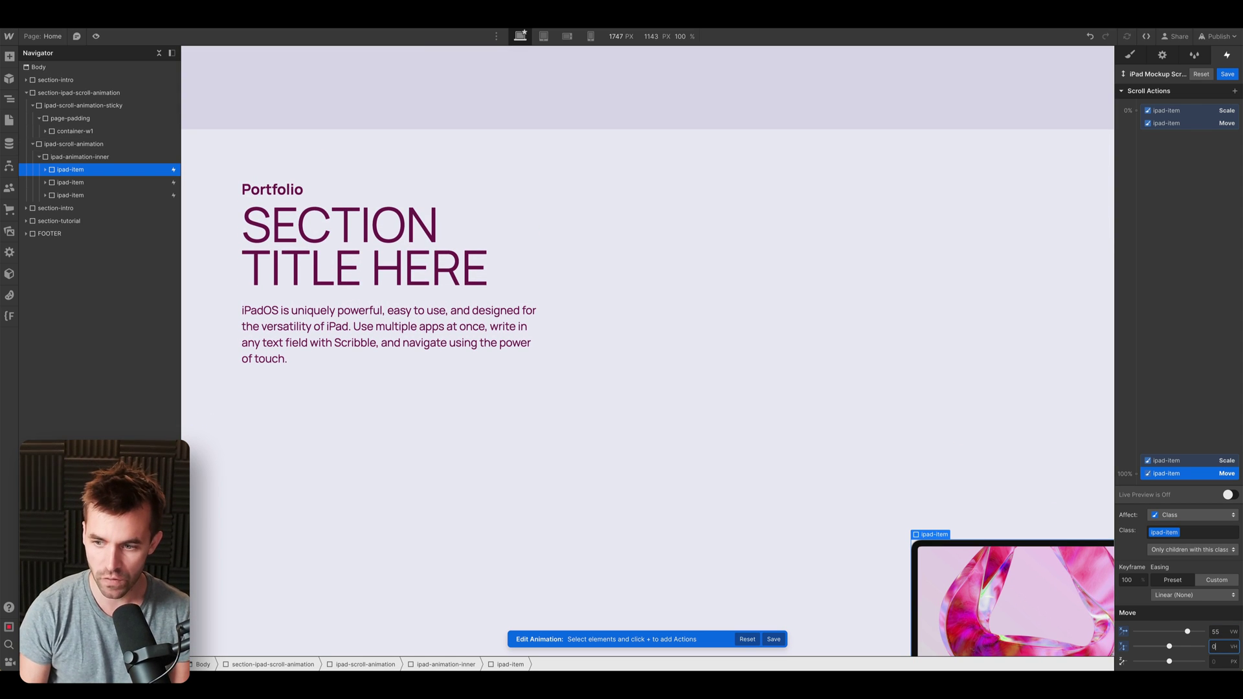
- Turn on the live preview and check how the iPads move sideways and shrink through the section
{"action": "left_click", "coordinate": [1229, 495]}
{"action": "scroll", "coordinate": [842, 459], "scroll_direction": "up", "scroll_amount": 5}
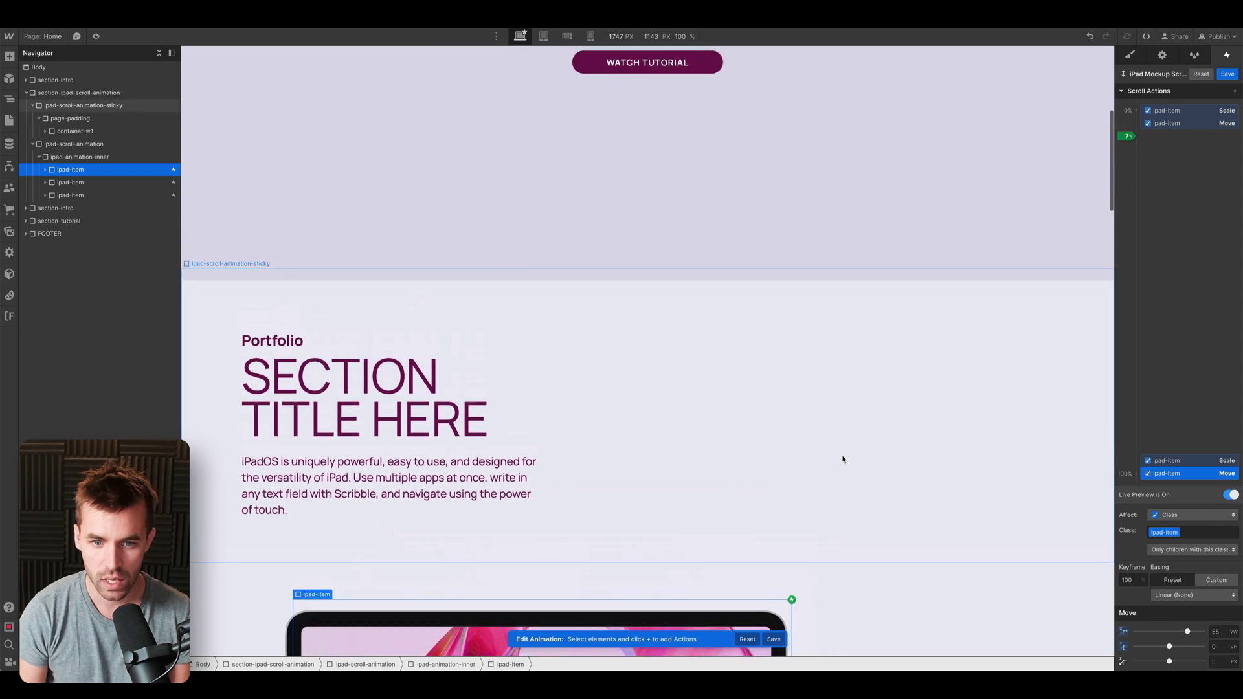
{"action": "scroll", "coordinate": [844, 461], "scroll_direction": "down", "scroll_amount": 6}
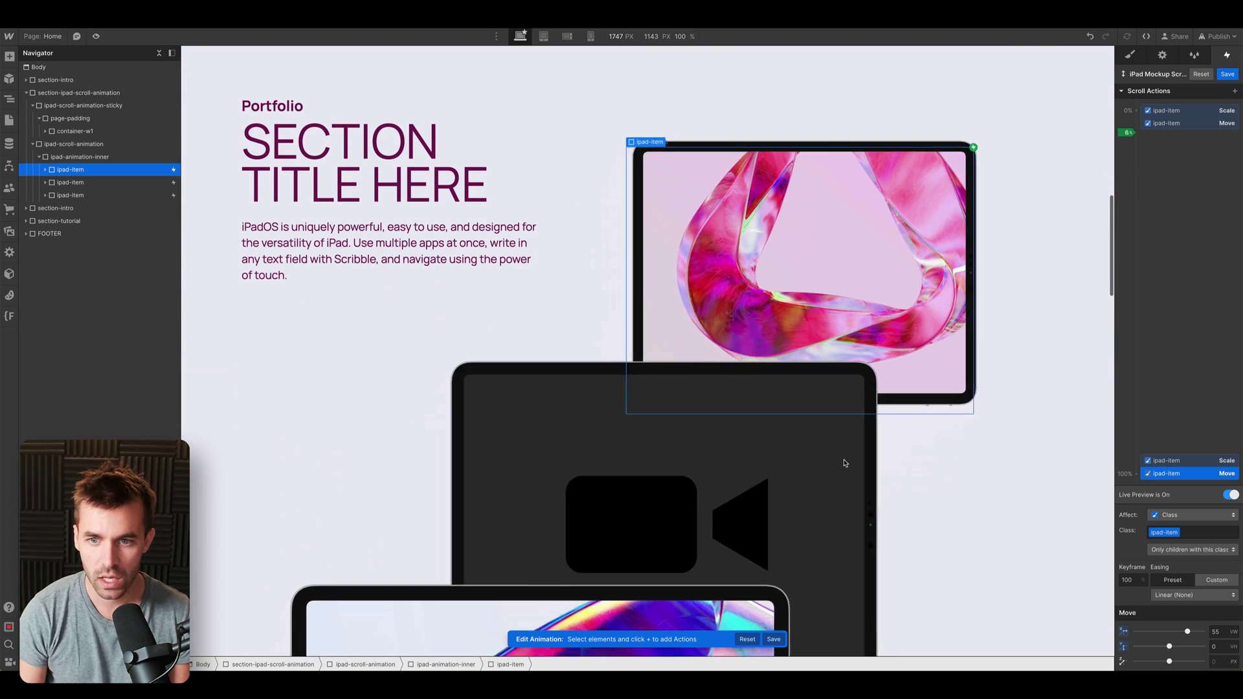
{"action": "scroll", "coordinate": [844, 461], "scroll_direction": "down", "scroll_amount": 5}
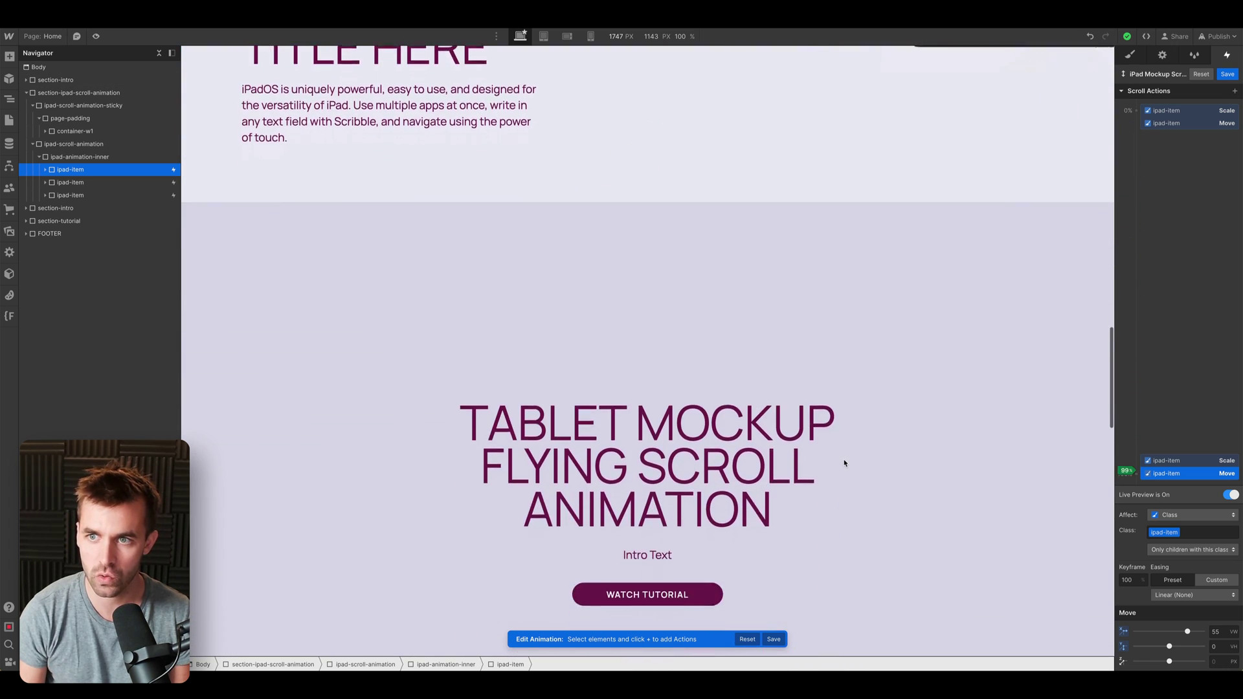
{"action": "scroll", "coordinate": [845, 462], "scroll_direction": "up", "scroll_amount": 8}
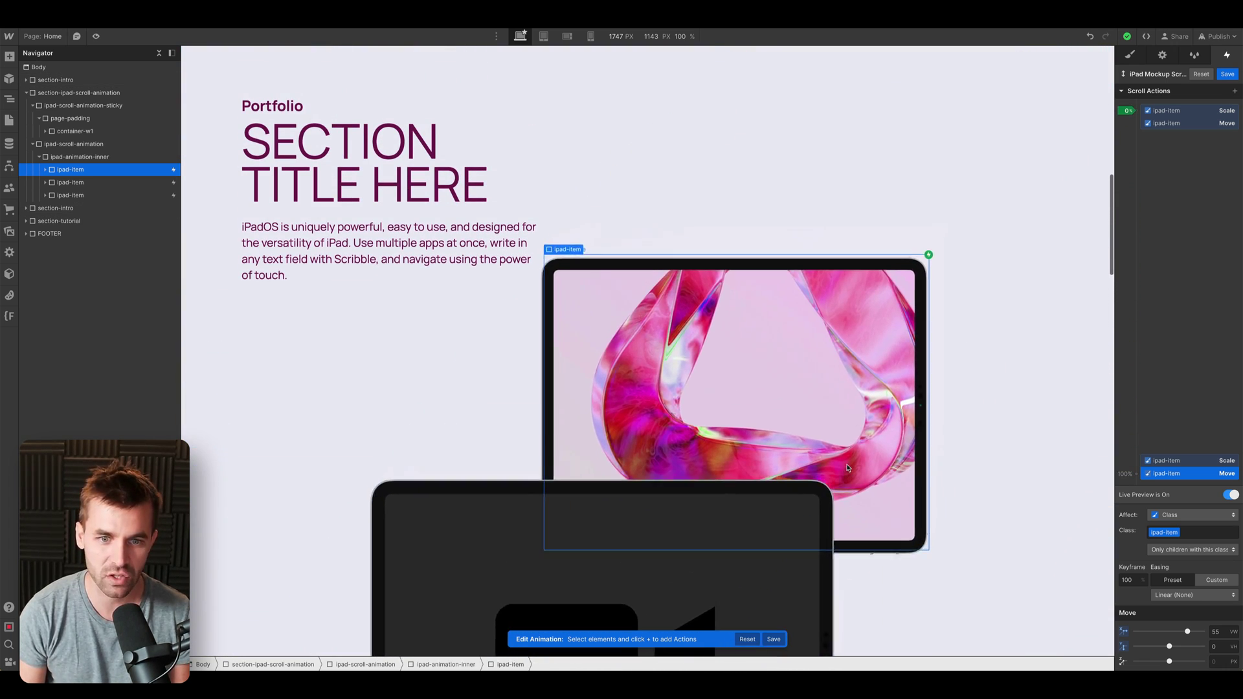
{"action": "scroll", "coordinate": [849, 466], "scroll_direction": "up", "scroll_amount": 5}
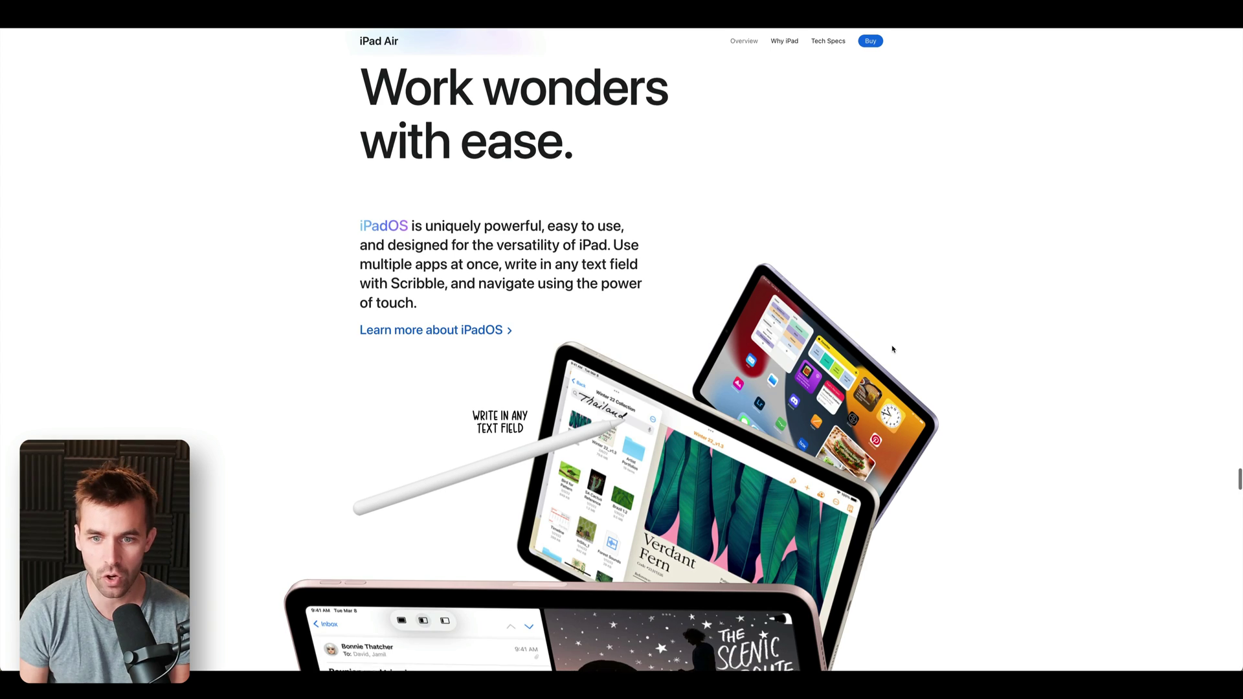
{"action": "scroll", "coordinate": [891, 347], "scroll_direction": "up", "scroll_amount": 4}
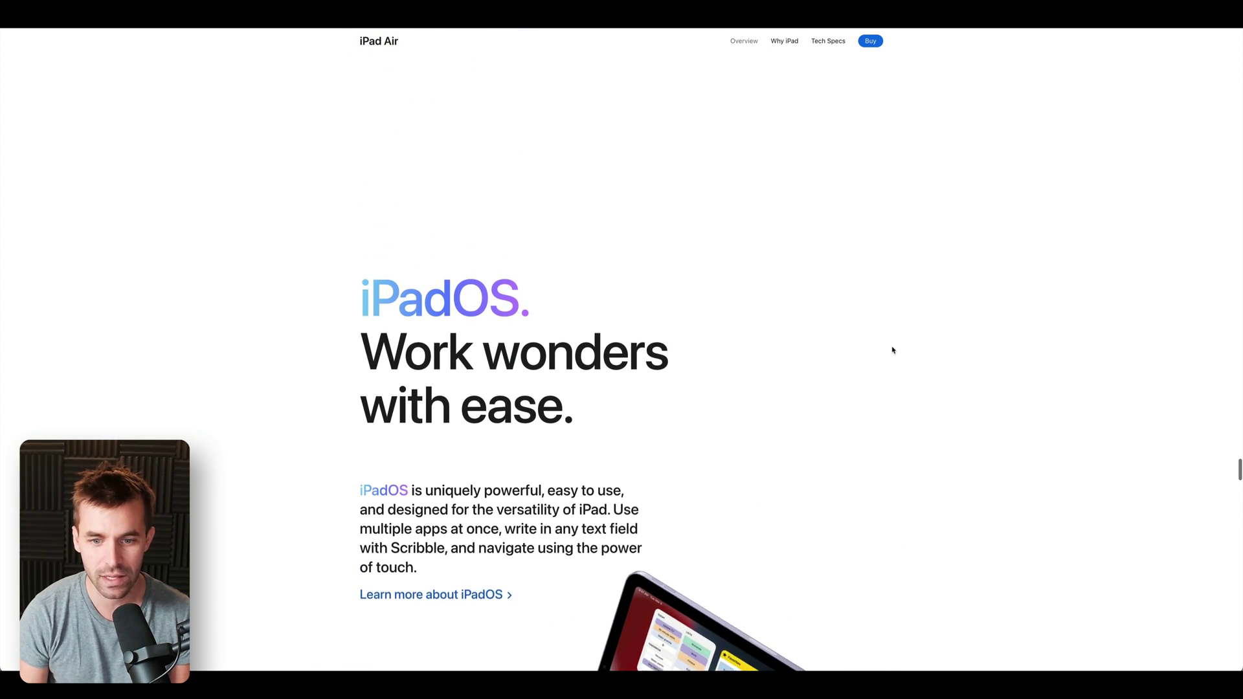
{"action": "scroll", "coordinate": [892, 351], "scroll_direction": "down", "scroll_amount": 3}
{"action": "scroll", "coordinate": [885, 356], "scroll_direction": "up", "scroll_amount": 5}
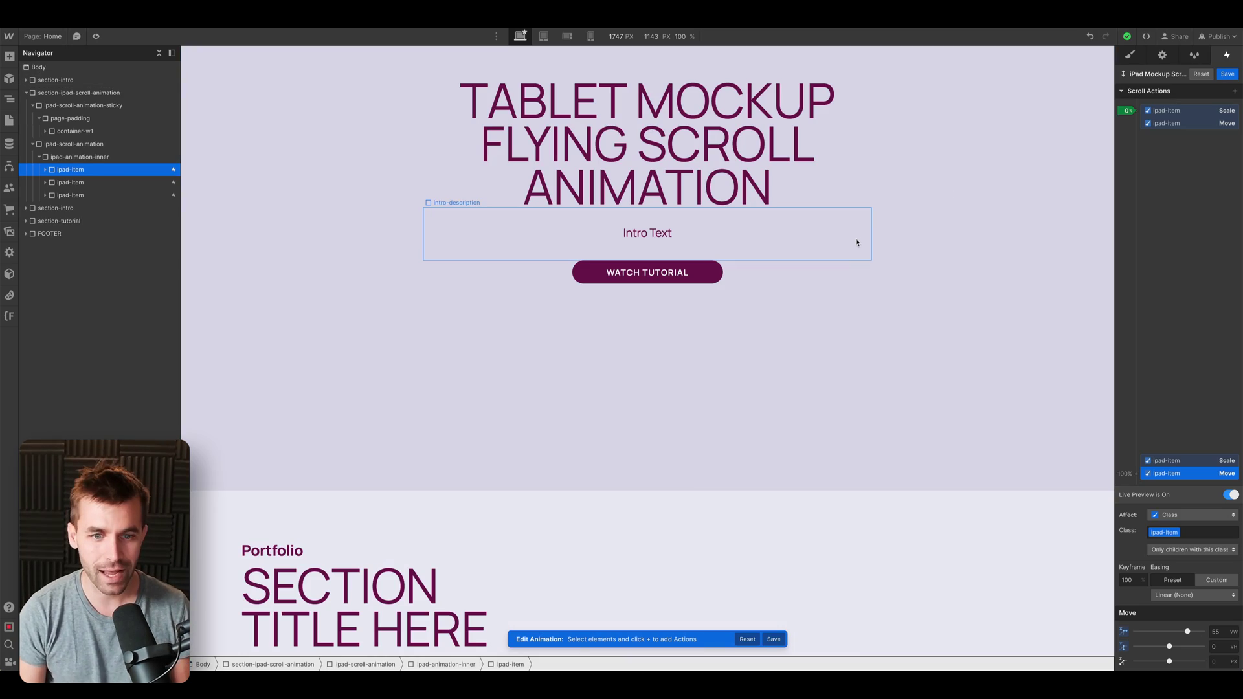
{"action": "scroll", "coordinate": [857, 243], "scroll_direction": "down", "scroll_amount": 10}
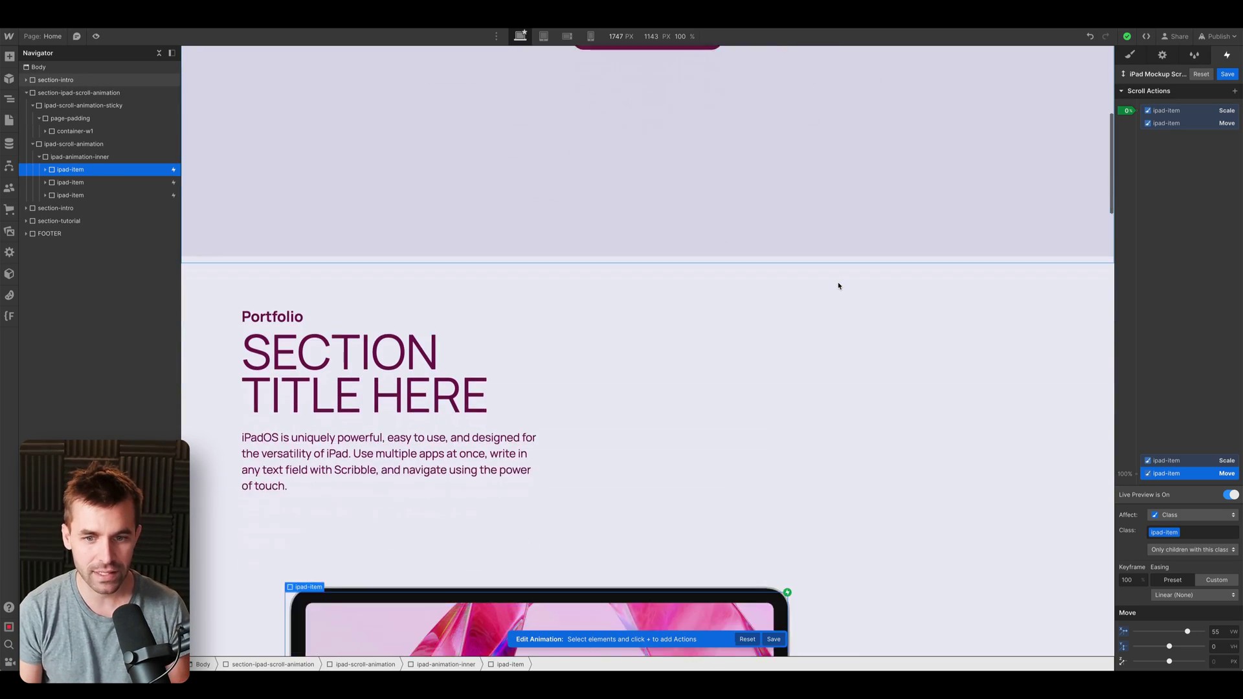
{"action": "scroll", "coordinate": [806, 313], "scroll_direction": "down", "scroll_amount": 10}
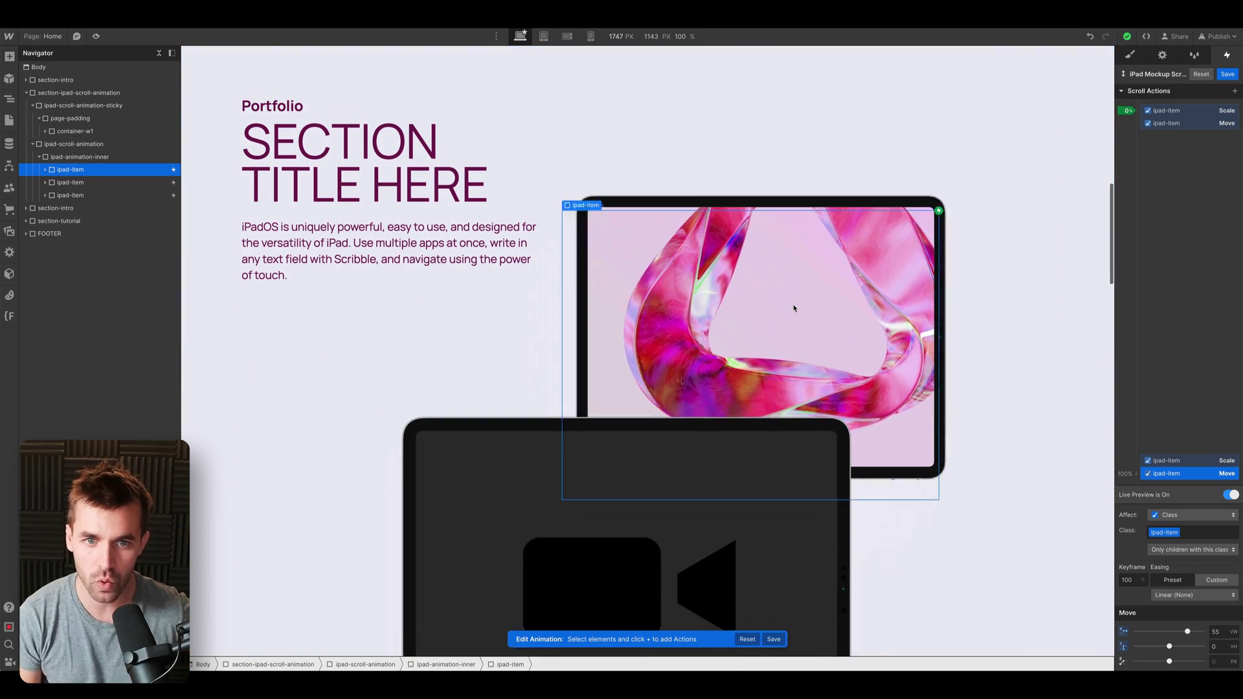
{"action": "scroll", "coordinate": [795, 308], "scroll_direction": "up", "scroll_amount": 10}
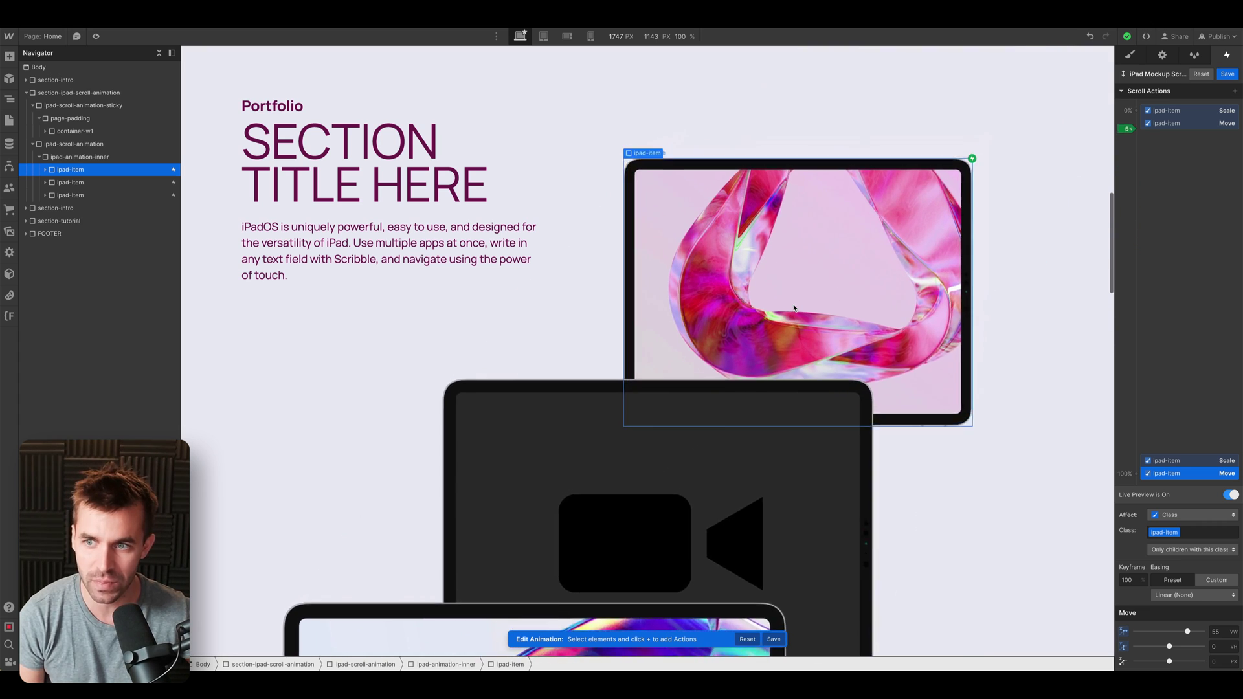
- Save the scroll animation and inspect the children perspective in the 2D & 3D transform settings of ipad-animation-inner
{"action": "left_click", "coordinate": [1227, 75]}
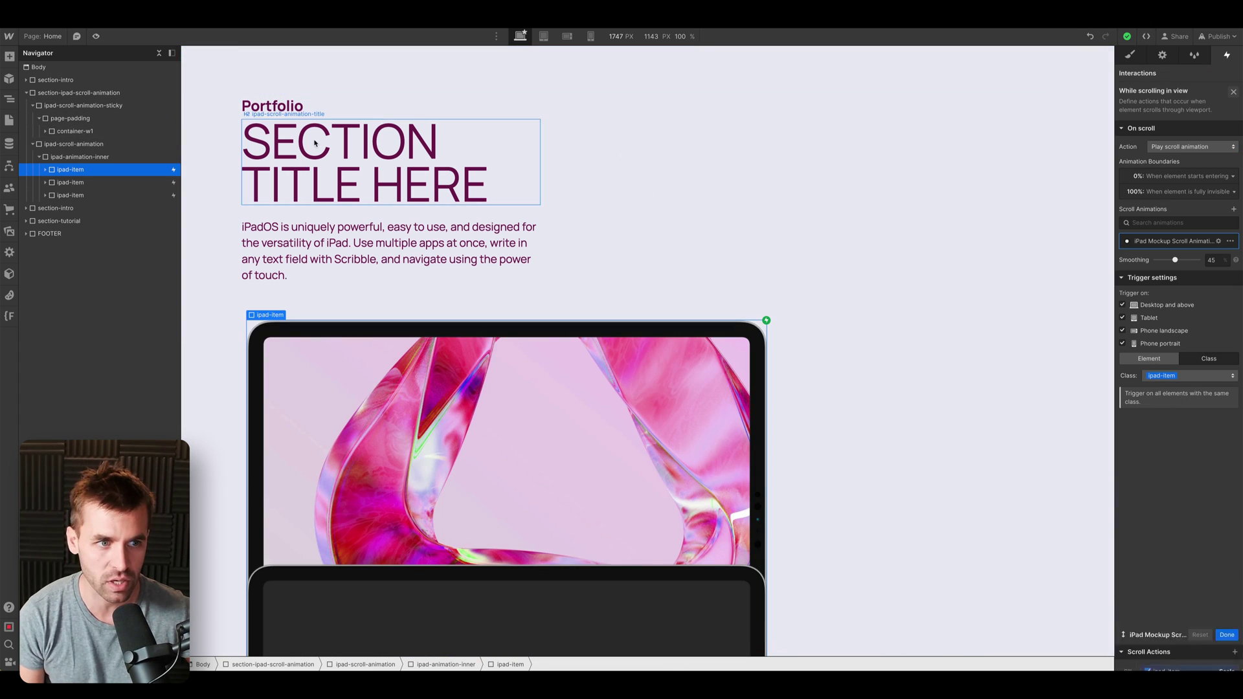
{"action": "left_click", "coordinate": [112, 158]}
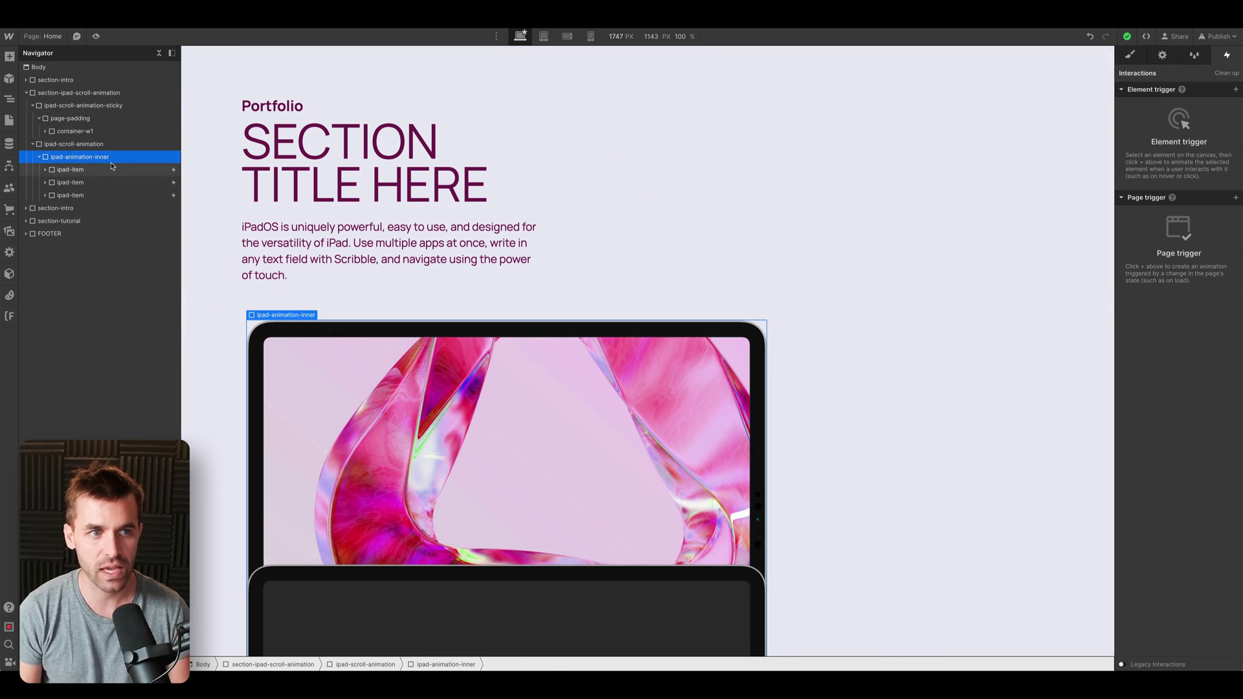
{"action": "key", "text": "s"}
{"action": "scroll", "coordinate": [1200, 397], "scroll_direction": "down", "scroll_amount": 6}
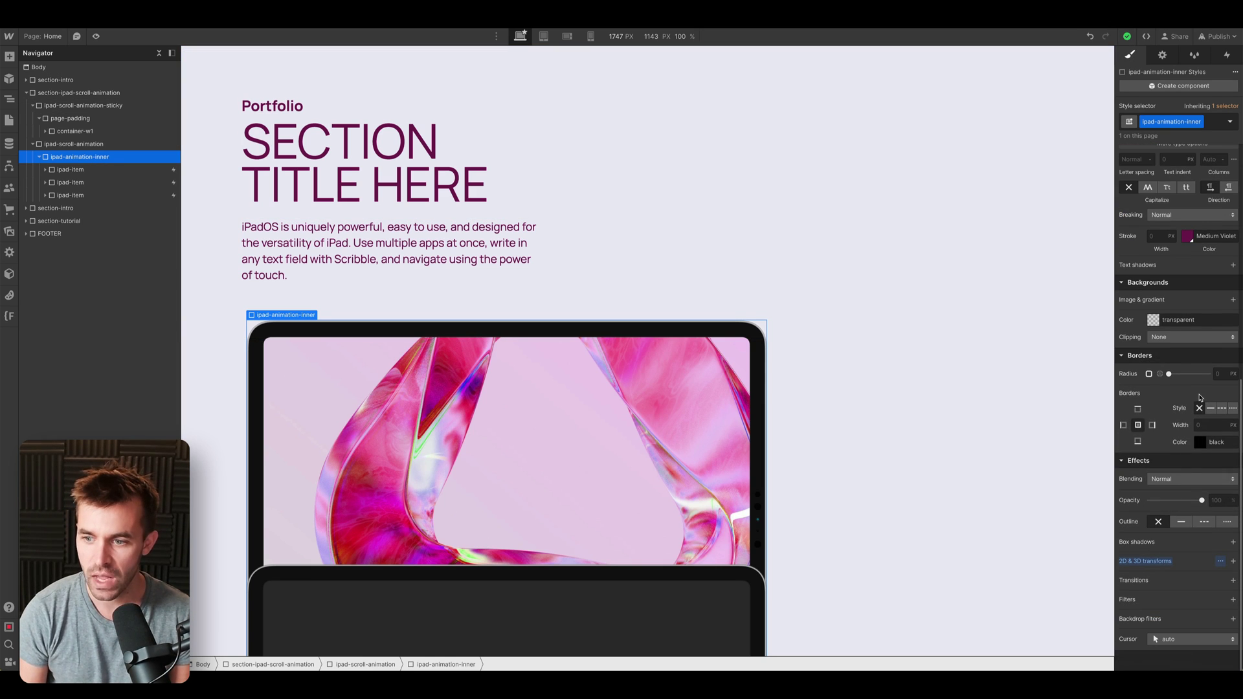
{"action": "left_click", "coordinate": [1218, 563]}
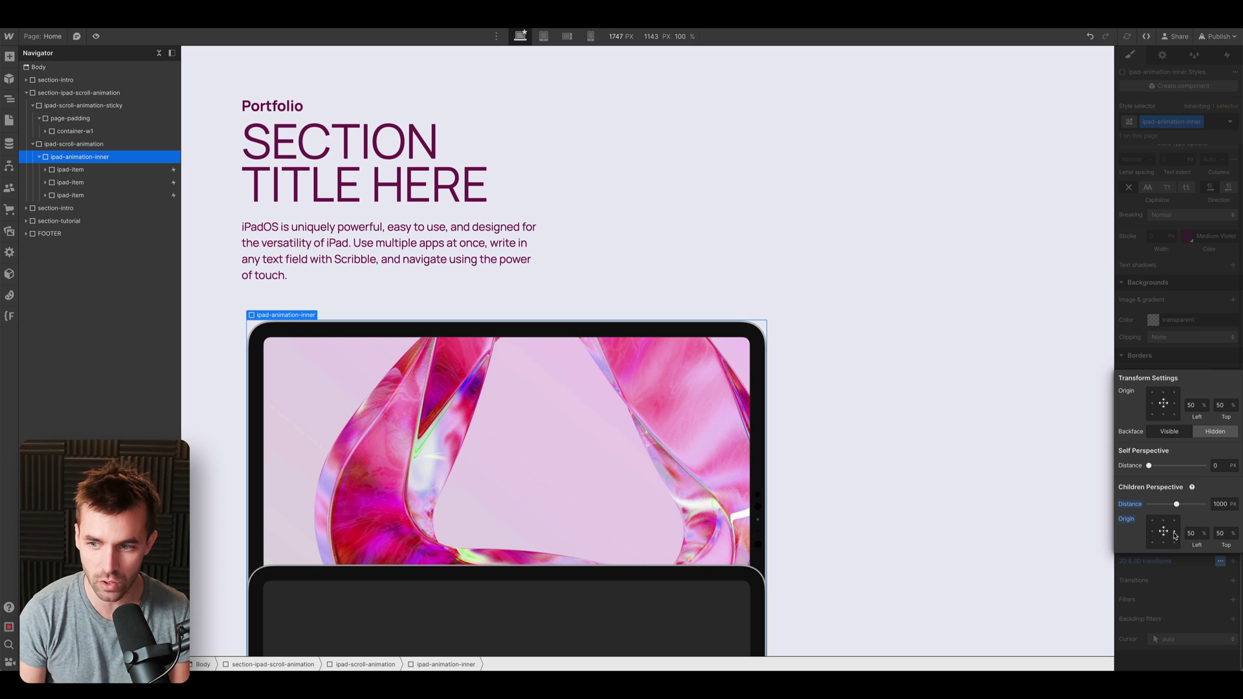
{"action": "left_click", "coordinate": [1193, 565]}
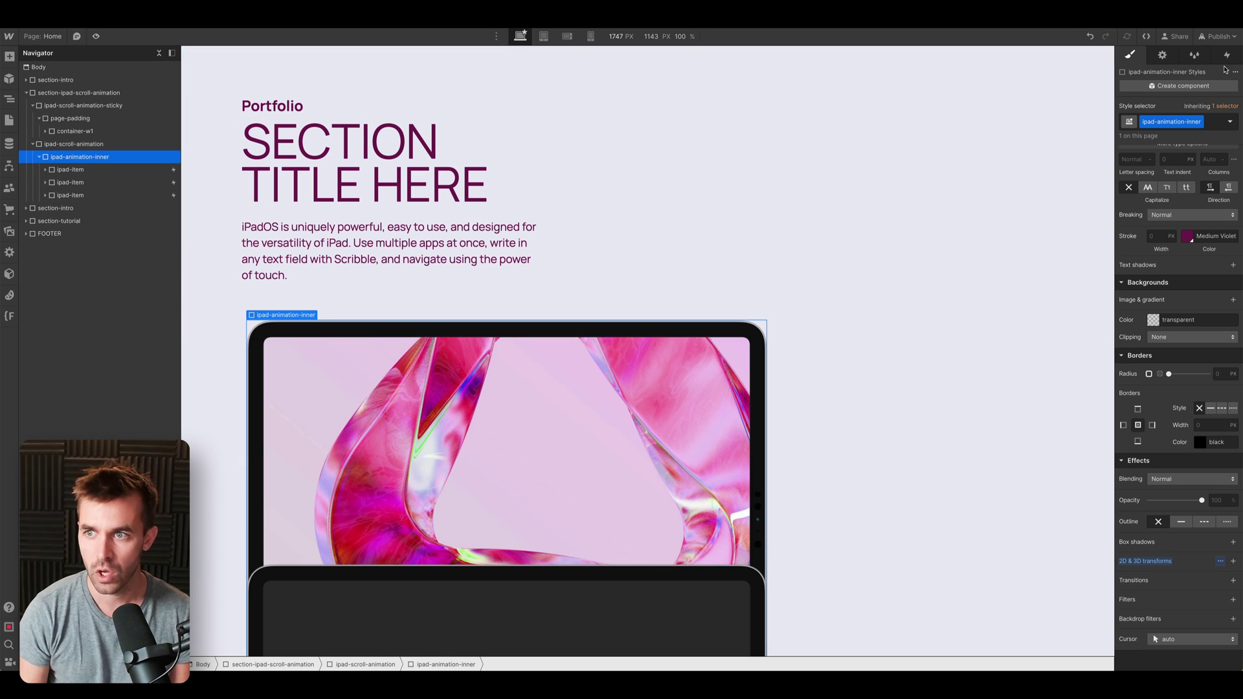
- Reopen the first ipad-item's scroll animation and add Rotate actions at 0% and 100%, with Z at -2 degrees at 0%
{"action": "left_click", "coordinate": [104, 169]}
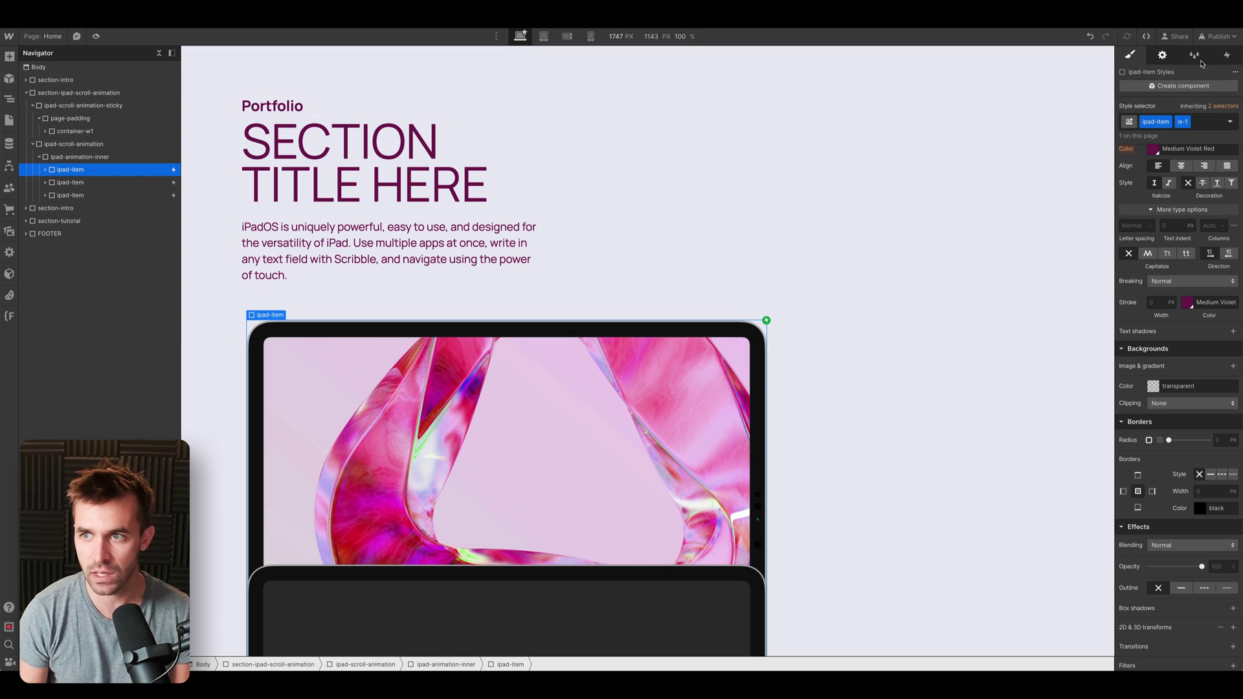
{"action": "left_click", "coordinate": [1227, 56]}
{"action": "left_click", "coordinate": [1184, 116]}
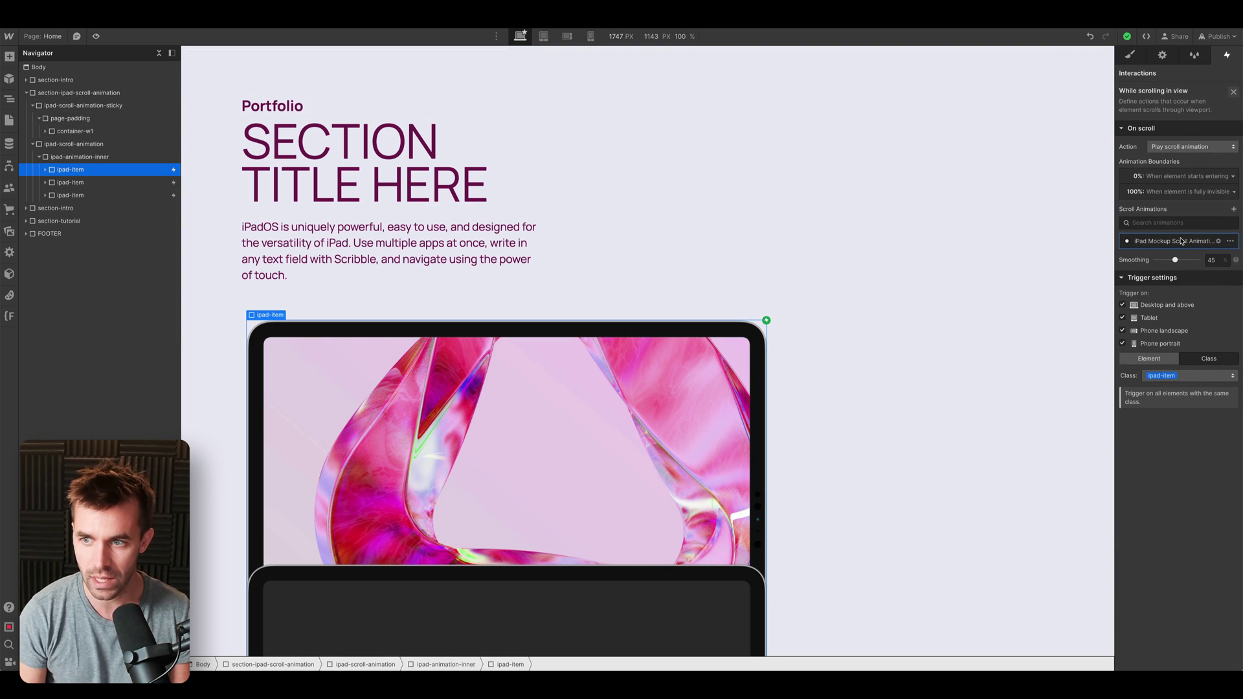
{"action": "left_click", "coordinate": [1187, 242]}
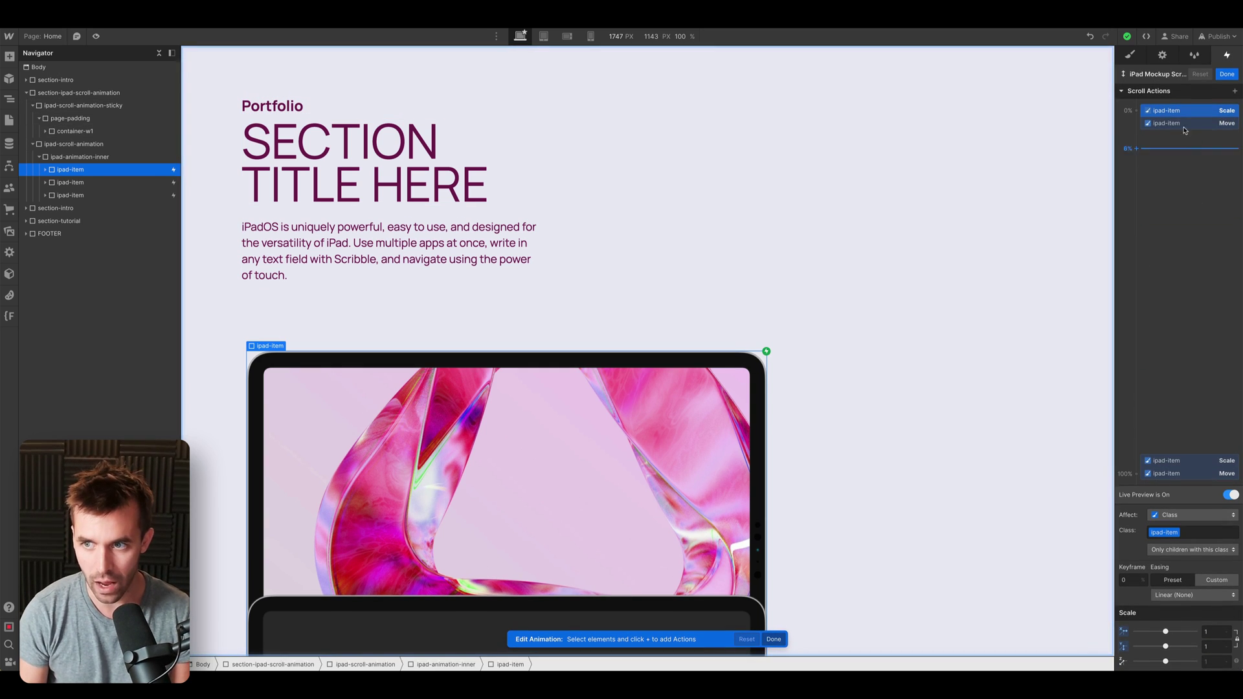
{"action": "left_click", "coordinate": [1137, 111]}
{"action": "left_click", "coordinate": [1144, 173]}
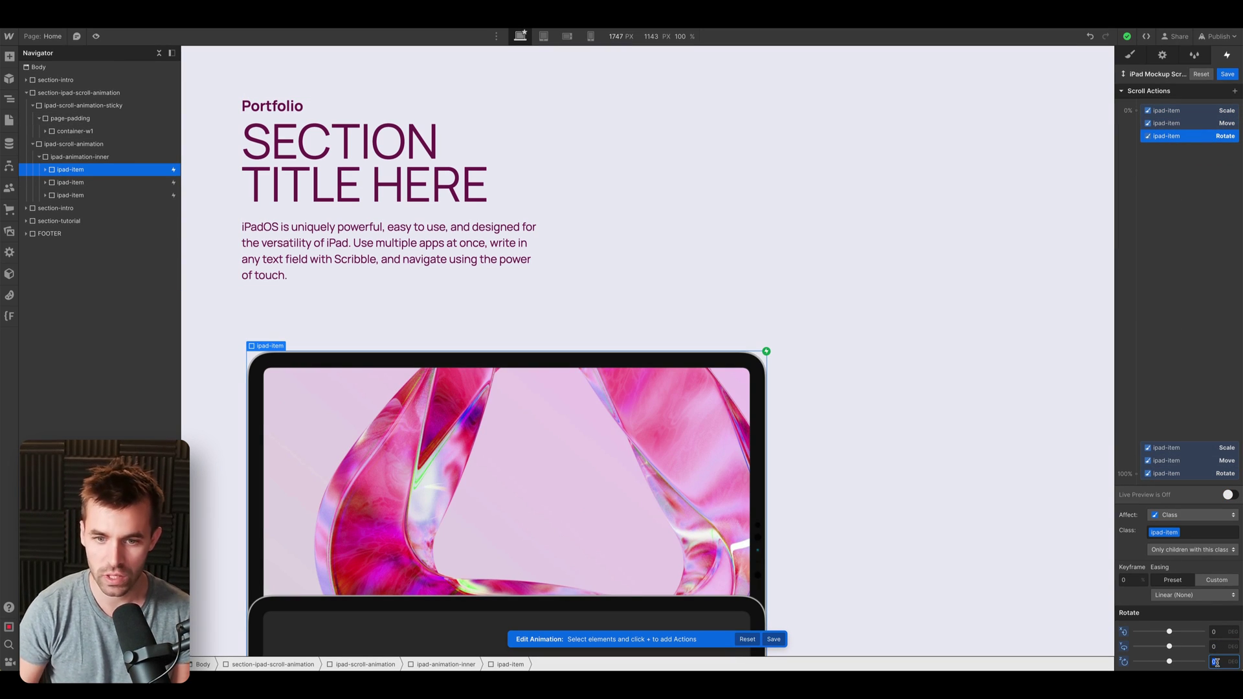
{"action": "type", "text": "-2"}
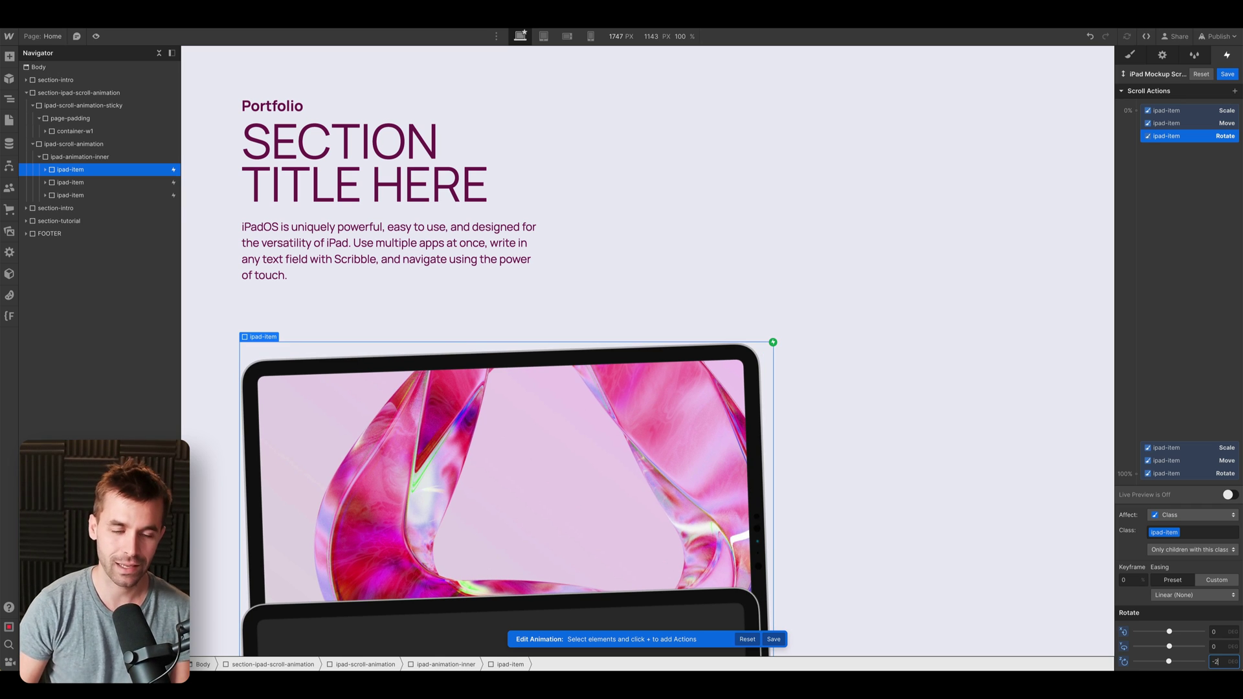
- Set the 100% ipad-item Rotate action to Y -8 degrees and Z 31 degrees
{"action": "left_click", "coordinate": [1189, 473]}
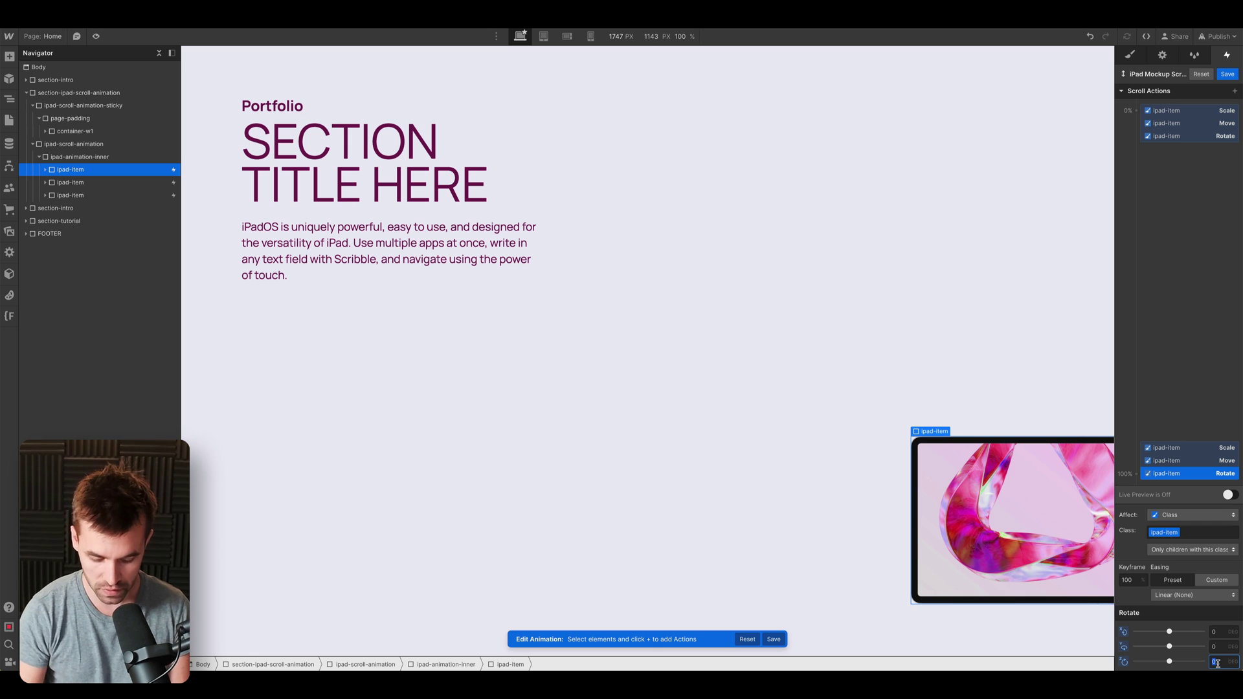
{"action": "type", "text": "30"}
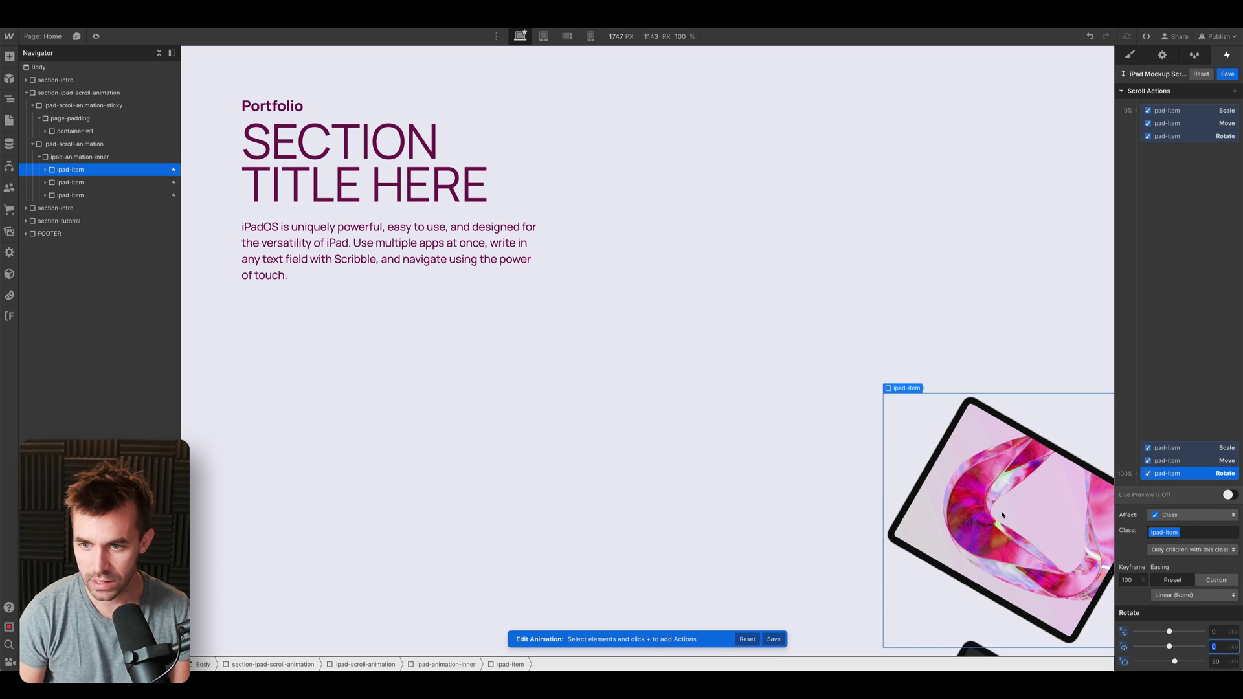
{"action": "scroll", "coordinate": [1002, 515], "scroll_direction": "down", "scroll_amount": 5}
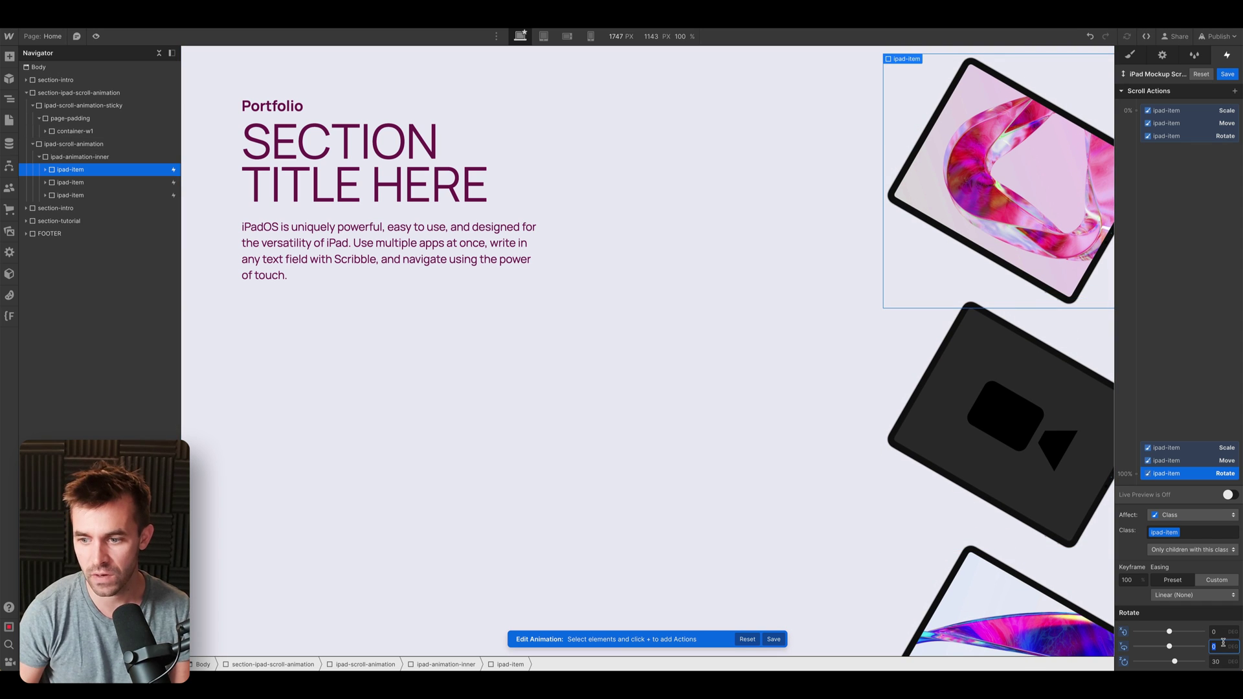
{"action": "type", "text": "-7"}
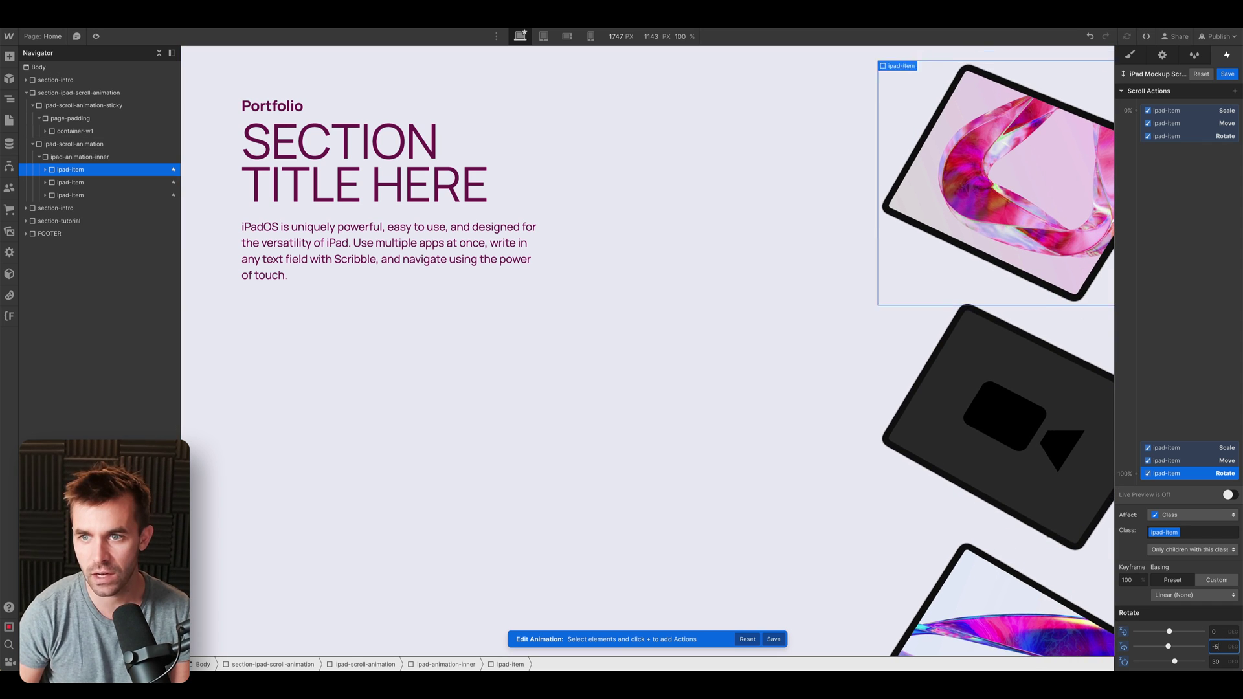
{"action": "key", "text": "Down"}
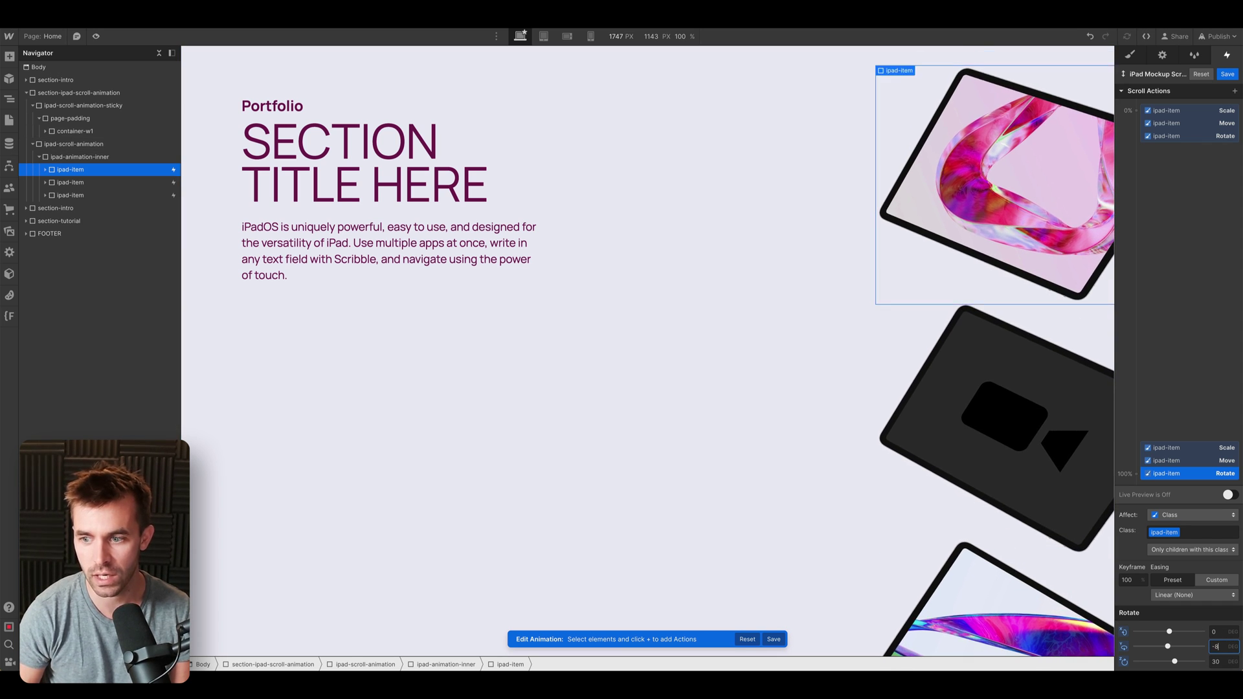
{"action": "key", "text": "Up"}
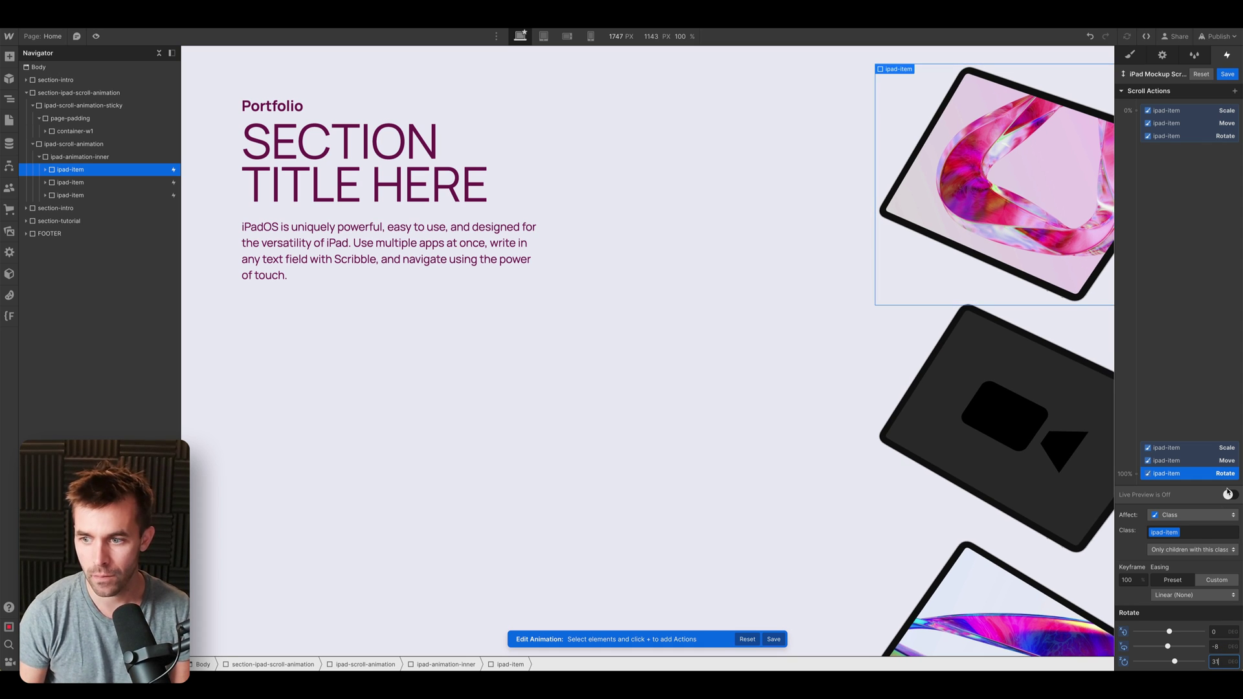
- Turn on the live preview and check how the iPads tilt while scrolling through the section
{"action": "left_click", "coordinate": [1230, 495]}
{"action": "scroll", "coordinate": [813, 463], "scroll_direction": "up", "scroll_amount": 10}
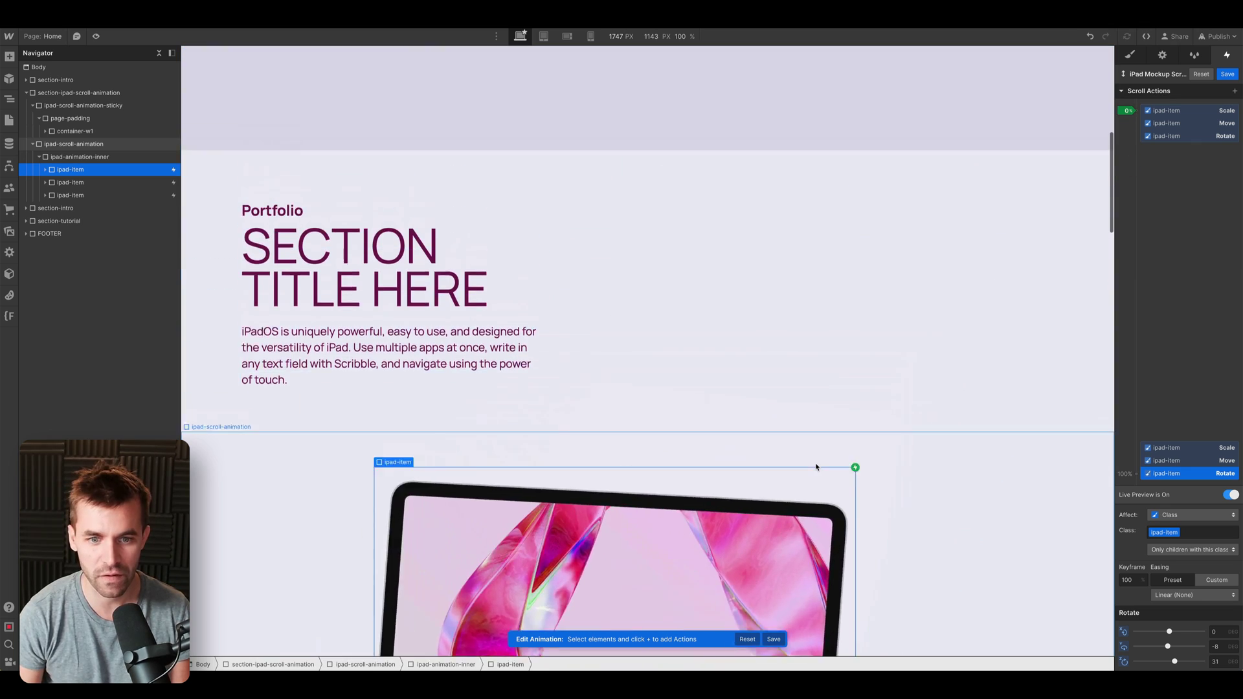
{"action": "scroll", "coordinate": [816, 467], "scroll_direction": "down", "scroll_amount": 10}
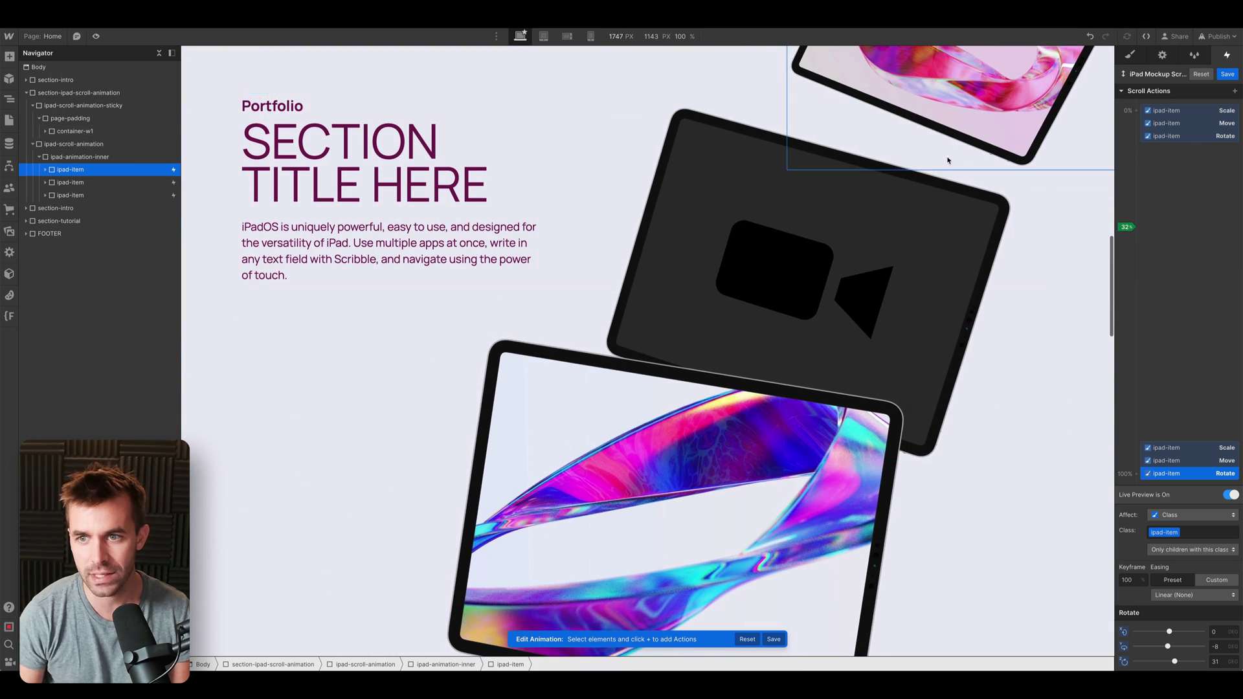
{"action": "scroll", "coordinate": [933, 191], "scroll_direction": "up", "scroll_amount": 10}
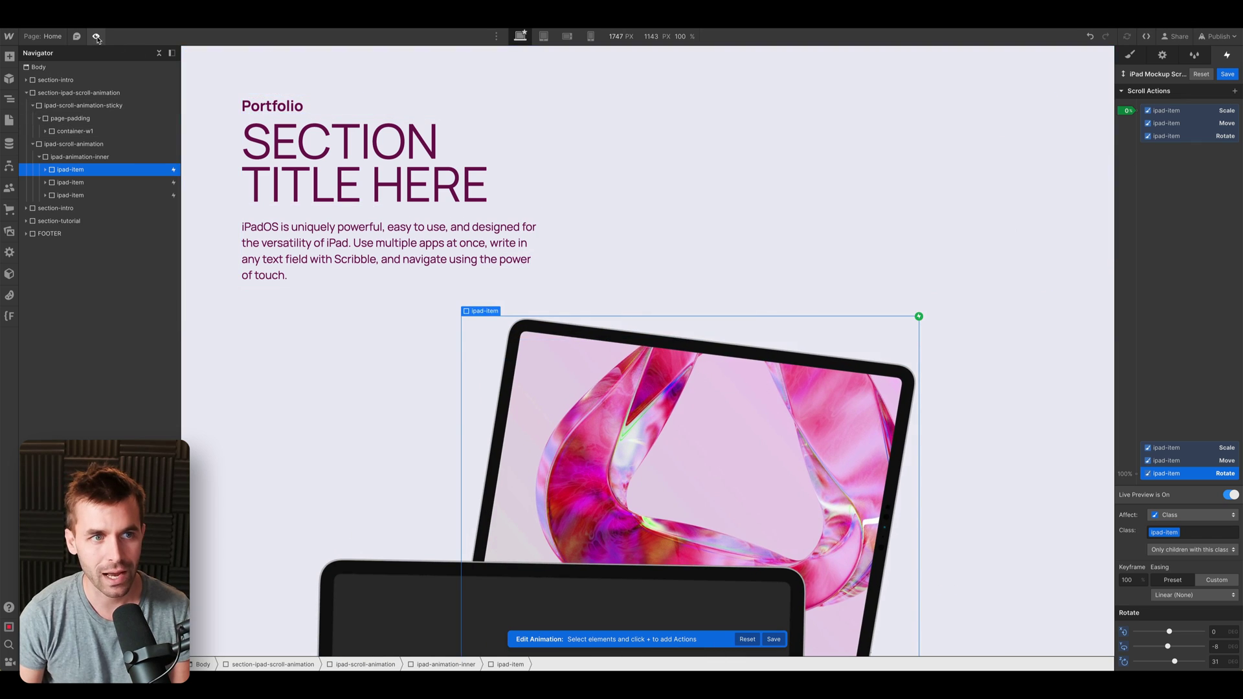
- Switch to the full page preview and check the combined scale, move and rotate animation on scroll
{"action": "left_click", "coordinate": [97, 36]}
{"action": "scroll", "coordinate": [239, 221], "scroll_direction": "up", "scroll_amount": 5}
{"action": "scroll", "coordinate": [239, 221], "scroll_direction": "down", "scroll_amount": 5}
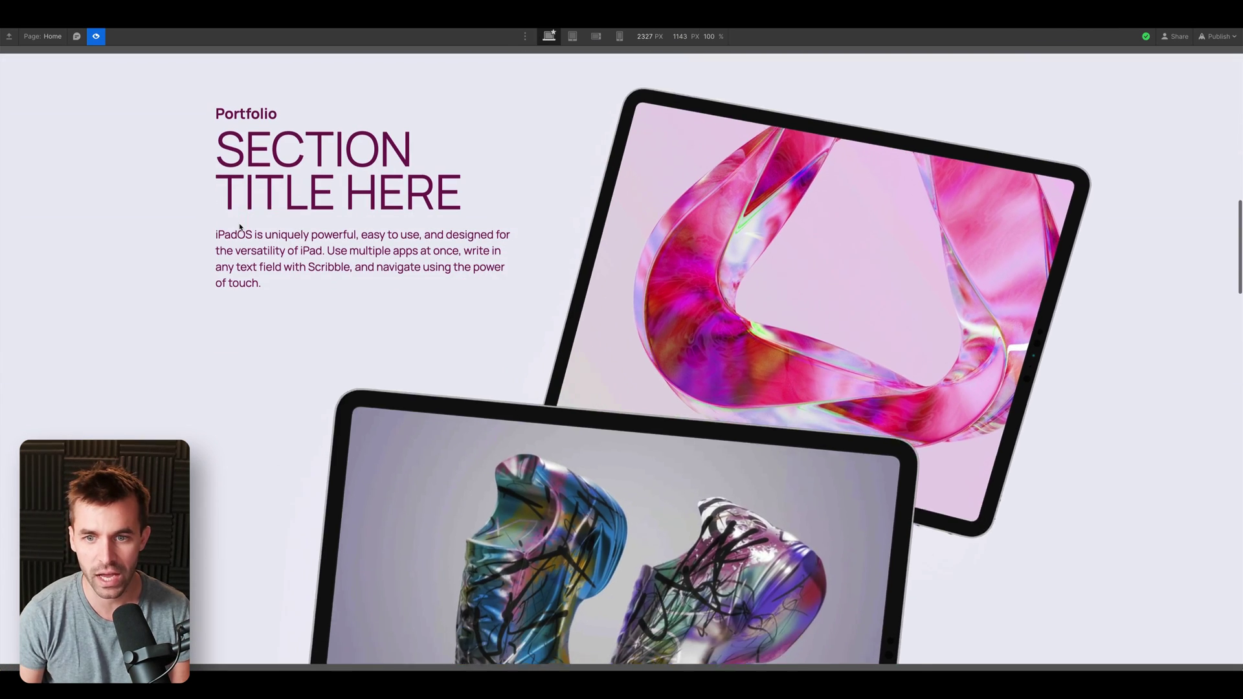
{"action": "scroll", "coordinate": [808, 249], "scroll_direction": "down", "scroll_amount": 5}
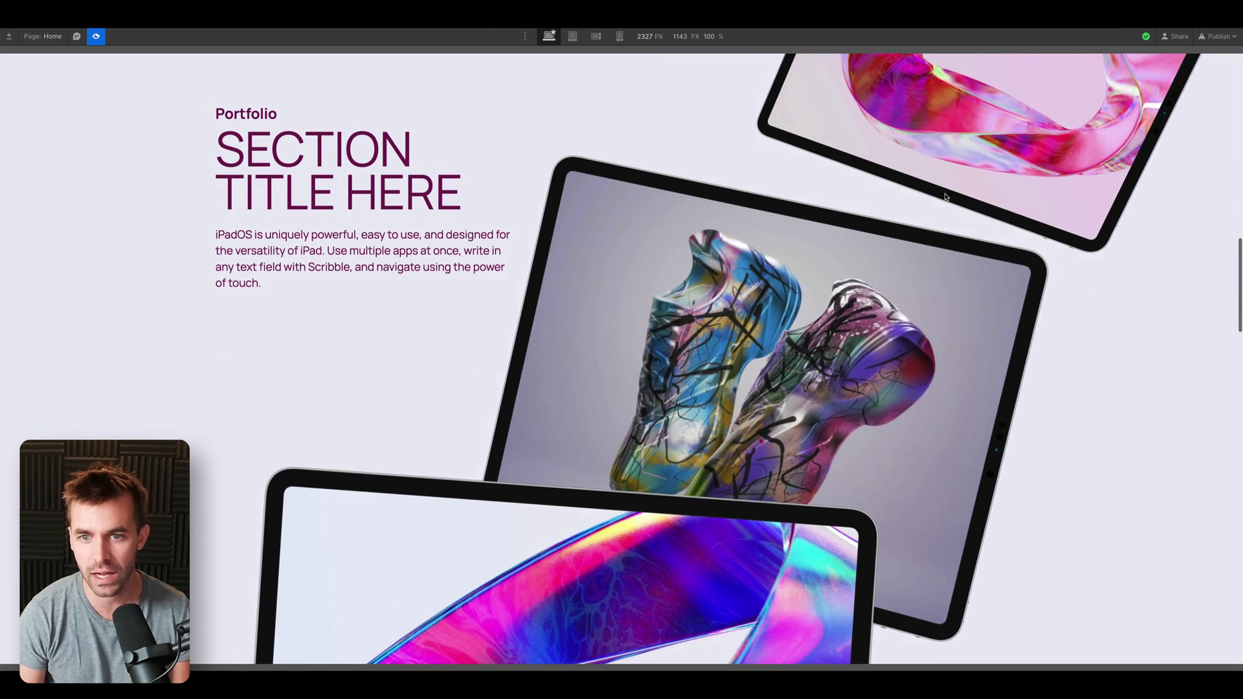
- Check how large the iPads appear against the title block while scrolling through the section in preview
{"action": "scroll", "coordinate": [707, 290], "scroll_direction": "down", "scroll_amount": 3}
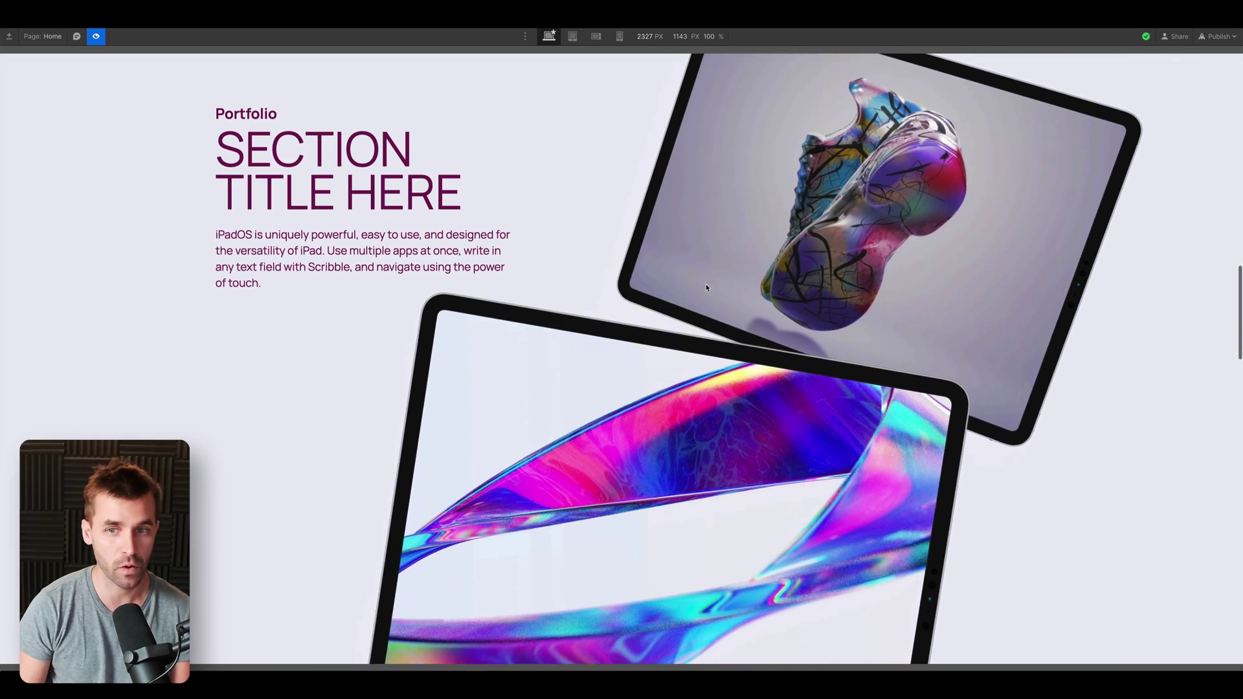
{"action": "scroll", "coordinate": [708, 290], "scroll_direction": "up", "scroll_amount": 10}
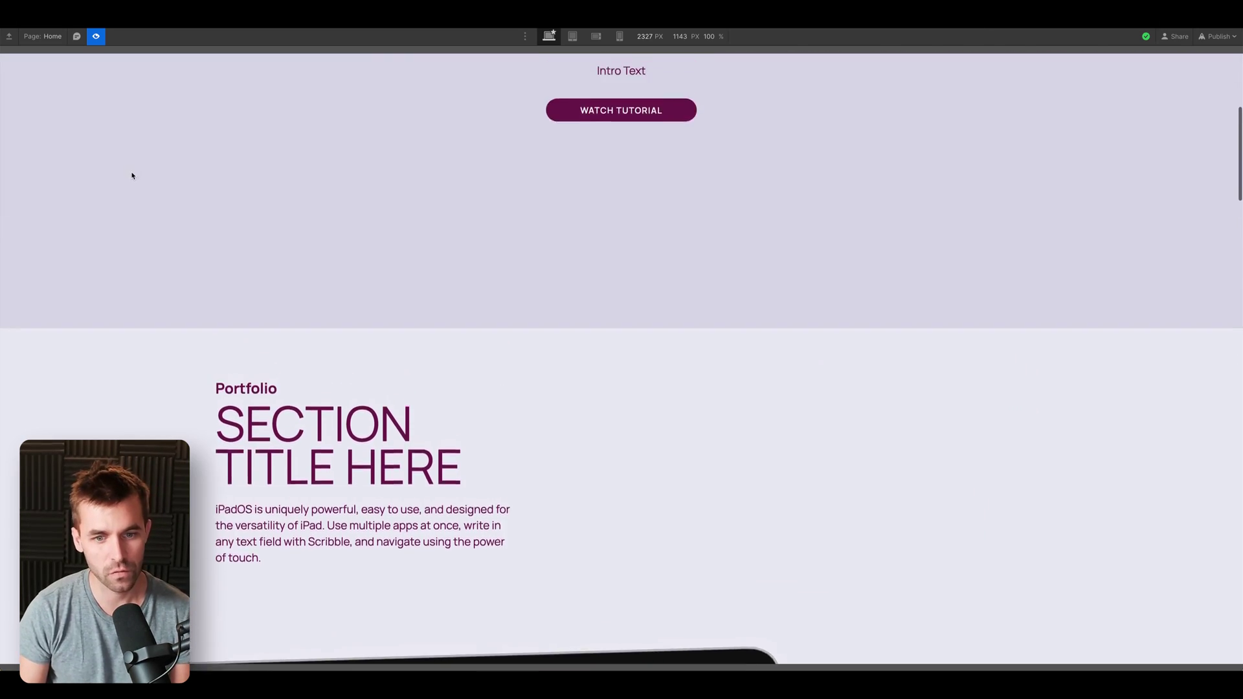
{"action": "scroll", "coordinate": [132, 176], "scroll_direction": "down", "scroll_amount": 4}
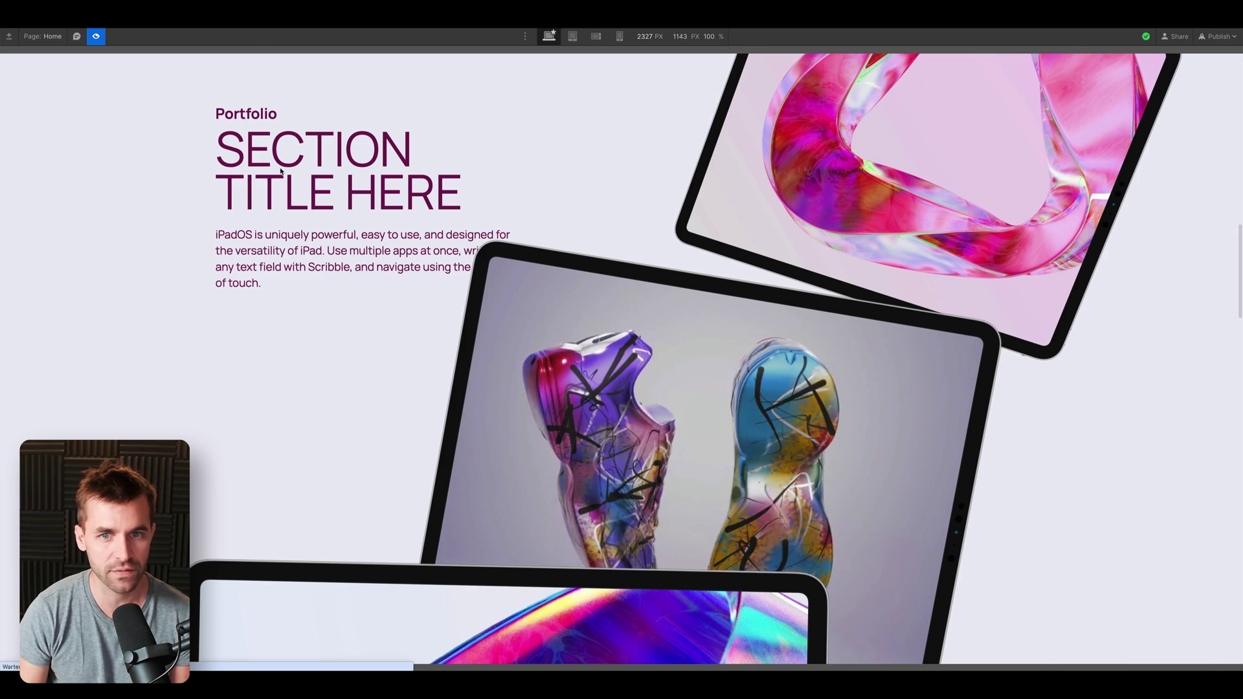
- Leave the full page preview and reopen the first ipad-item's iPad Mockup Scroll Animation for editing
{"action": "key", "text": "ctrl+shift+p"}
{"action": "scroll", "coordinate": [551, 241], "scroll_direction": "up", "scroll_amount": 4}
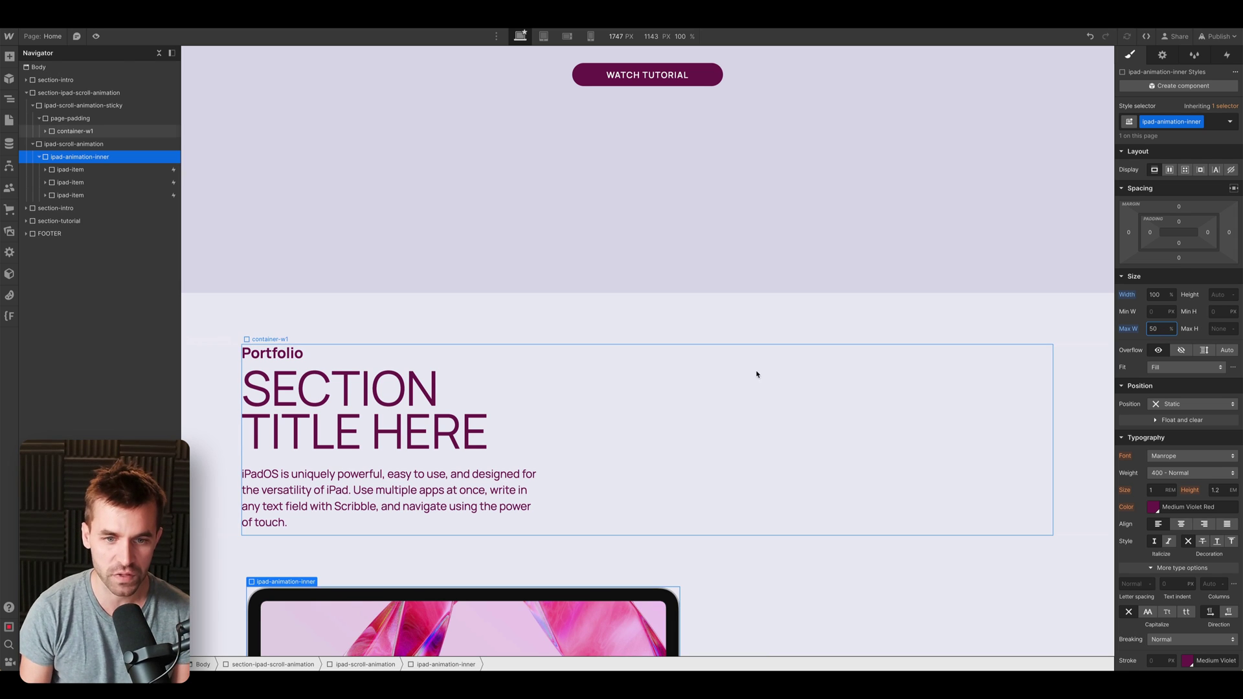
{"action": "scroll", "coordinate": [628, 334], "scroll_direction": "down", "scroll_amount": 4}
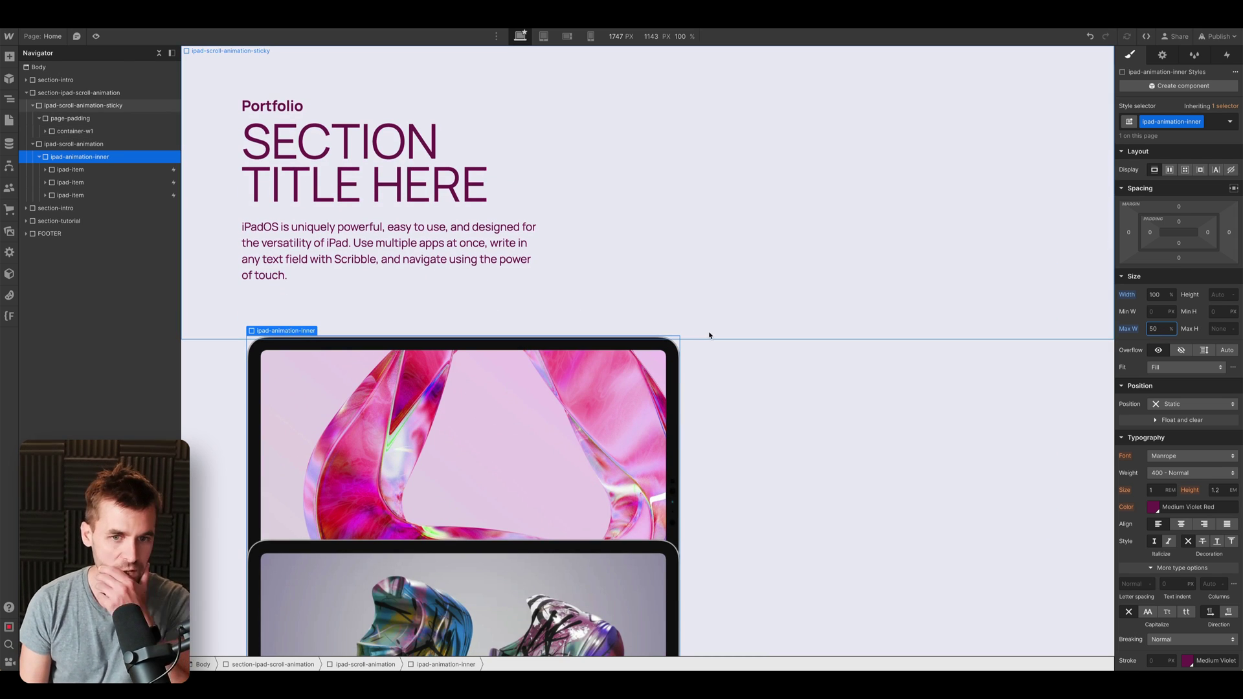
{"action": "left_click", "coordinate": [131, 172]}
{"action": "left_click", "coordinate": [1228, 56]}
{"action": "left_click", "coordinate": [1204, 110]}
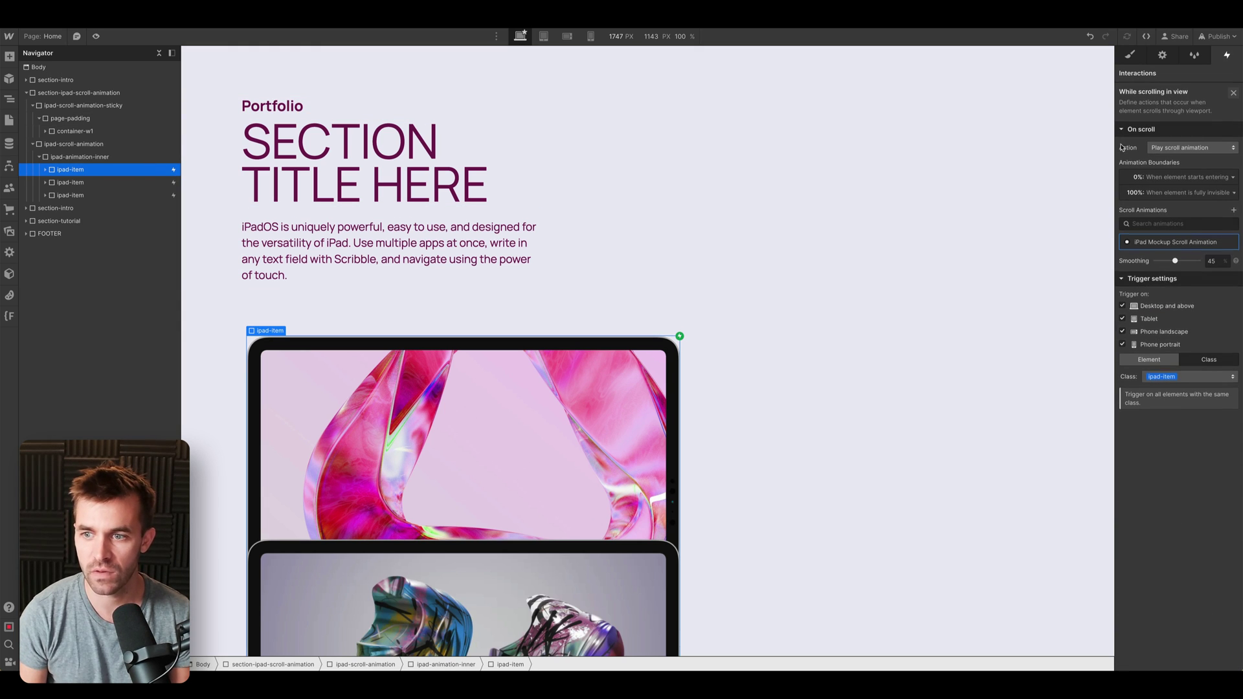
{"action": "left_click", "coordinate": [1166, 242]}
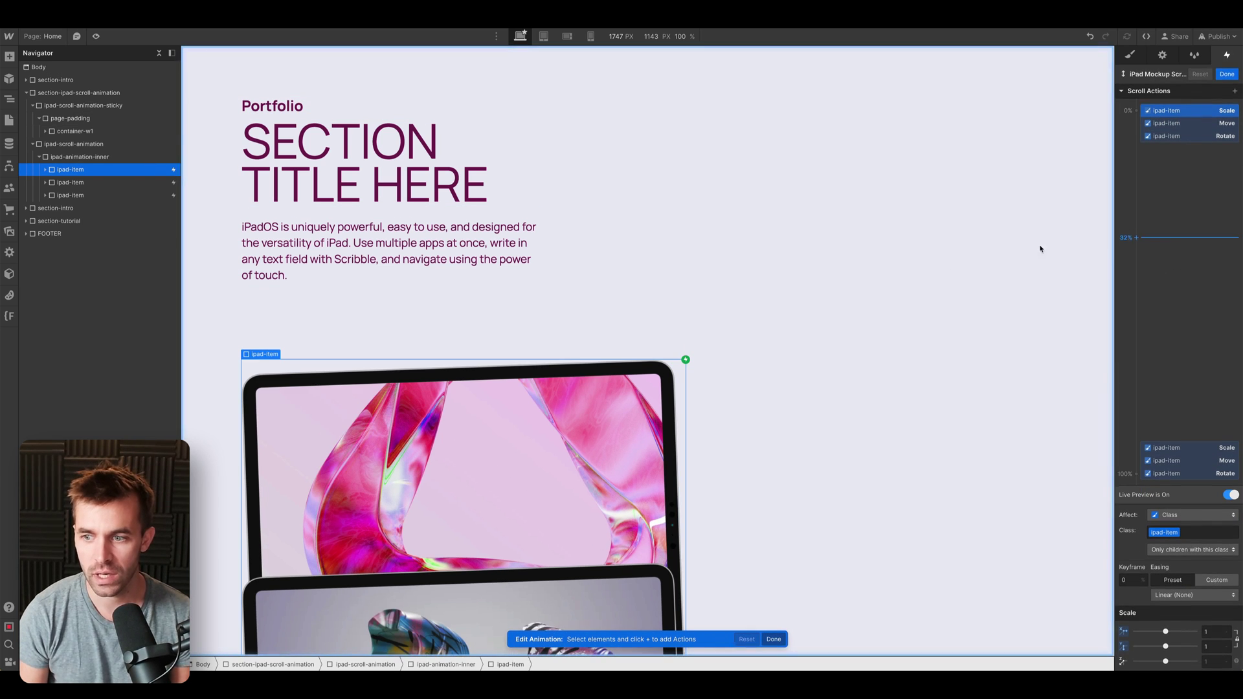
- Preview the full page again and check the size and overlap of the three iPads on scroll, then return to editing
{"action": "left_click", "coordinate": [96, 36]}
{"action": "scroll", "coordinate": [239, 302], "scroll_direction": "up", "scroll_amount": 5}
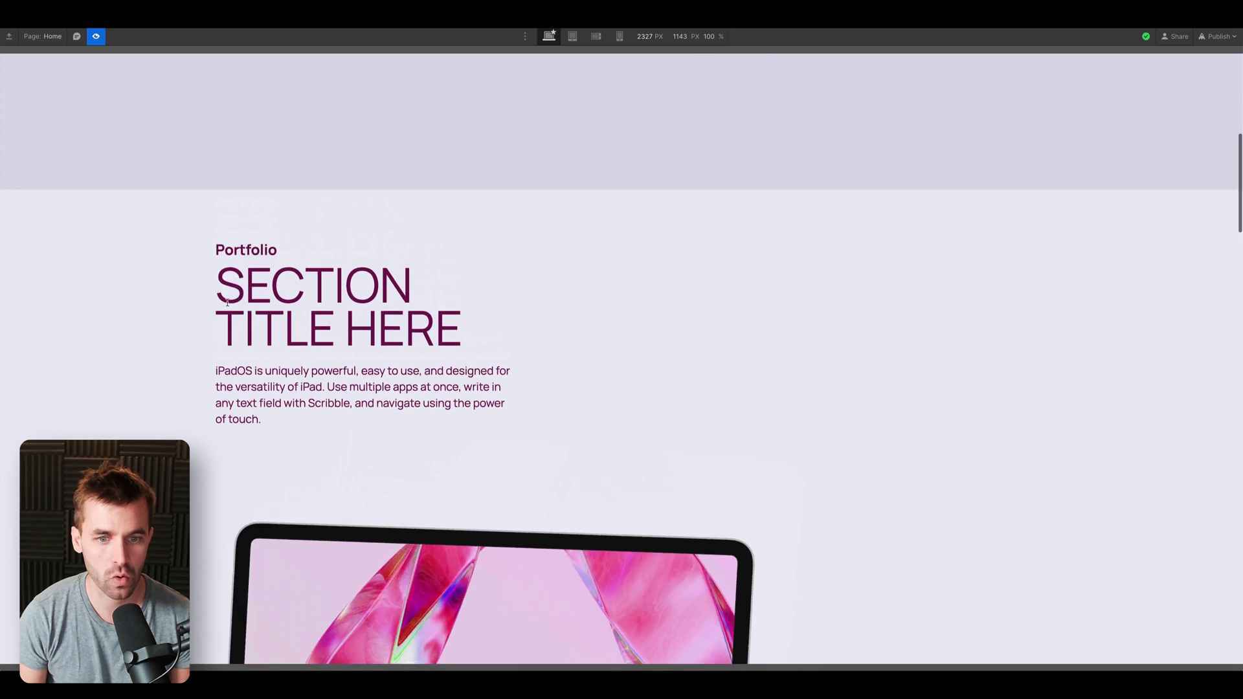
{"action": "scroll", "coordinate": [227, 308], "scroll_direction": "down", "scroll_amount": 4}
{"action": "scroll", "coordinate": [227, 305], "scroll_direction": "down", "scroll_amount": 3}
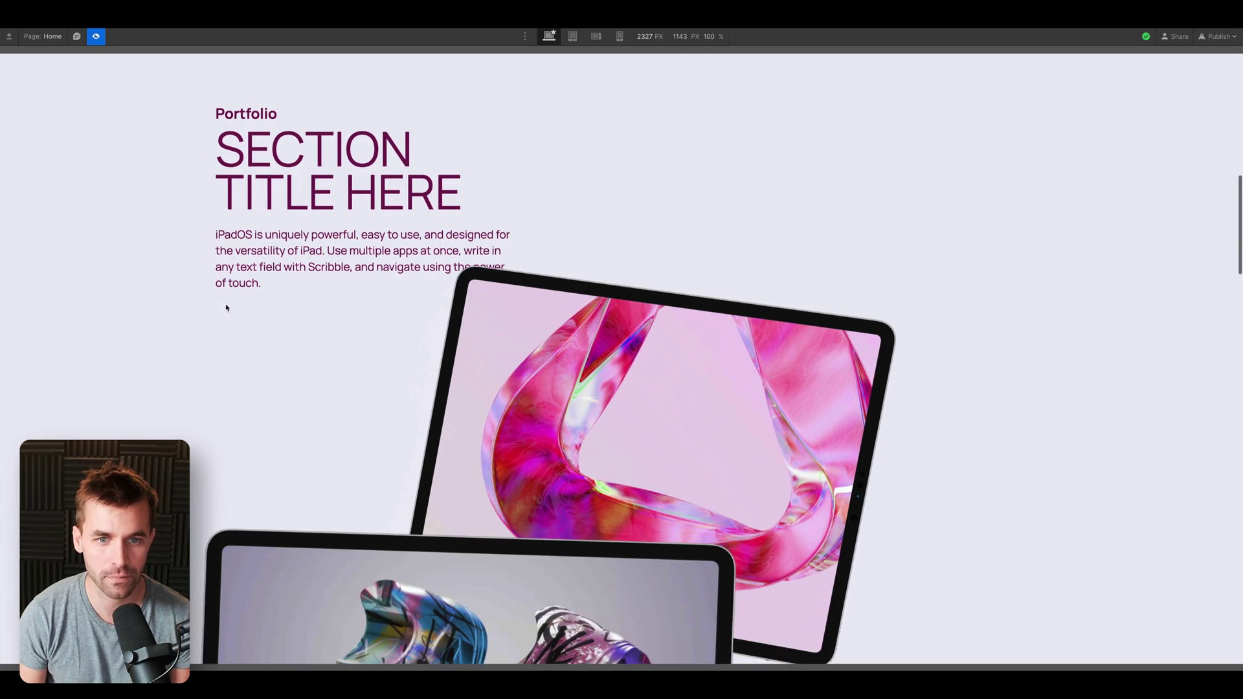
{"action": "scroll", "coordinate": [525, 255], "scroll_direction": "up", "scroll_amount": 2}
{"action": "scroll", "coordinate": [505, 249], "scroll_direction": "down", "scroll_amount": 2}
{"action": "scroll", "coordinate": [488, 243], "scroll_direction": "up", "scroll_amount": 2}
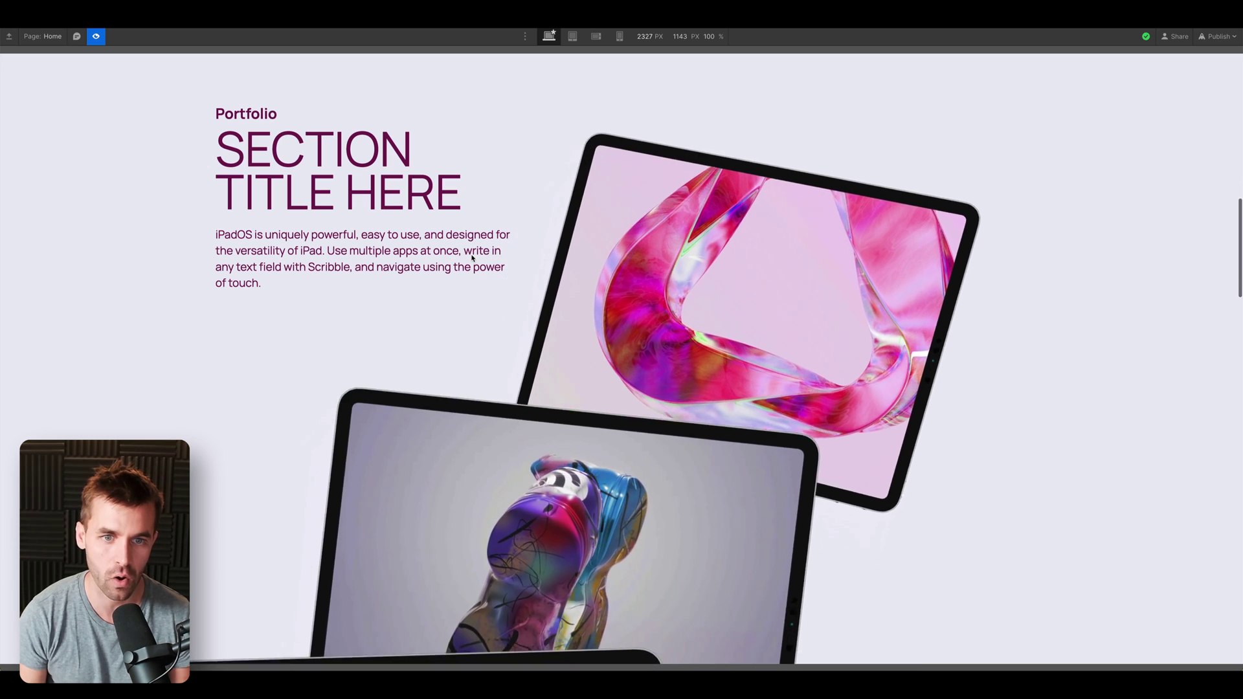
{"action": "scroll", "coordinate": [472, 258], "scroll_direction": "down", "scroll_amount": 4}
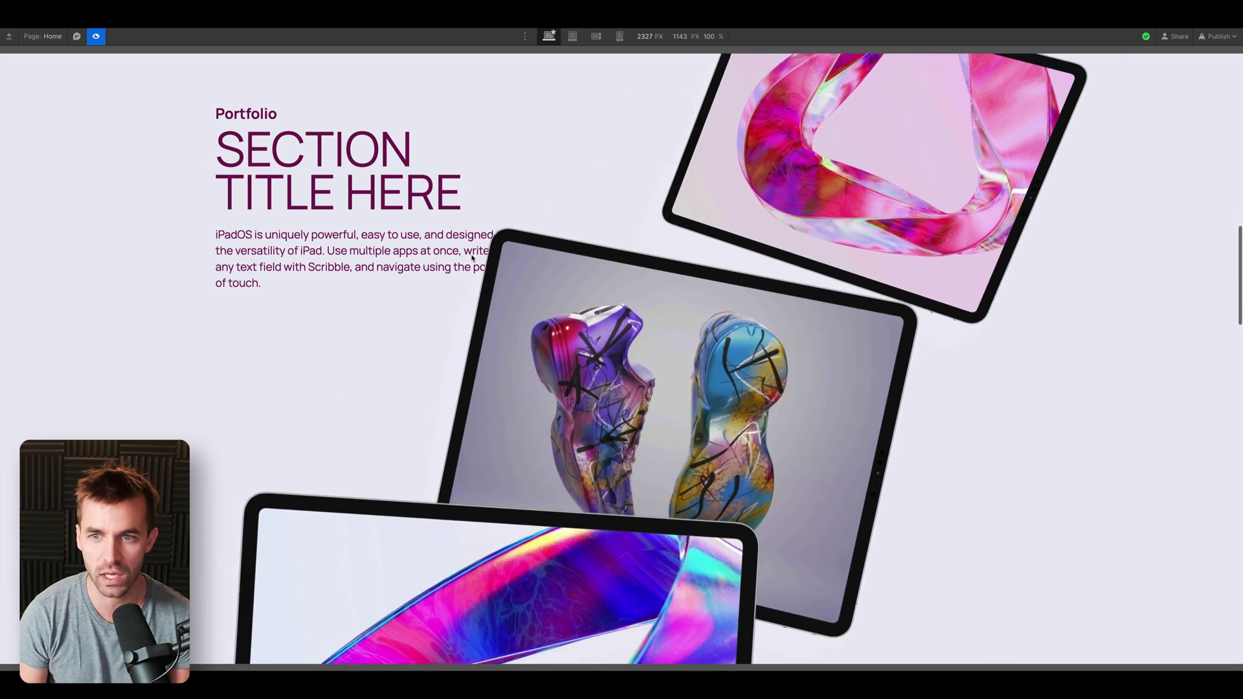
{"action": "scroll", "coordinate": [950, 107], "scroll_direction": "down", "scroll_amount": 4}
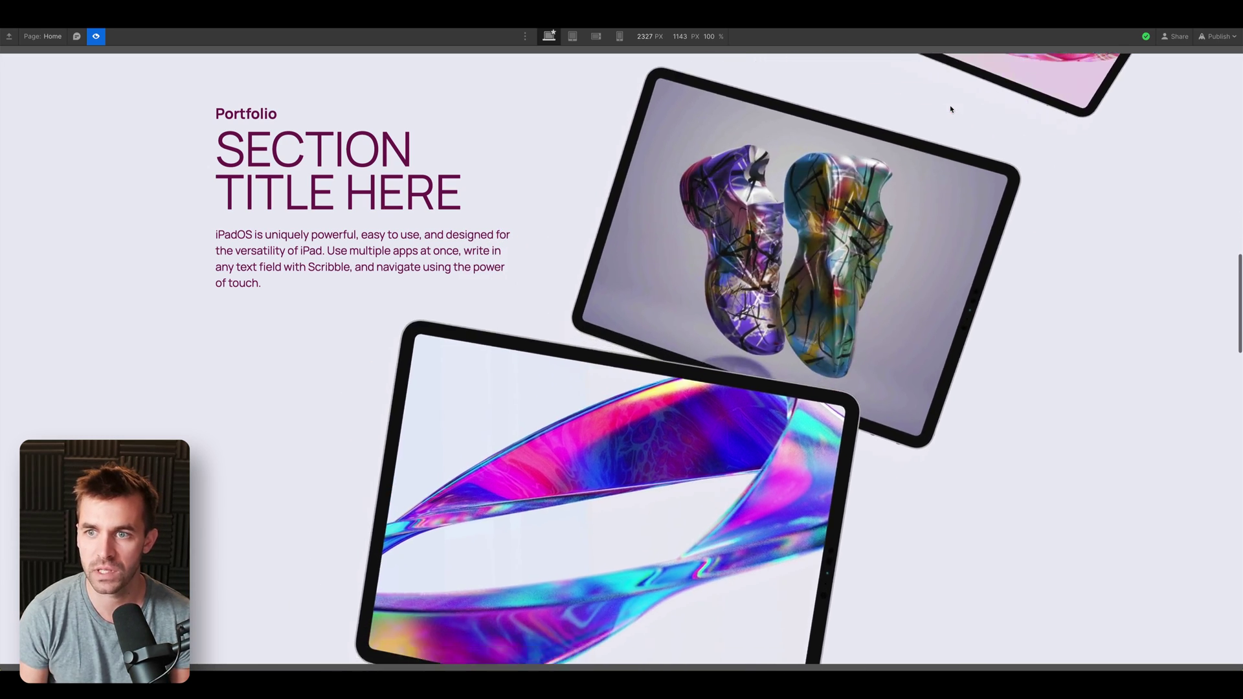
{"action": "scroll", "coordinate": [950, 107], "scroll_direction": "up", "scroll_amount": 3}
{"action": "scroll", "coordinate": [950, 105], "scroll_direction": "up", "scroll_amount": 2}
{"action": "key", "text": "super+shift+p"}
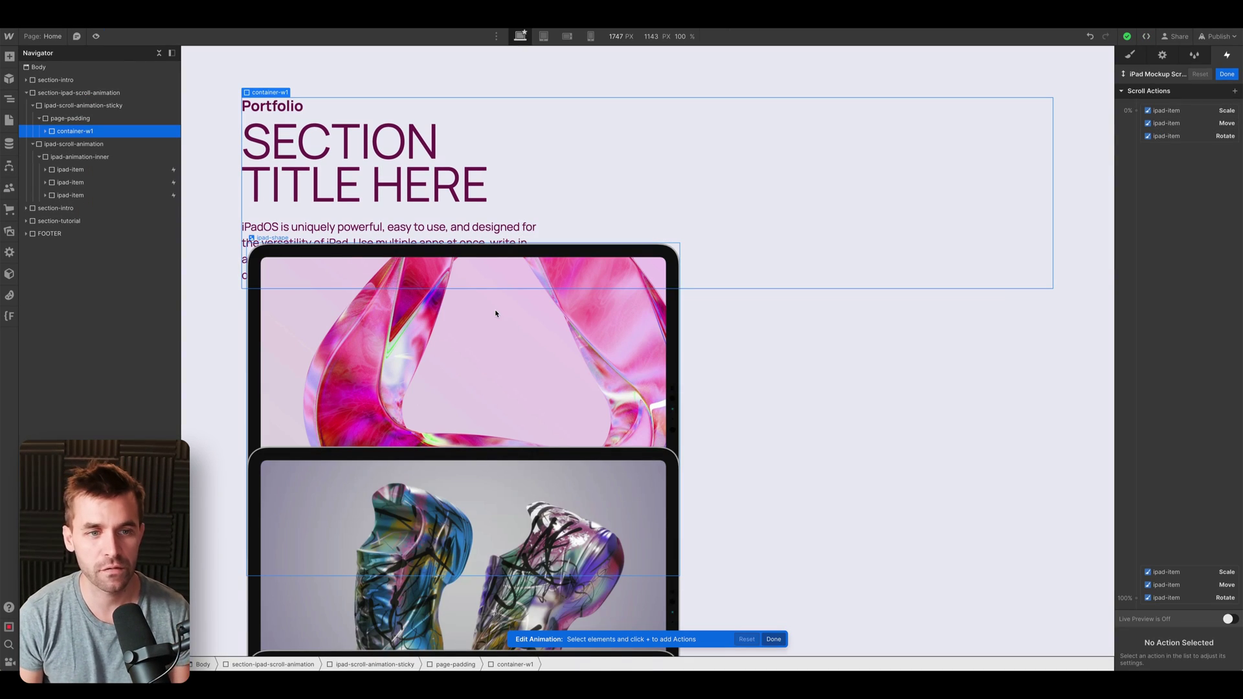
- Select the ipad-landscape-screen image inside the first iPad and review the tablet animation on the reference iPad Air page
{"action": "left_click", "coordinate": [482, 317]}
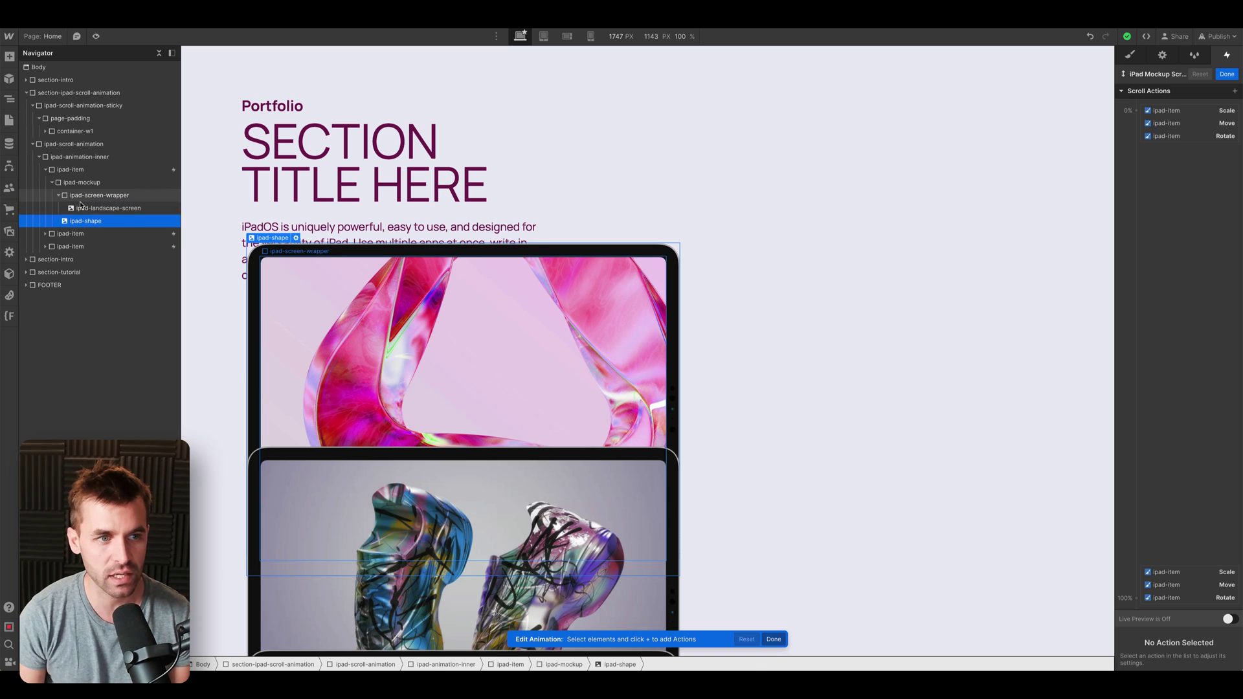
{"action": "left_click", "coordinate": [80, 207]}
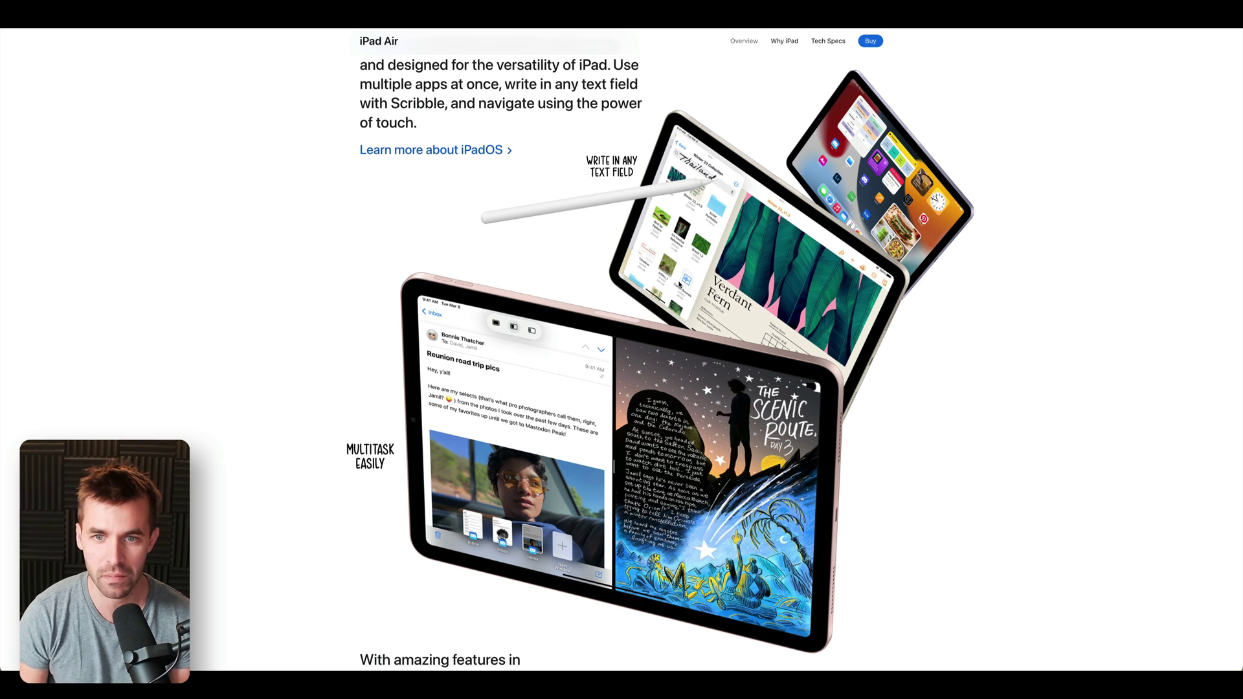
{"action": "scroll", "coordinate": [560, 389], "scroll_direction": "up", "scroll_amount": 2}
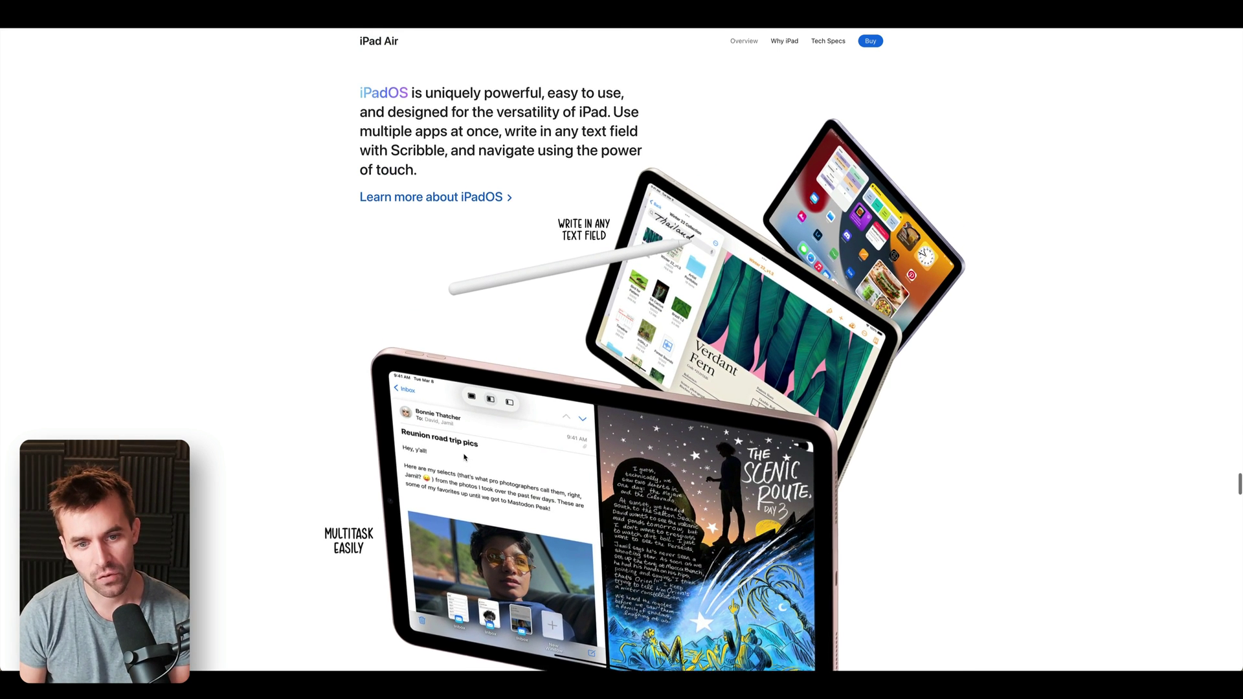
{"action": "scroll", "coordinate": [458, 430], "scroll_direction": "down", "scroll_amount": 2}
{"action": "scroll", "coordinate": [458, 430], "scroll_direction": "up", "scroll_amount": 2}
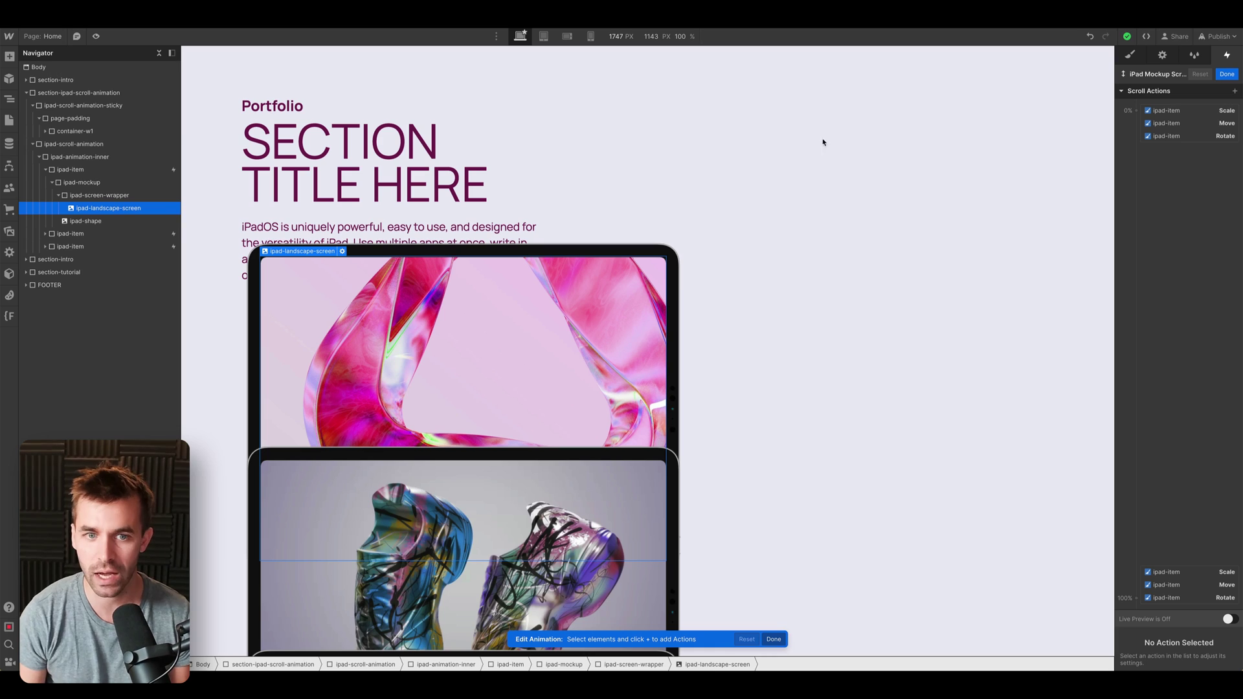
- Add Scale actions for the ipad-landscape-screen class to the scroll animation, set to 1.2 at 0% and 1 at 40%
{"action": "scroll", "coordinate": [463, 358], "scroll_direction": "down", "scroll_amount": 2}
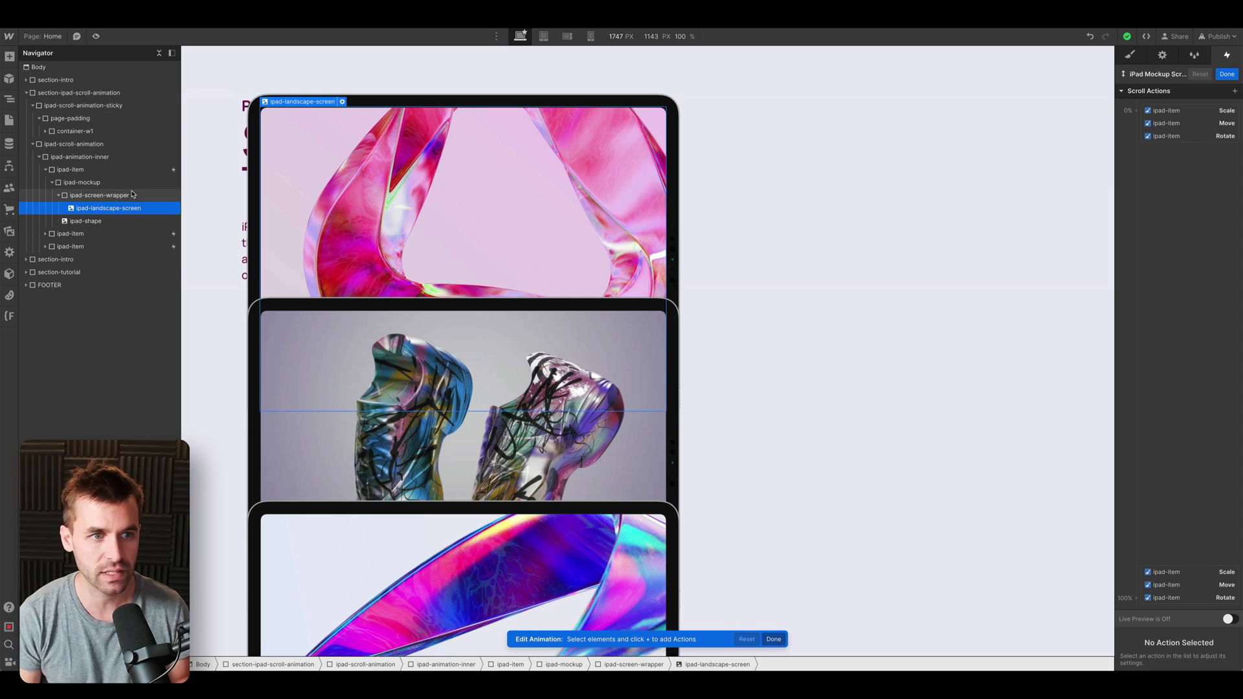
{"action": "left_click", "coordinate": [1136, 111]}
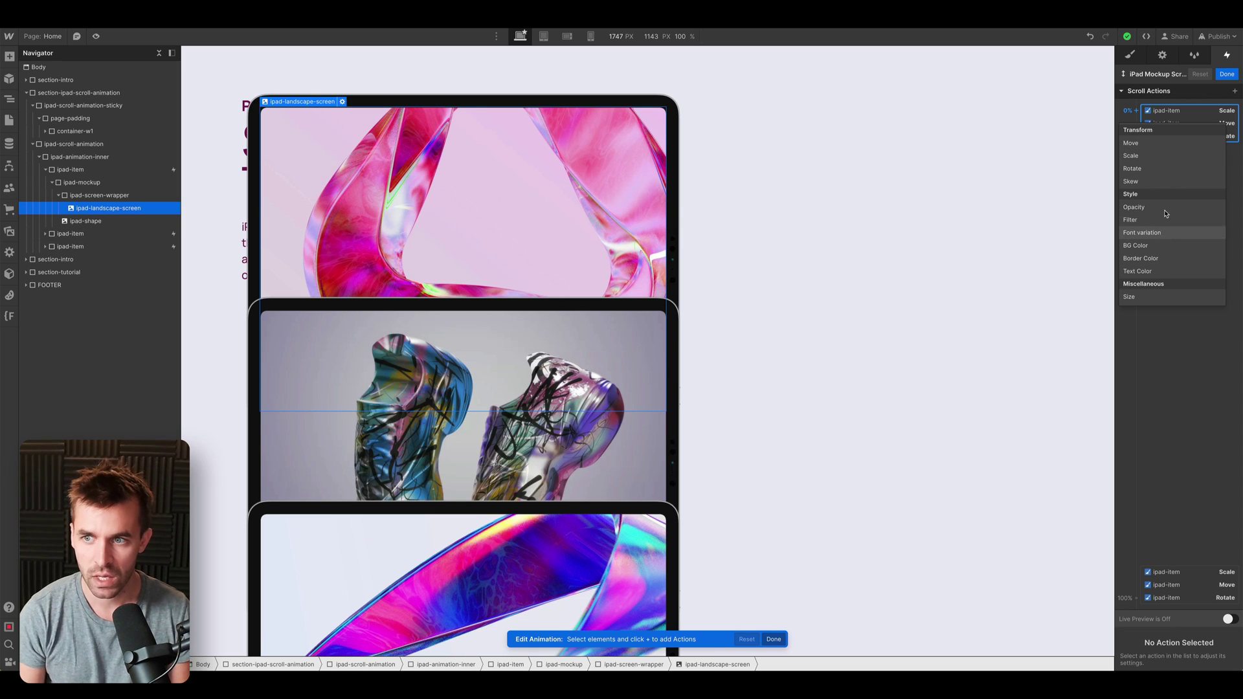
{"action": "left_click", "coordinate": [1152, 158]}
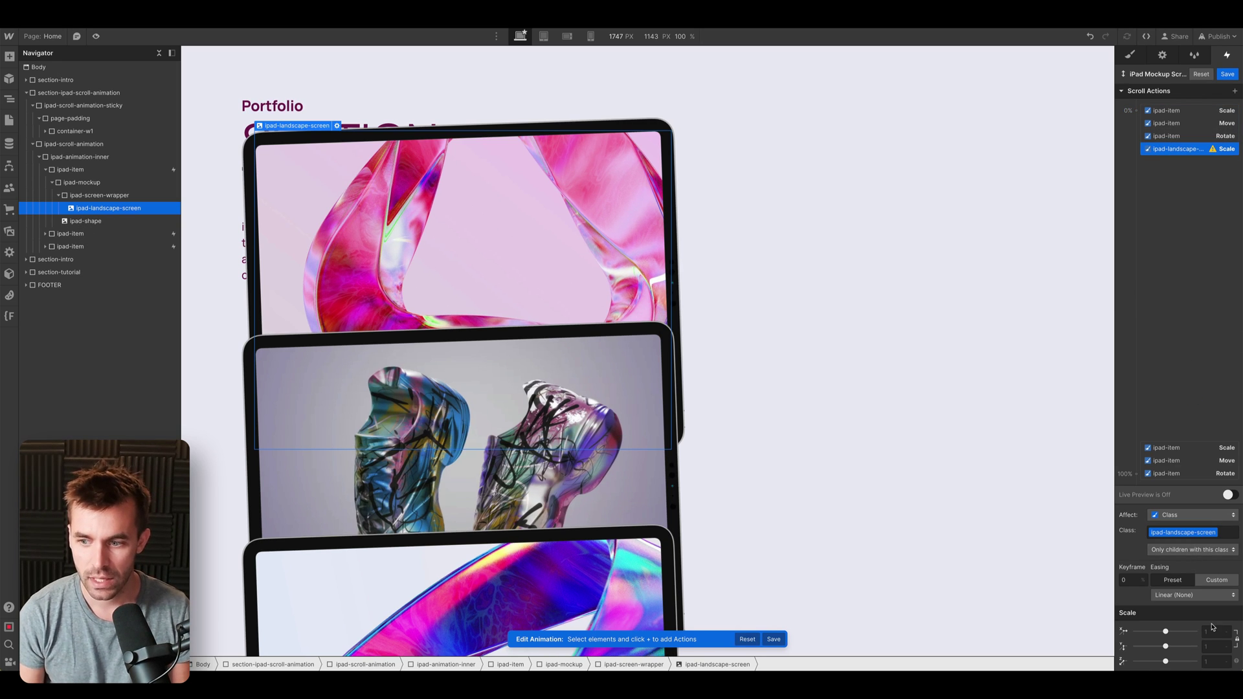
{"action": "type", "text": ".2"}
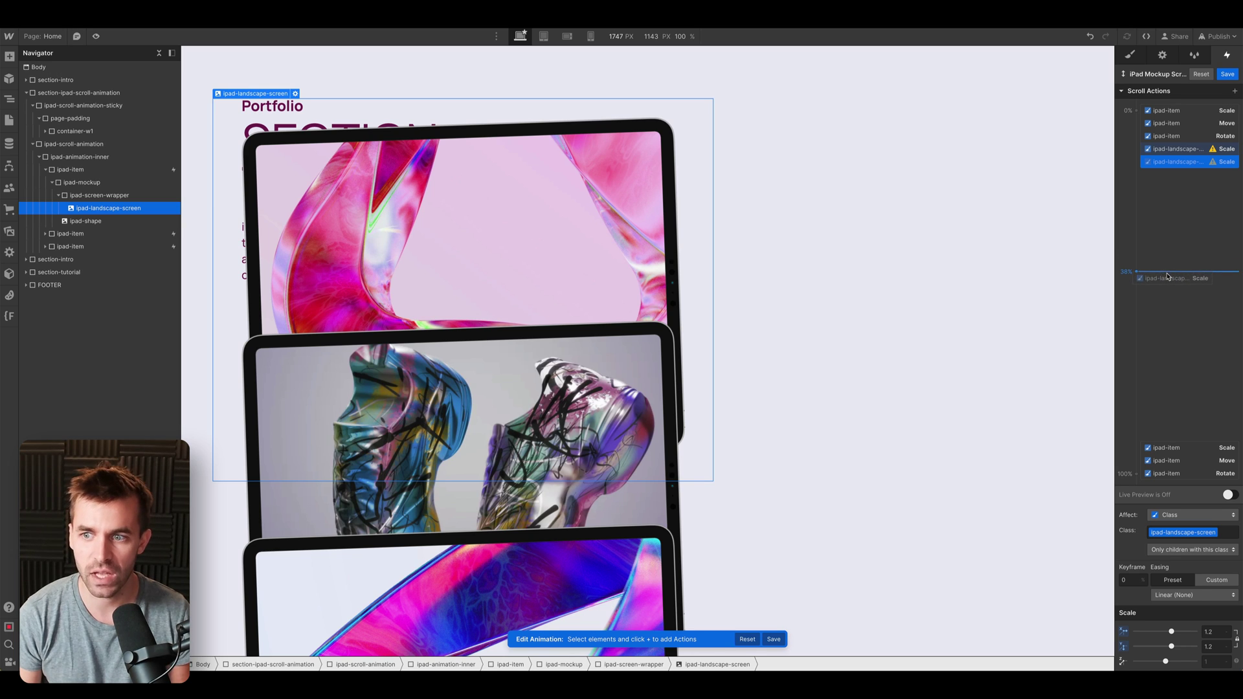
{"action": "left_click_drag", "start_coordinate": [1167, 279], "coordinate": [1169, 279]}
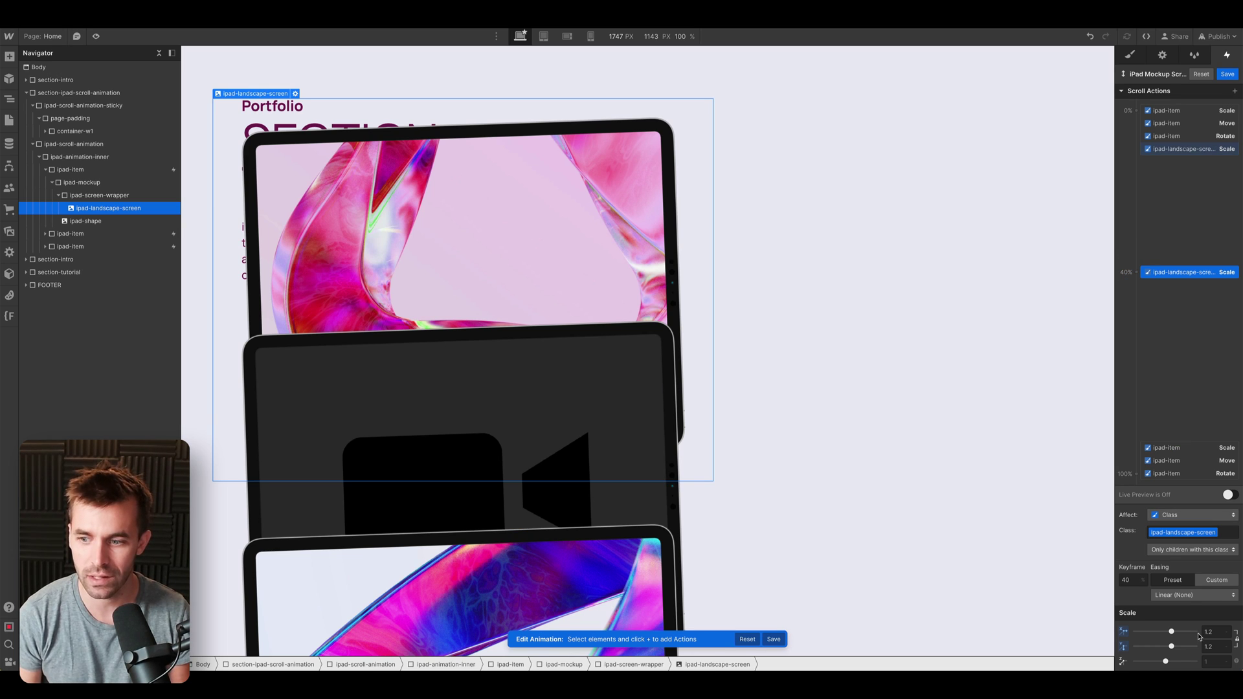
{"action": "type", "text": "1"}
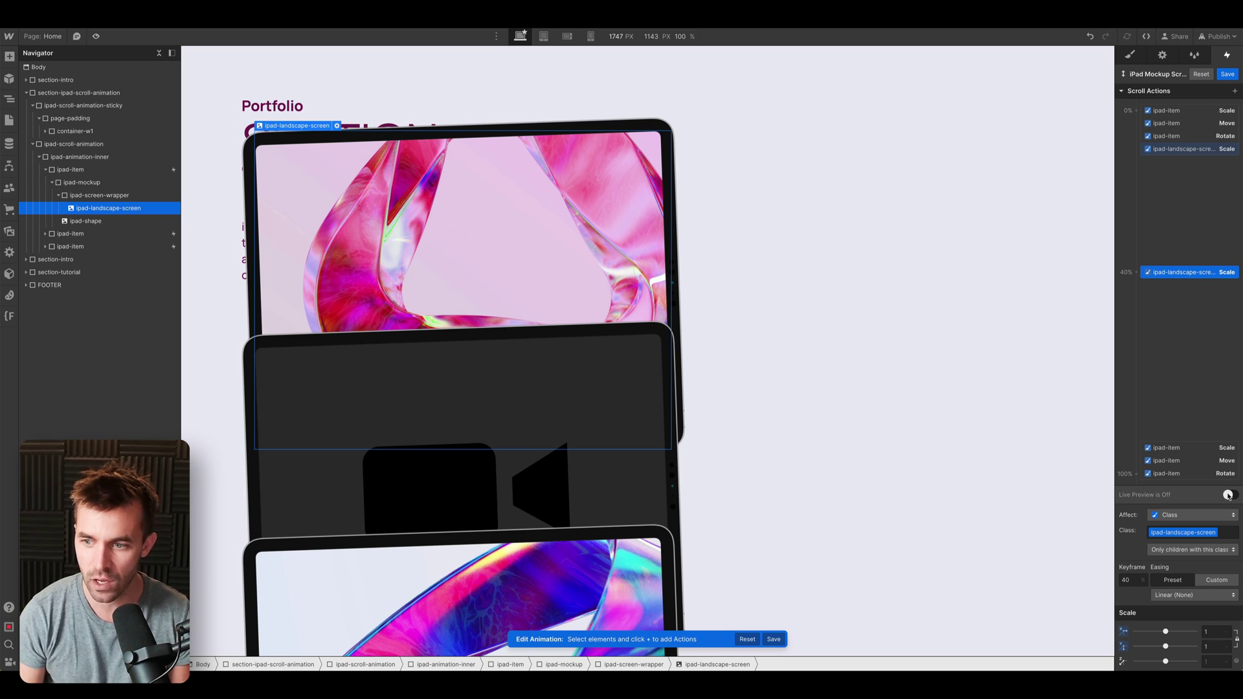
- Turn on the live preview, switch to the full page preview and check how the screen images zoom inside the iPads on scroll
{"action": "left_click", "coordinate": [1228, 496]}
{"action": "scroll", "coordinate": [923, 453], "scroll_direction": "up", "scroll_amount": 6}
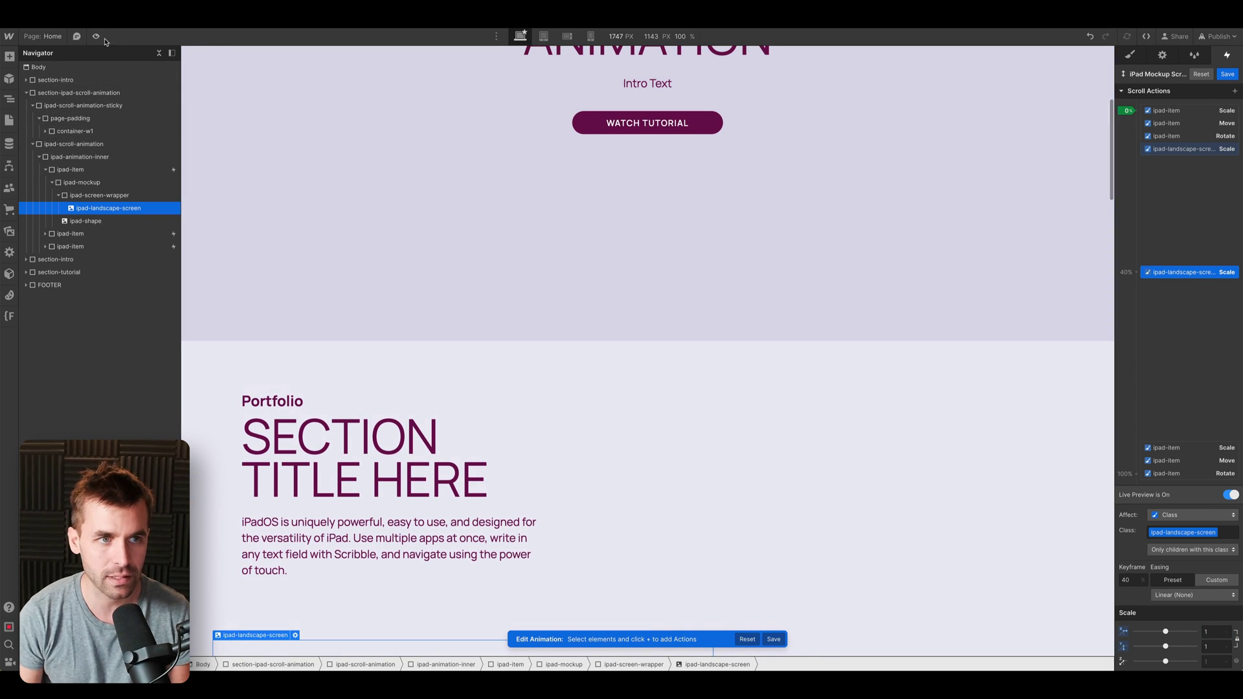
{"action": "left_click", "coordinate": [96, 36]}
{"action": "scroll", "coordinate": [317, 376], "scroll_direction": "down", "scroll_amount": 3}
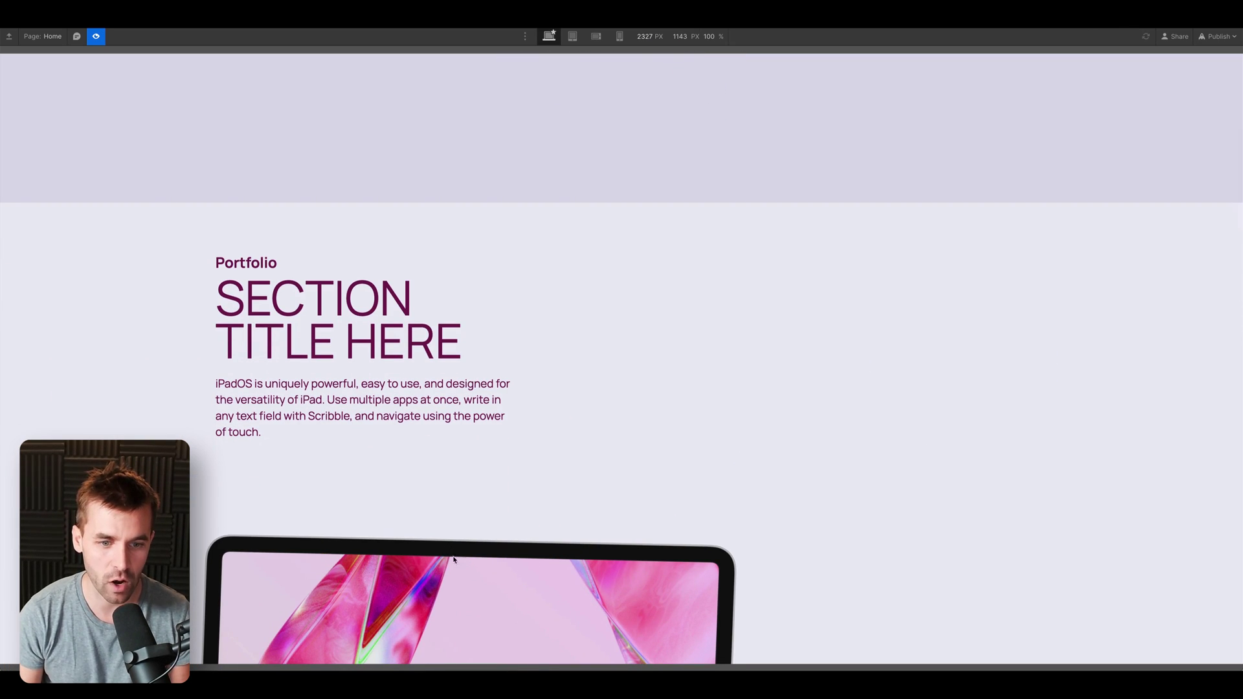
{"action": "scroll", "coordinate": [439, 539], "scroll_direction": "down", "scroll_amount": 3}
{"action": "scroll", "coordinate": [455, 490], "scroll_direction": "up", "scroll_amount": 2}
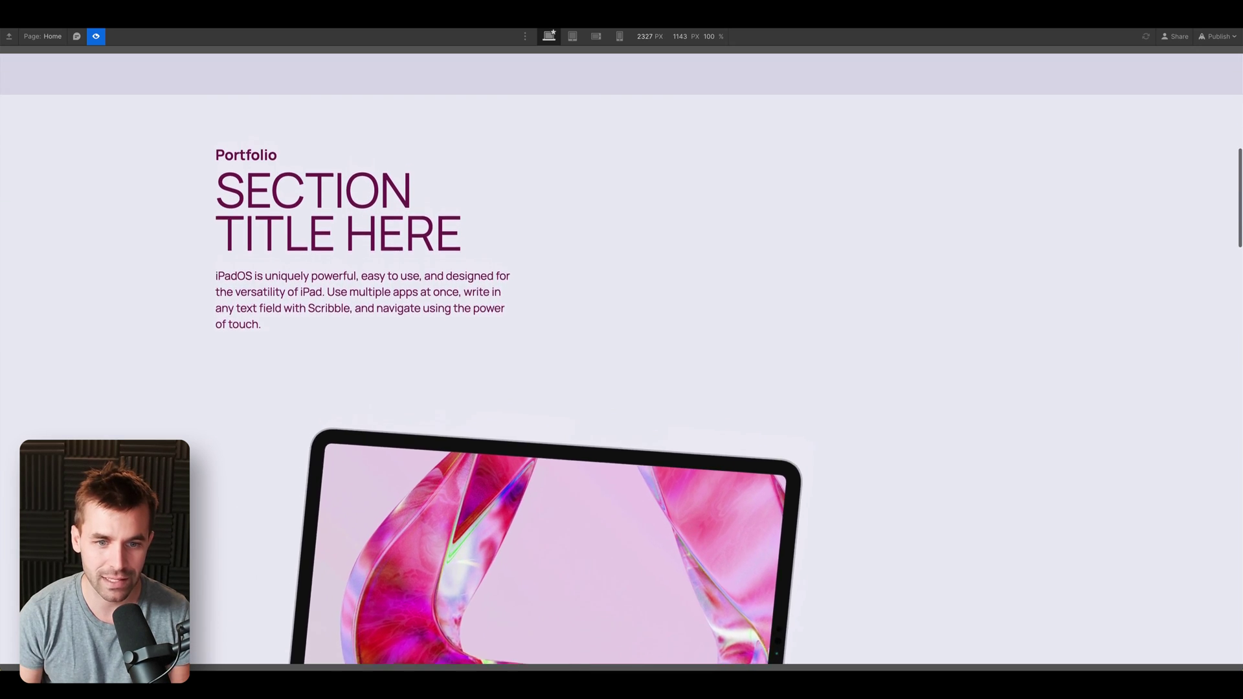
{"action": "scroll", "coordinate": [286, 528], "scroll_direction": "up", "scroll_amount": 2}
{"action": "scroll", "coordinate": [287, 526], "scroll_direction": "down", "scroll_amount": 4}
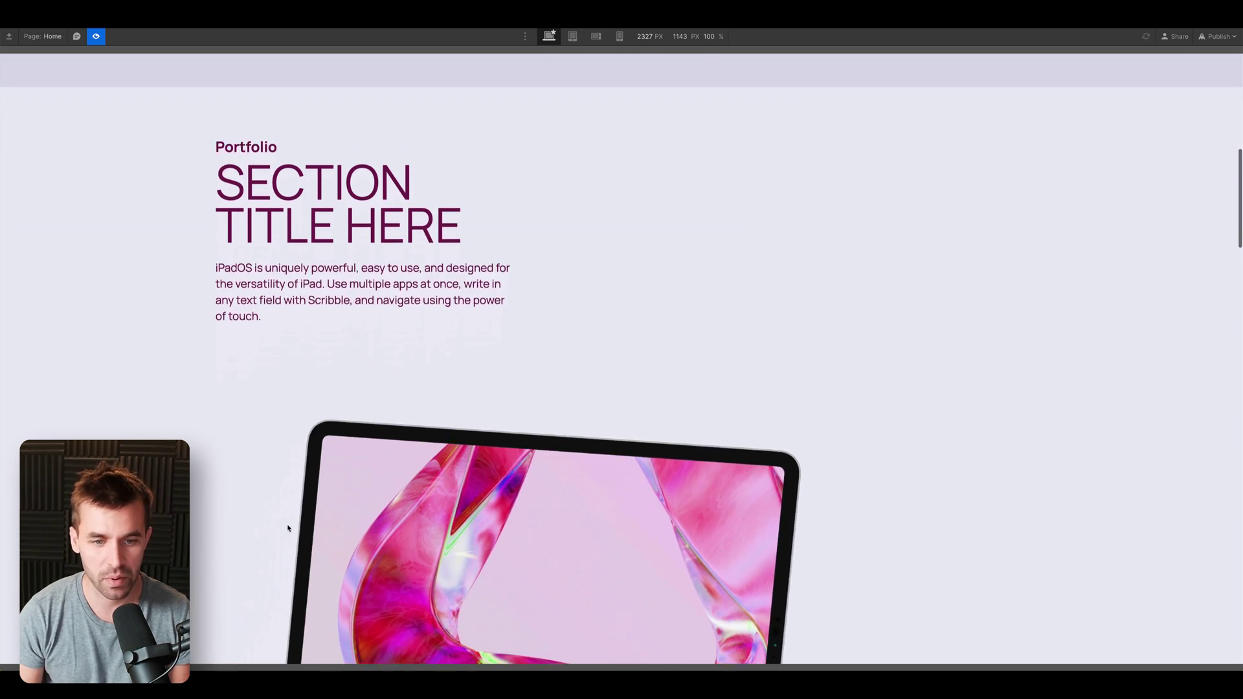
{"action": "scroll", "coordinate": [287, 523], "scroll_direction": "up", "scroll_amount": 3}
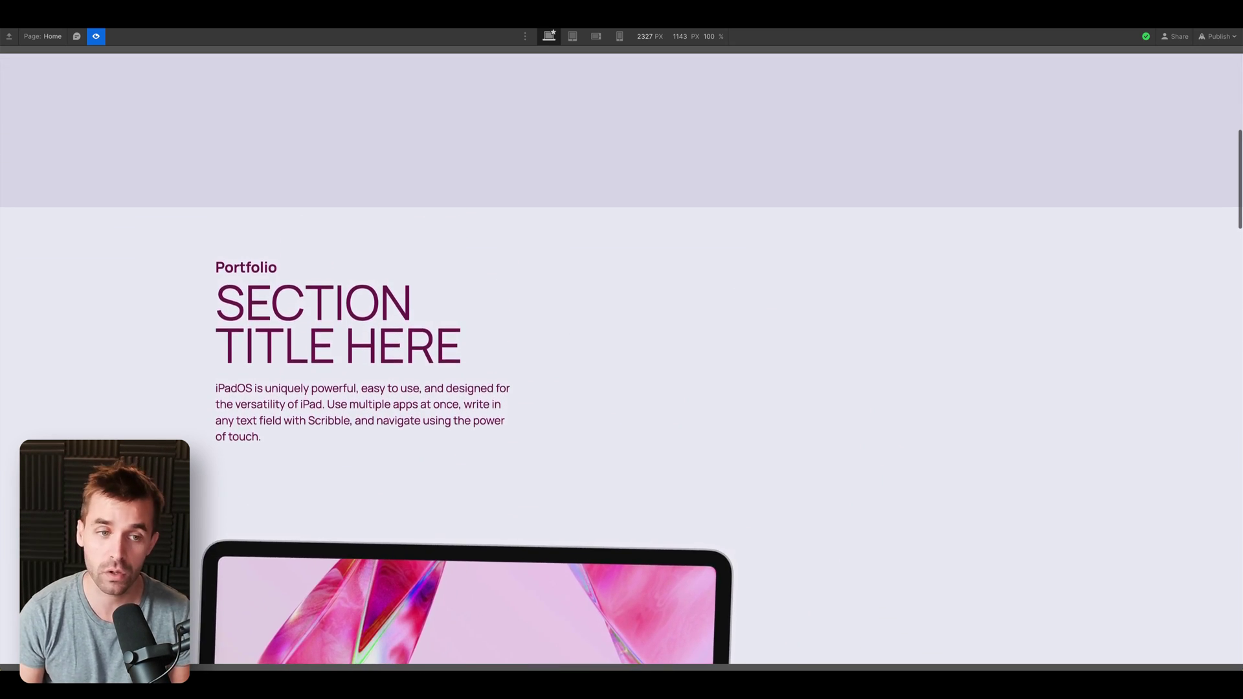
{"action": "scroll", "coordinate": [288, 523], "scroll_direction": "down", "scroll_amount": 3}
{"action": "scroll", "coordinate": [287, 522], "scroll_direction": "down", "scroll_amount": 5}
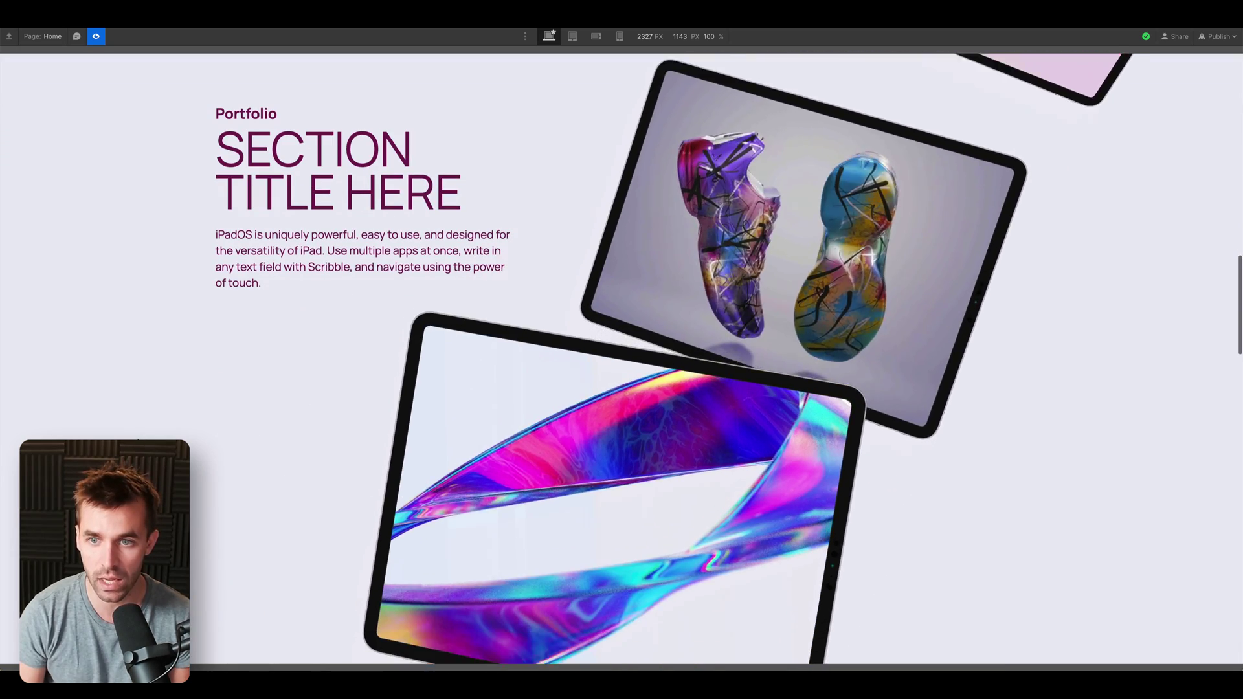
{"action": "scroll", "coordinate": [288, 523], "scroll_direction": "up", "scroll_amount": 8}
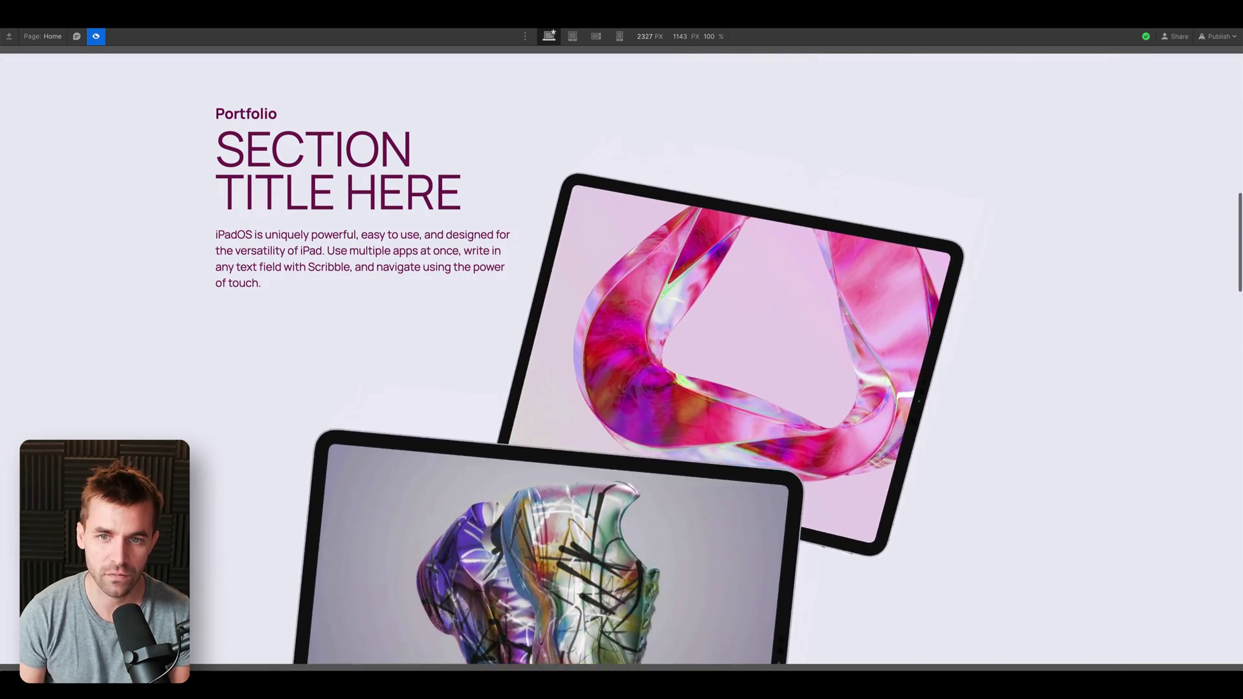
{"action": "scroll", "coordinate": [622, 360], "scroll_direction": "down", "scroll_amount": 8}
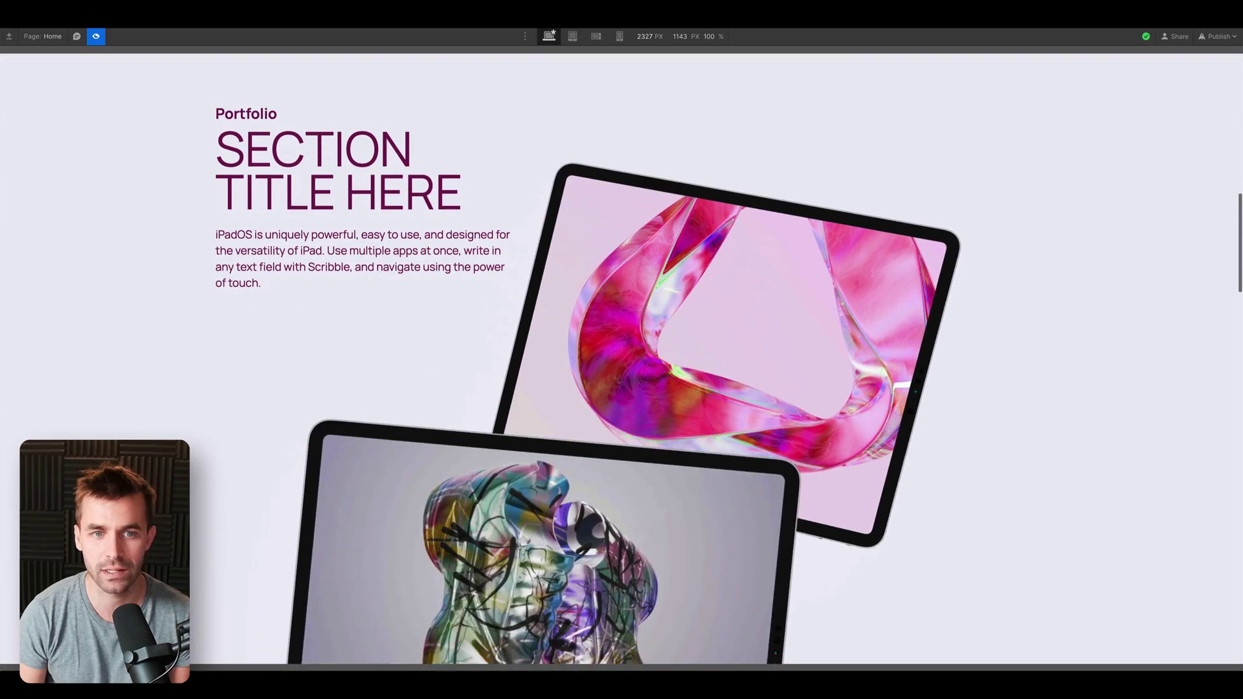
{"action": "scroll", "coordinate": [622, 360], "scroll_direction": "down", "scroll_amount": 10}
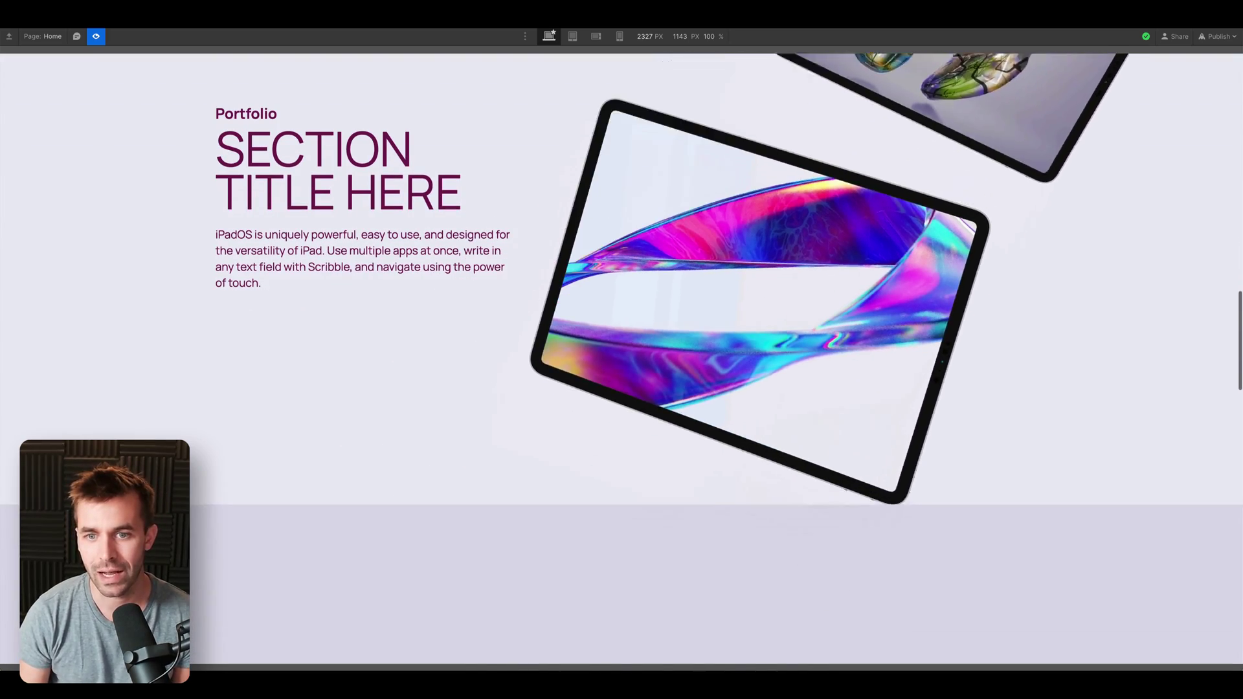
{"action": "scroll", "coordinate": [622, 360], "scroll_direction": "up", "scroll_amount": 5}
{"action": "scroll", "coordinate": [622, 359], "scroll_direction": "up", "scroll_amount": 5}
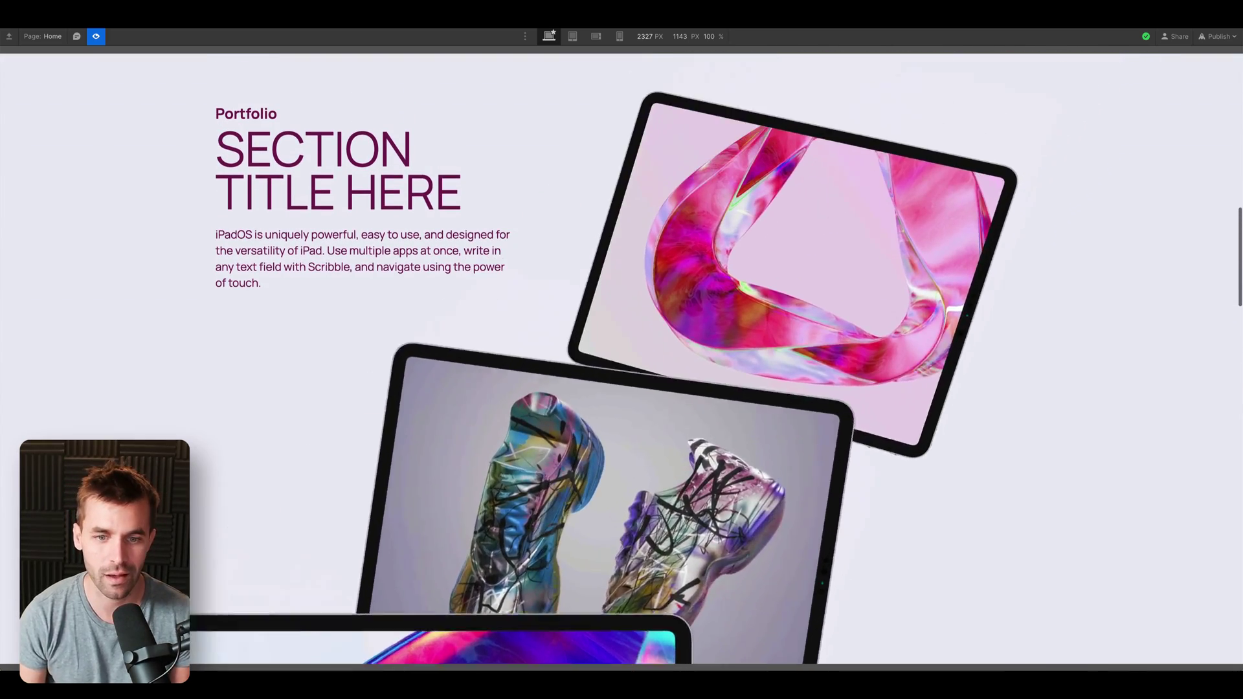
{"action": "scroll", "coordinate": [458, 414], "scroll_direction": "up", "scroll_amount": 3}
{"action": "scroll", "coordinate": [458, 413], "scroll_direction": "down", "scroll_amount": 8}
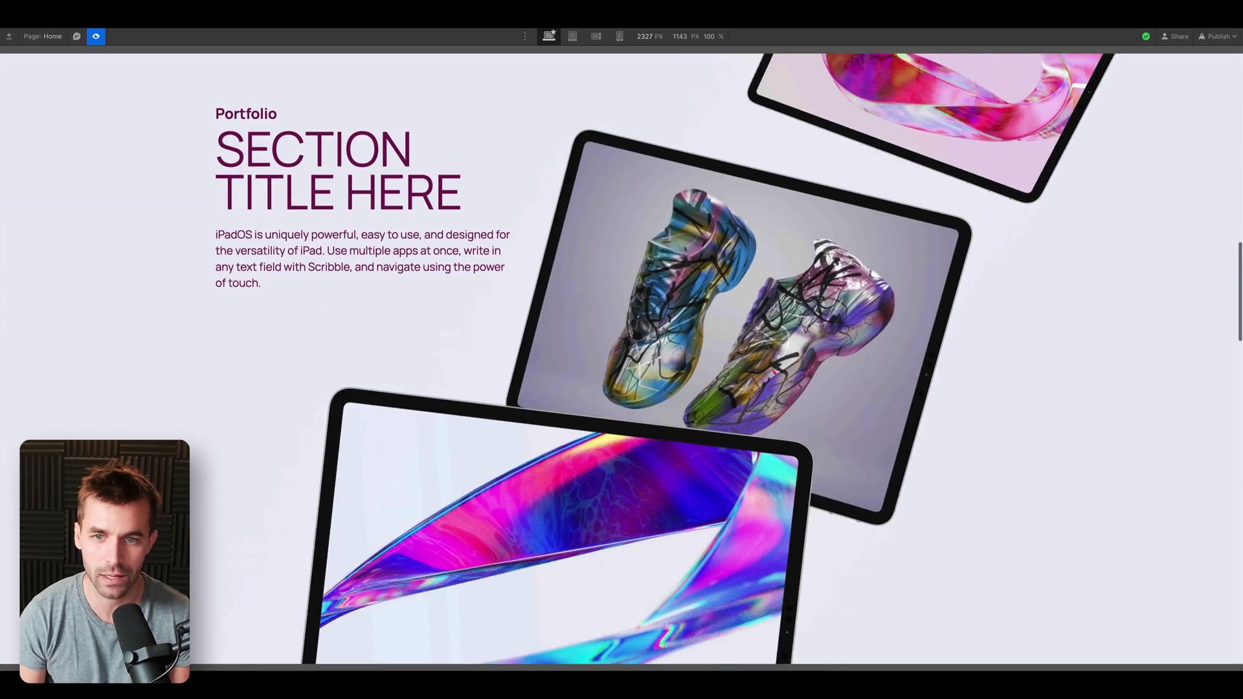
{"action": "scroll", "coordinate": [719, 531], "scroll_direction": "down", "scroll_amount": 4}
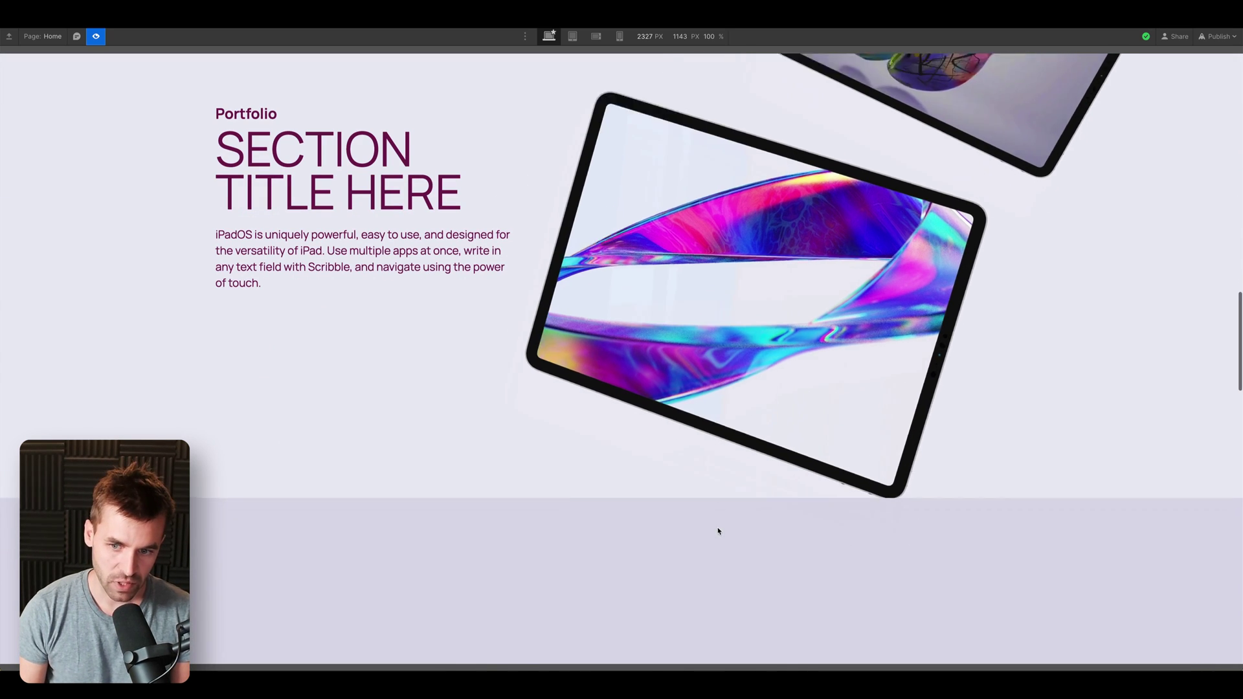
- Check the spacing around the last iPad at the end of the scroll section in the preview, then return to editing
{"action": "scroll", "coordinate": [891, 430], "scroll_direction": "up", "scroll_amount": 4}
{"action": "scroll", "coordinate": [884, 518], "scroll_direction": "up", "scroll_amount": 3}
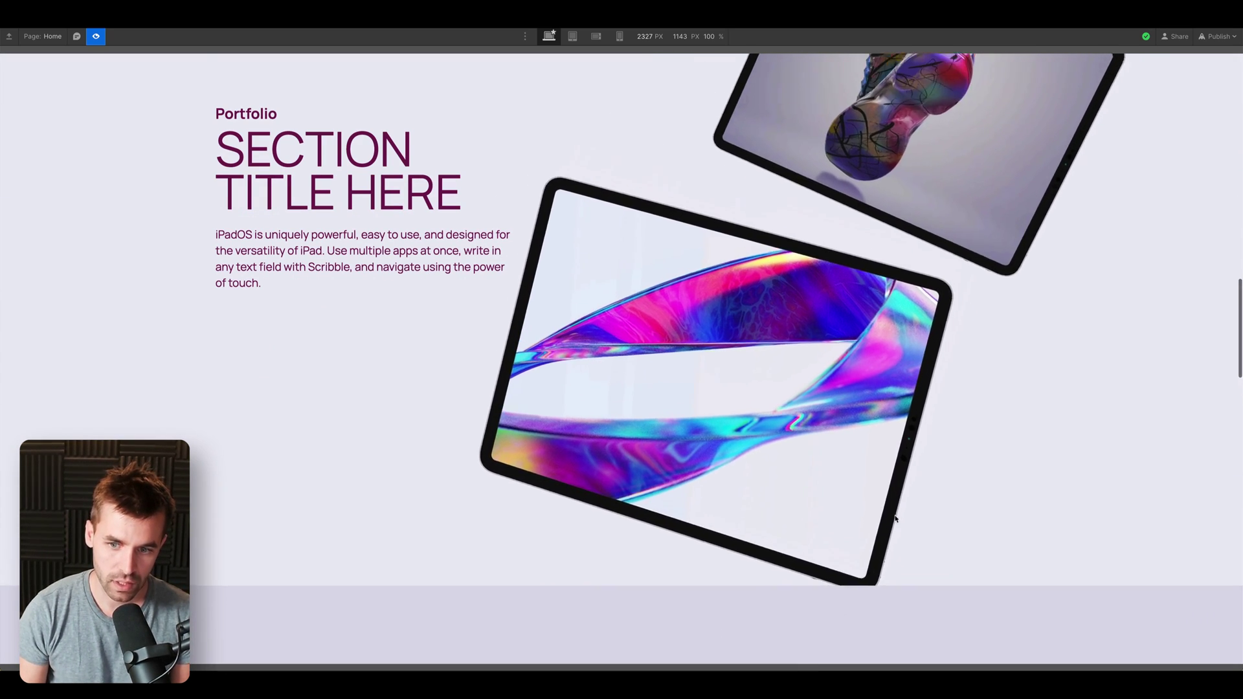
{"action": "left_click", "coordinate": [95, 36]}
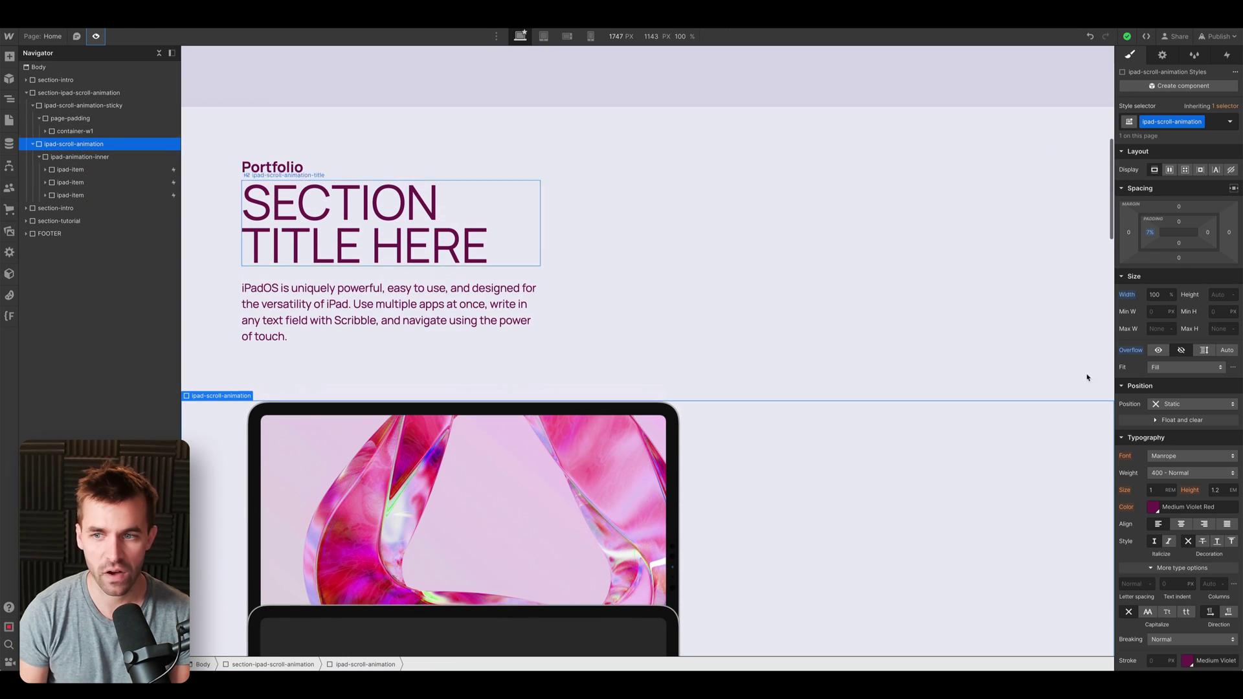
- Preview the full page again and check how the first iPads enter the section on scroll, then return to editing
{"action": "left_click", "coordinate": [1180, 221]}
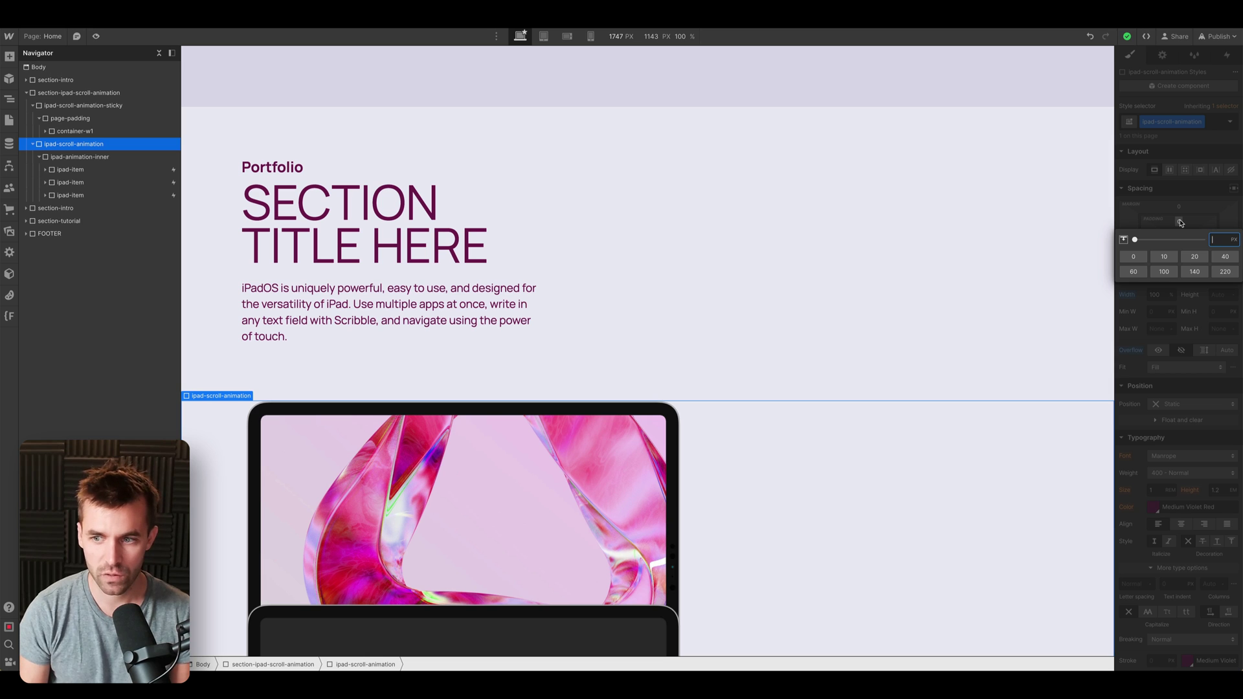
{"action": "key", "text": "Escape"}
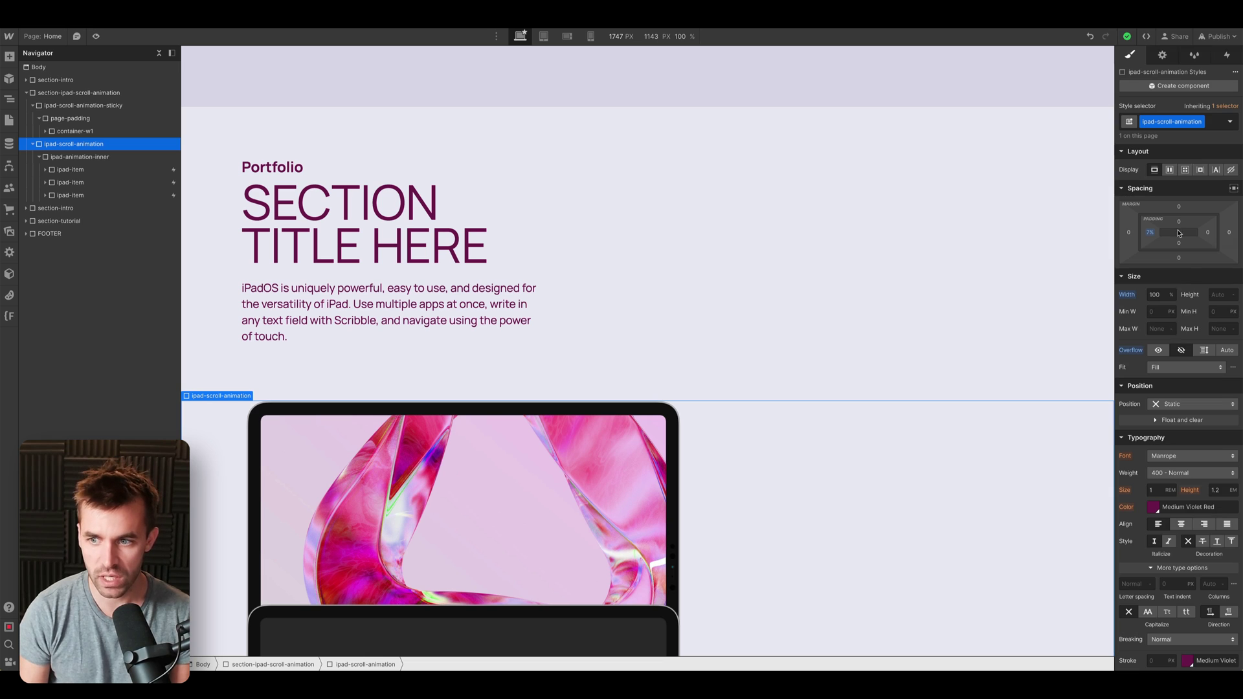
{"action": "left_click", "coordinate": [96, 36]}
{"action": "scroll", "coordinate": [619, 111], "scroll_direction": "down", "scroll_amount": 5}
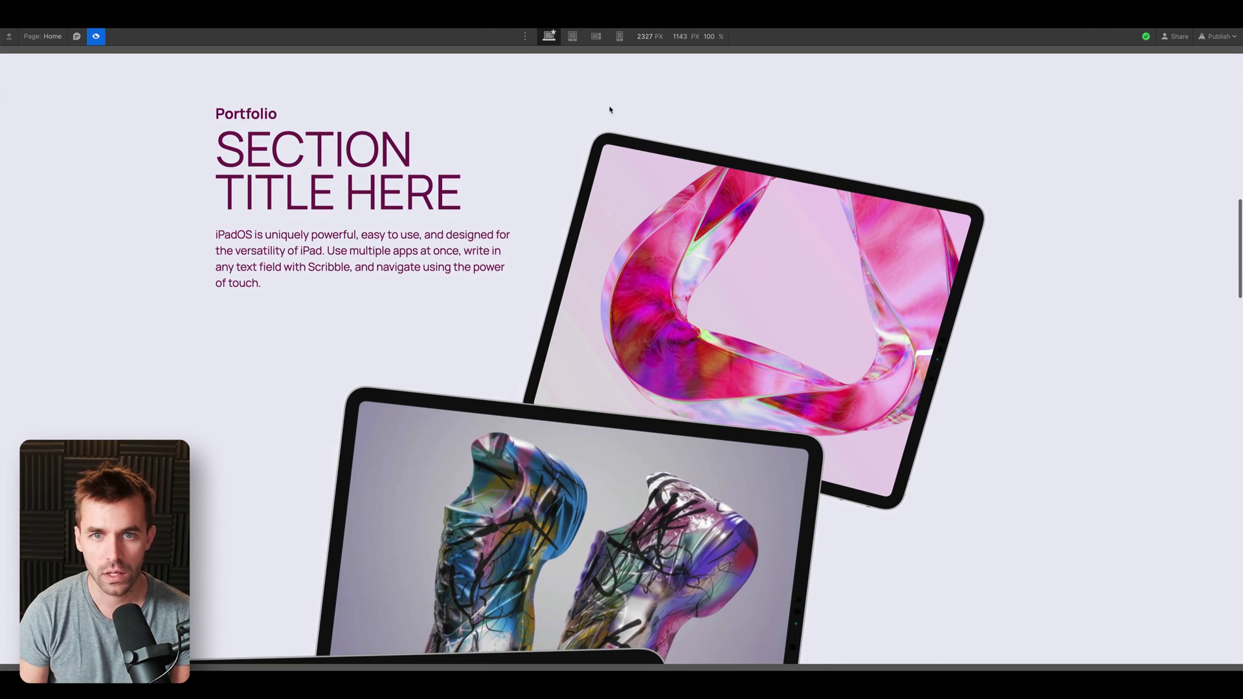
{"action": "scroll", "coordinate": [620, 112], "scroll_direction": "down", "scroll_amount": 2}
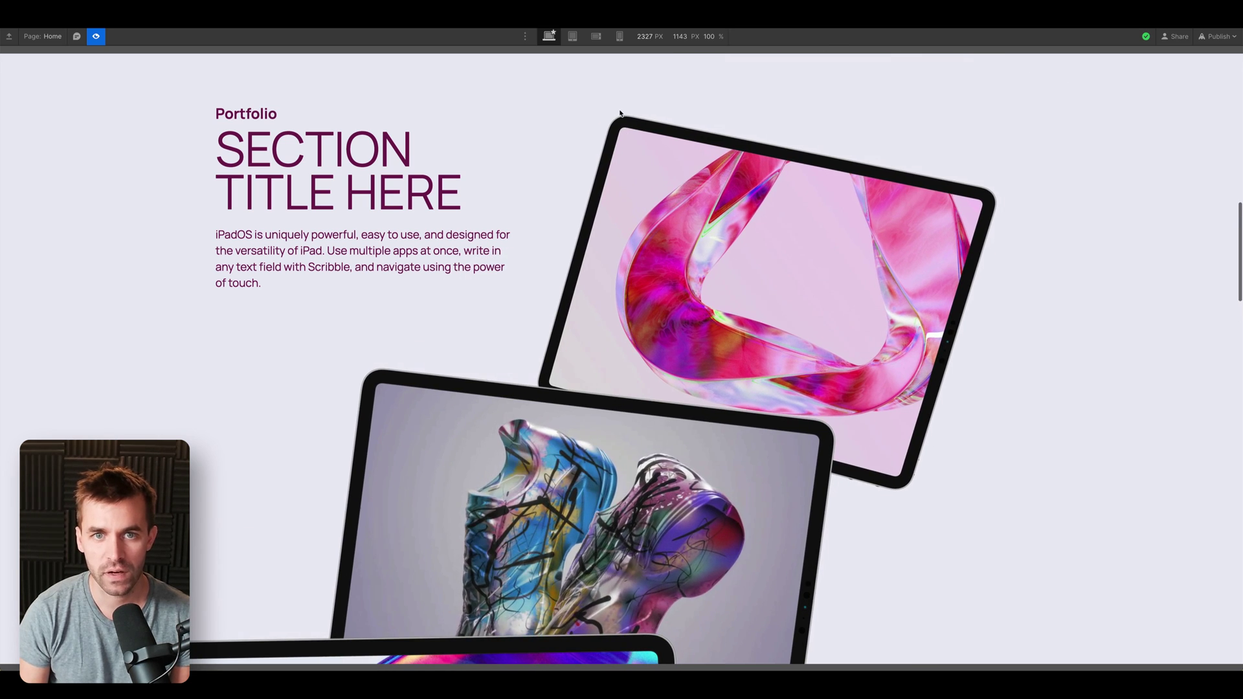
{"action": "key", "text": "ctrl+shift+p"}
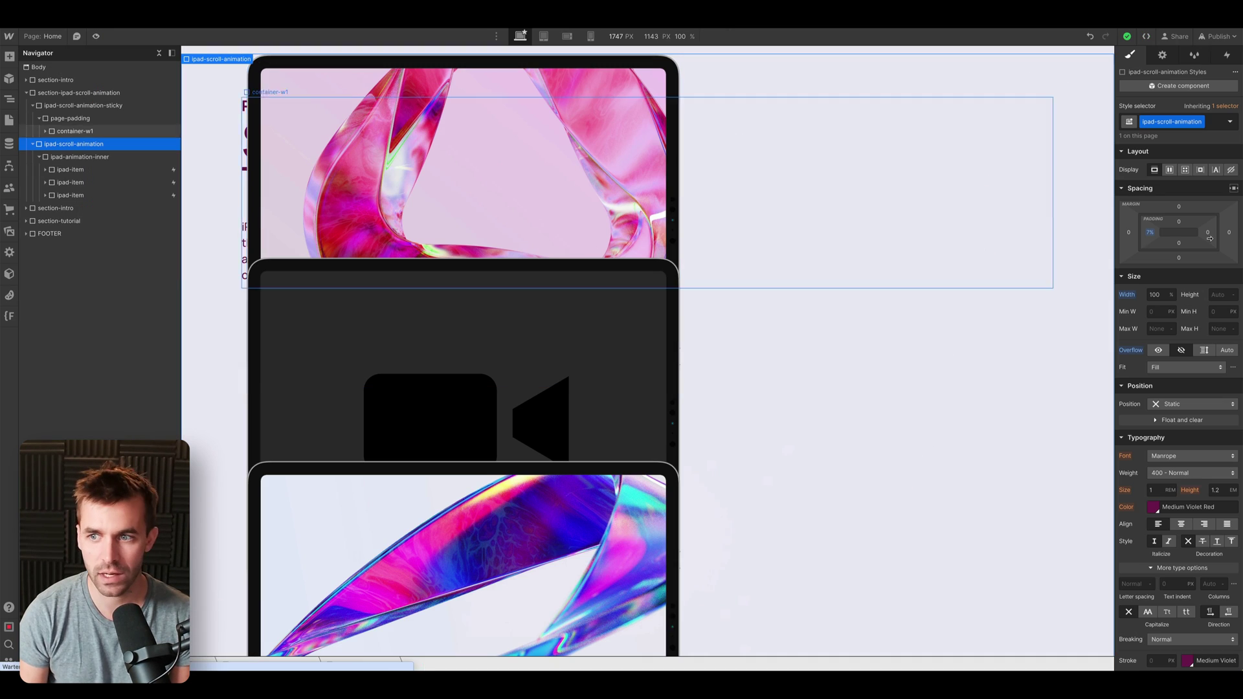
- Set the ipad-scroll-animation block's top padding to 14em and its bottom padding to 10em
{"action": "left_click", "coordinate": [1179, 221]}
{"action": "type", "text": "14"}
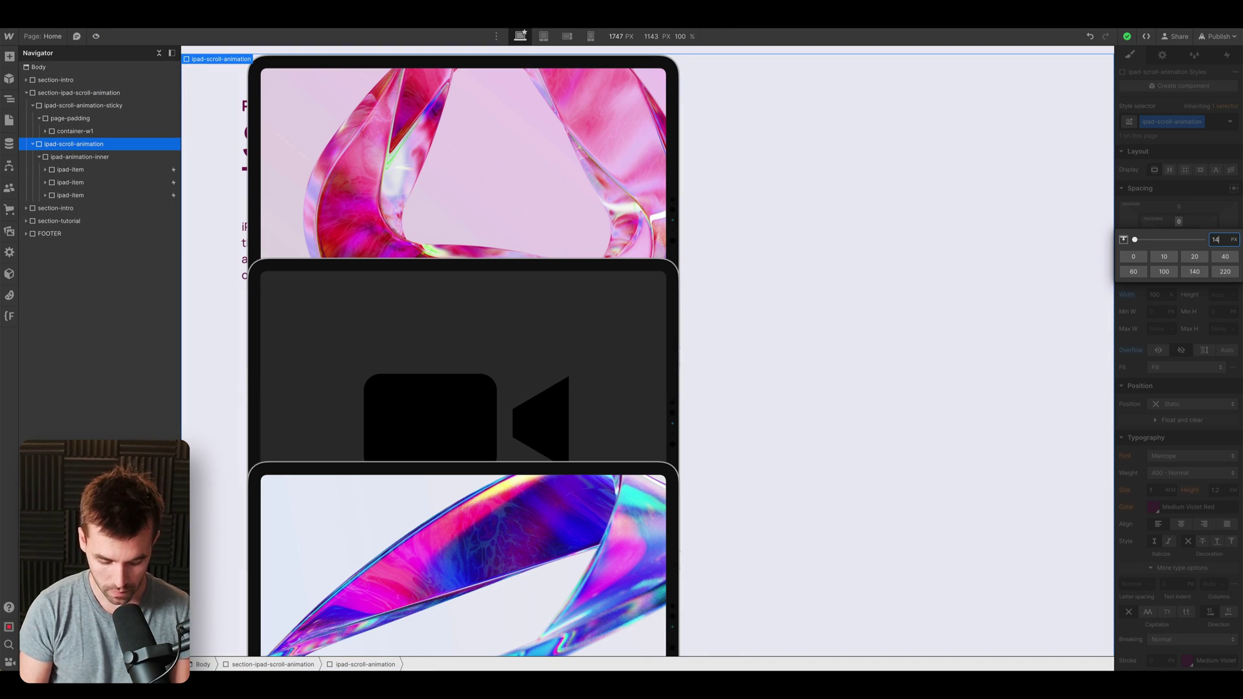
{"action": "type", "text": "em"}
{"action": "key", "text": "Return"}
{"action": "left_click", "coordinate": [1179, 243]}
{"action": "type", "text": "10"}
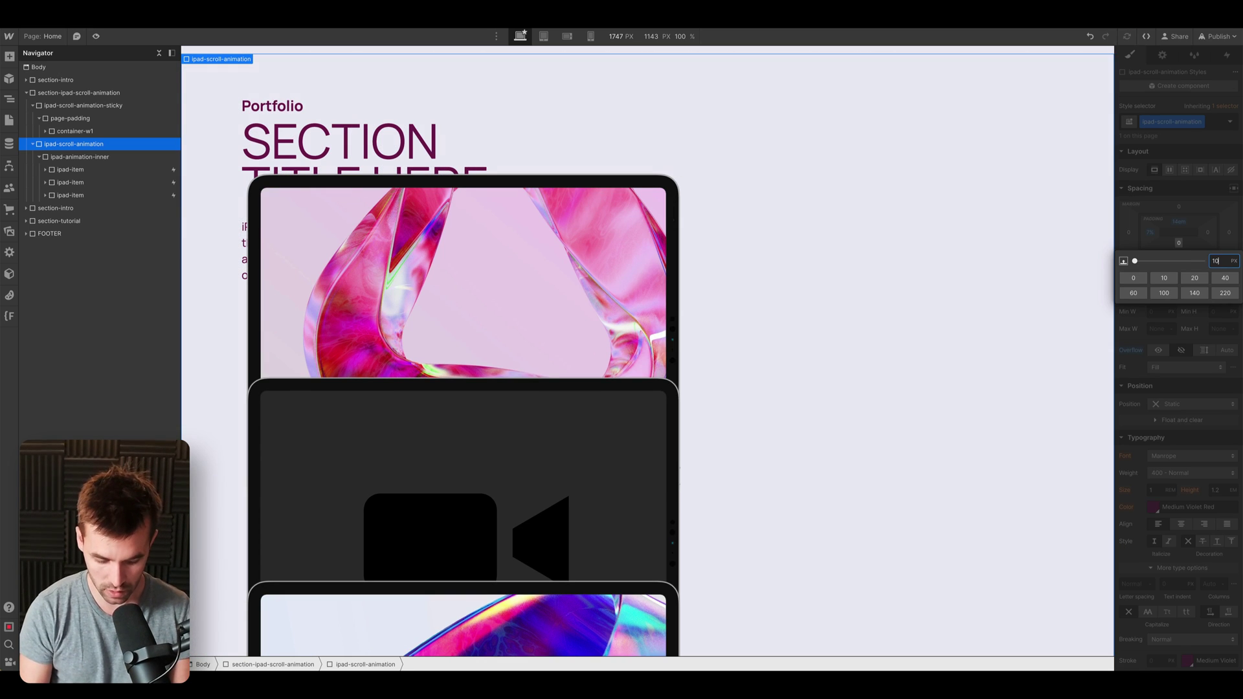
{"action": "type", "text": "em"}
{"action": "key", "text": "Return"}
- Preview the page and scroll through the whole iPad section to check the new spacing above and below the tablets
{"action": "left_click", "coordinate": [96, 37]}
{"action": "scroll", "coordinate": [325, 251], "scroll_direction": "up", "scroll_amount": 3}
{"action": "scroll", "coordinate": [327, 254], "scroll_direction": "down", "scroll_amount": 5}
{"action": "scroll", "coordinate": [331, 256], "scroll_direction": "down", "scroll_amount": 8}
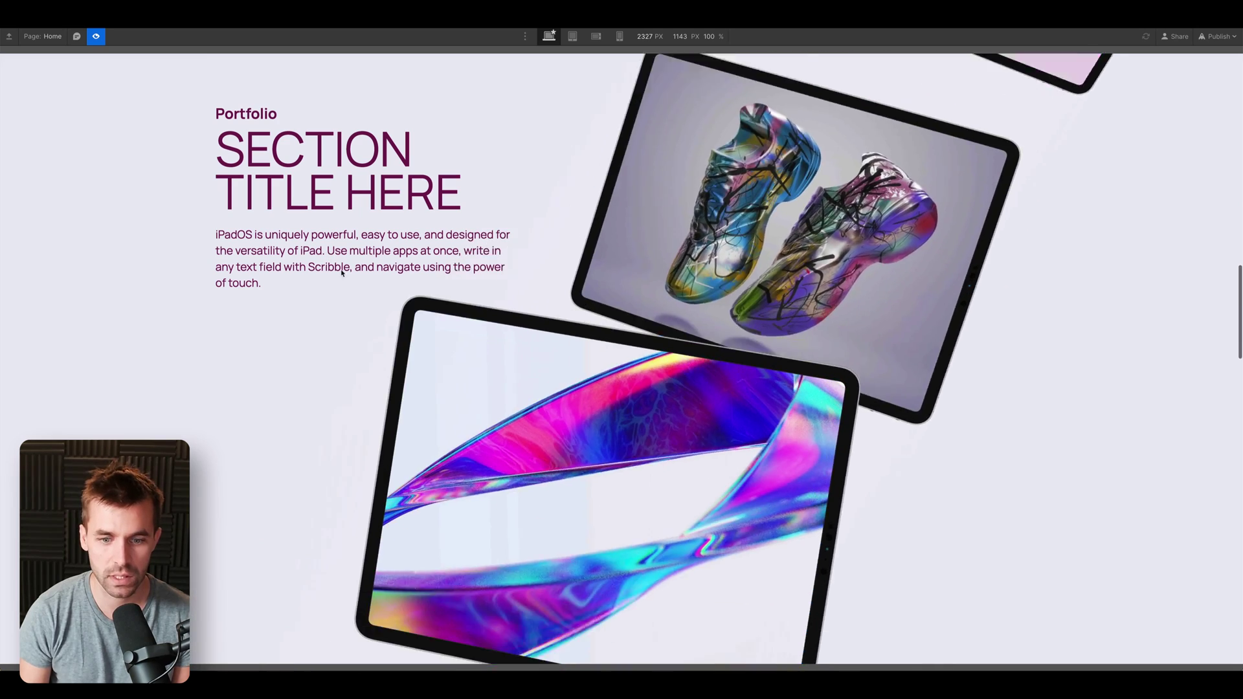
{"action": "scroll", "coordinate": [853, 583], "scroll_direction": "up", "scroll_amount": 5}
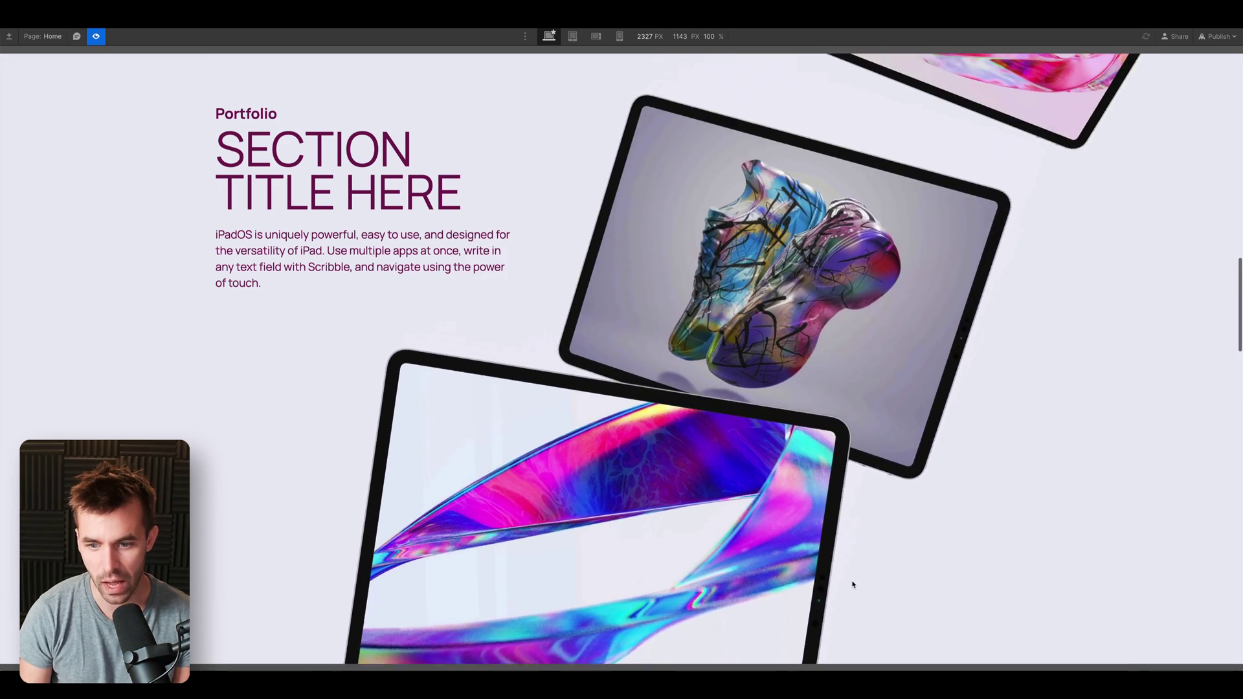
{"action": "scroll", "coordinate": [503, 346], "scroll_direction": "down", "scroll_amount": 10}
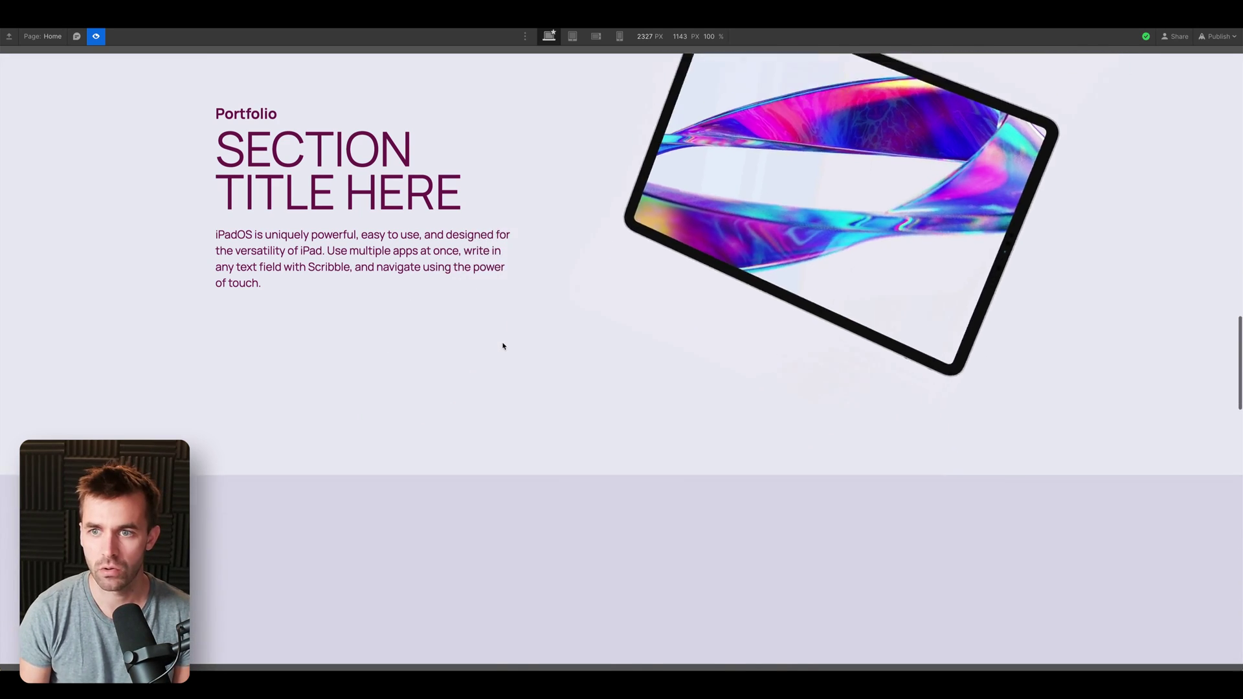
{"action": "scroll", "coordinate": [503, 346], "scroll_direction": "up", "scroll_amount": 8}
{"action": "scroll", "coordinate": [503, 347], "scroll_direction": "up", "scroll_amount": 10}
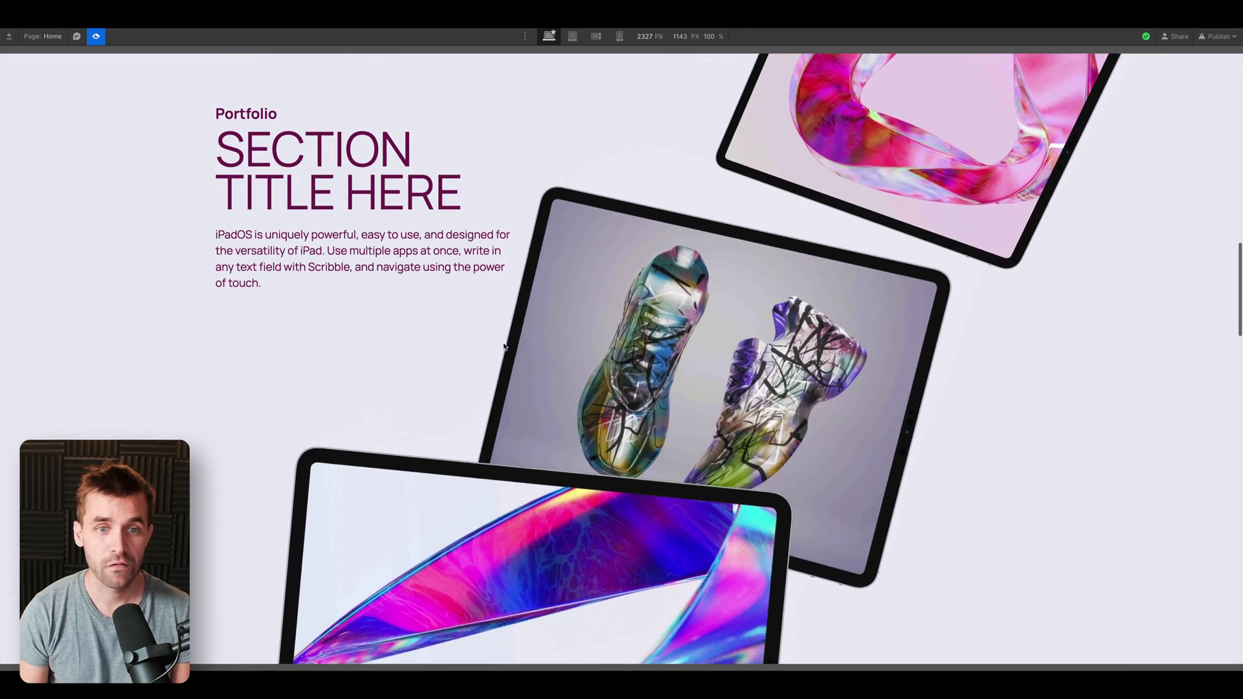
- Return to editing and duplicate the third ipad-item four times inside ipad-animation-inner
{"action": "left_click", "coordinate": [99, 34]}
{"action": "left_click", "coordinate": [126, 195]}
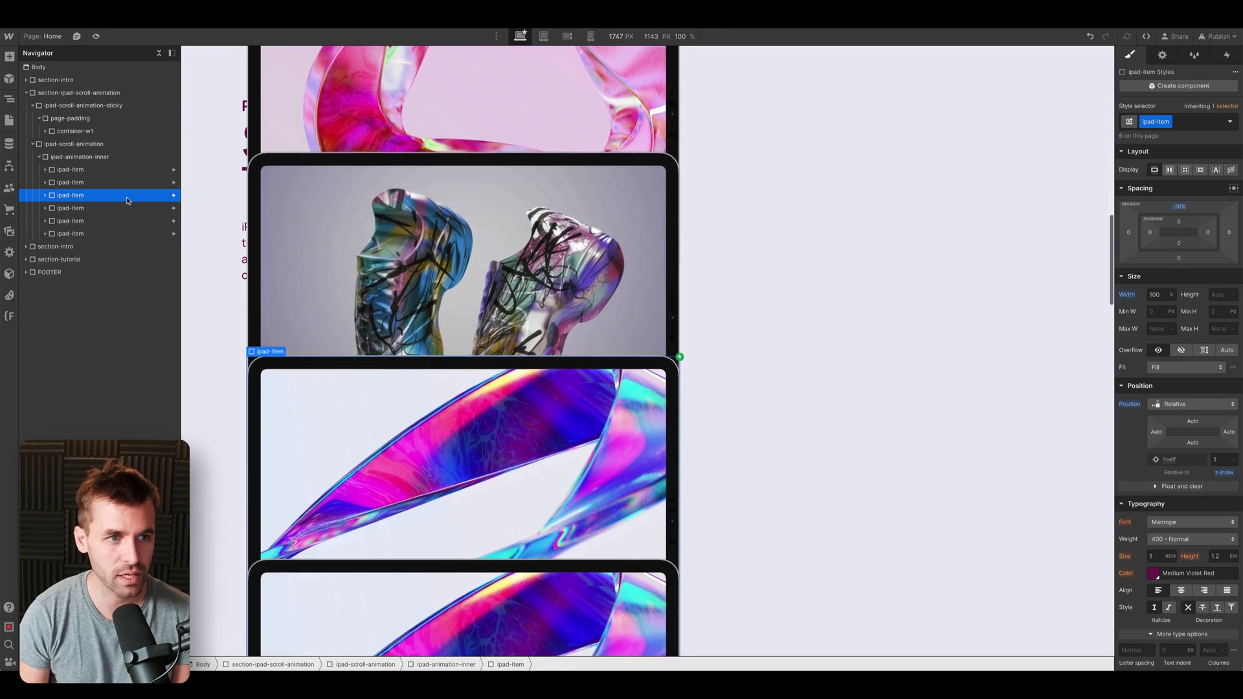
- Preview how the scroll animation plays on the duplicated iPads, then return to editing at the start of the section
{"action": "left_click", "coordinate": [96, 36]}
{"action": "scroll", "coordinate": [267, 210], "scroll_direction": "down", "scroll_amount": 10}
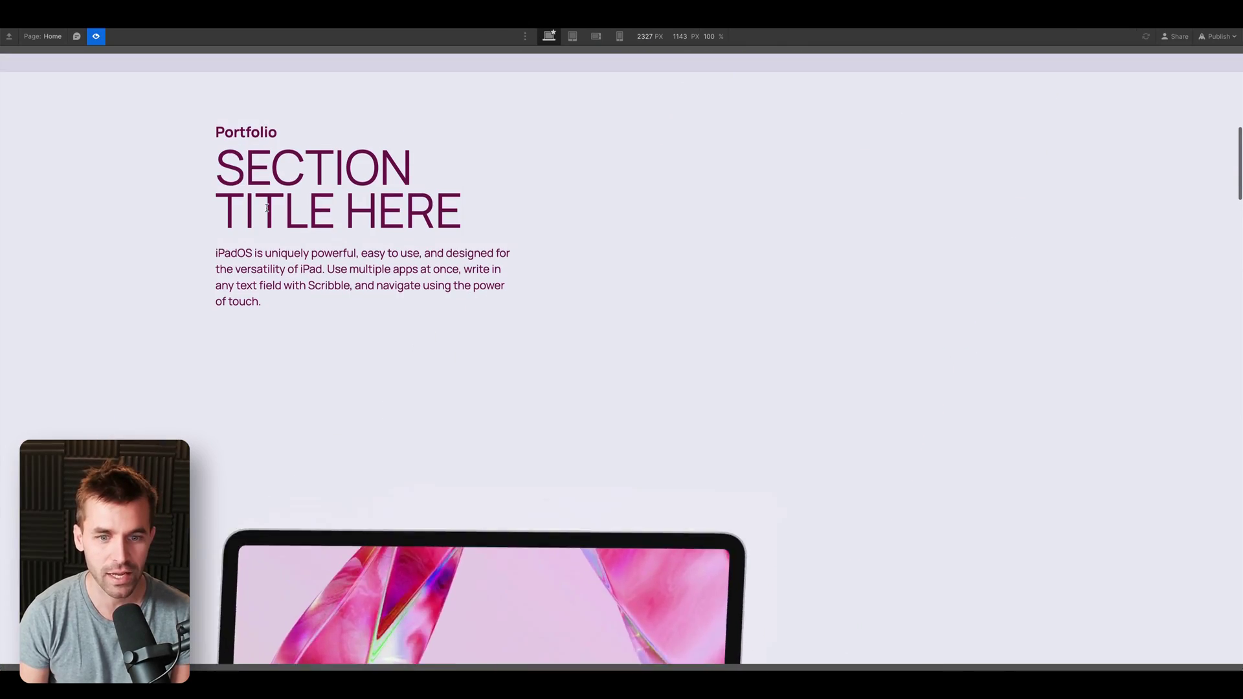
{"action": "scroll", "coordinate": [268, 210], "scroll_direction": "down", "scroll_amount": 8}
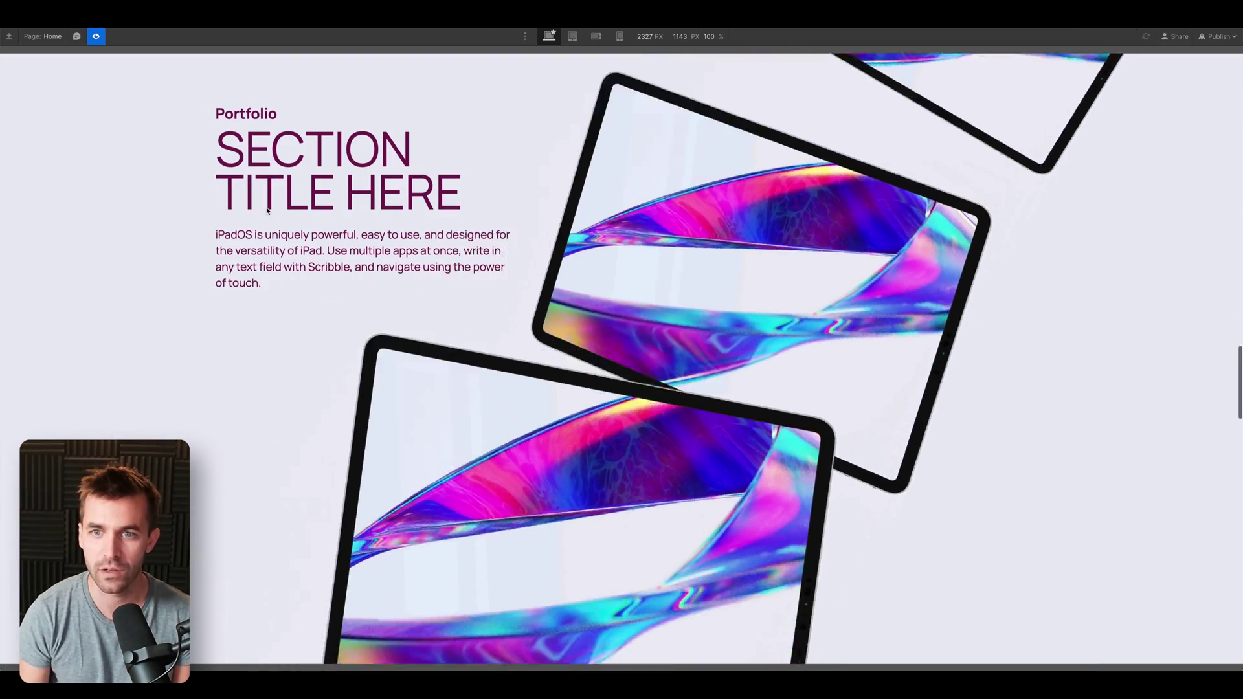
{"action": "scroll", "coordinate": [267, 210], "scroll_direction": "up", "scroll_amount": 3}
{"action": "scroll", "coordinate": [268, 210], "scroll_direction": "up", "scroll_amount": 15}
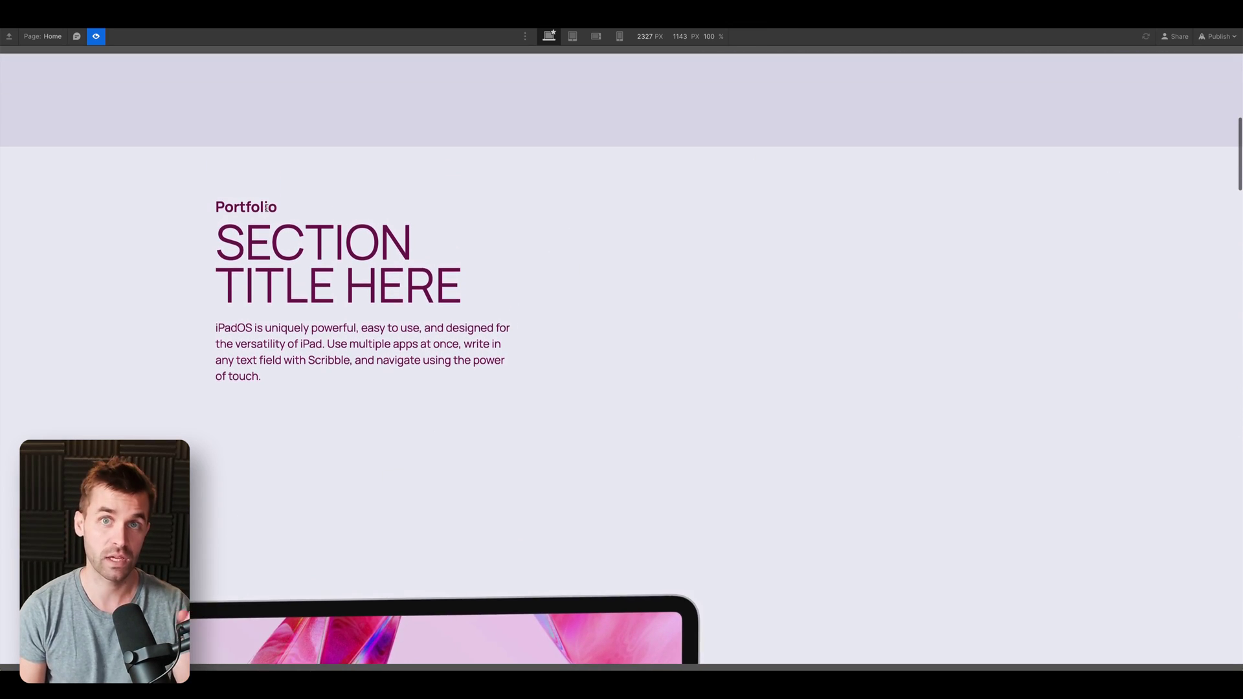
{"action": "key", "text": "super+shift+p"}
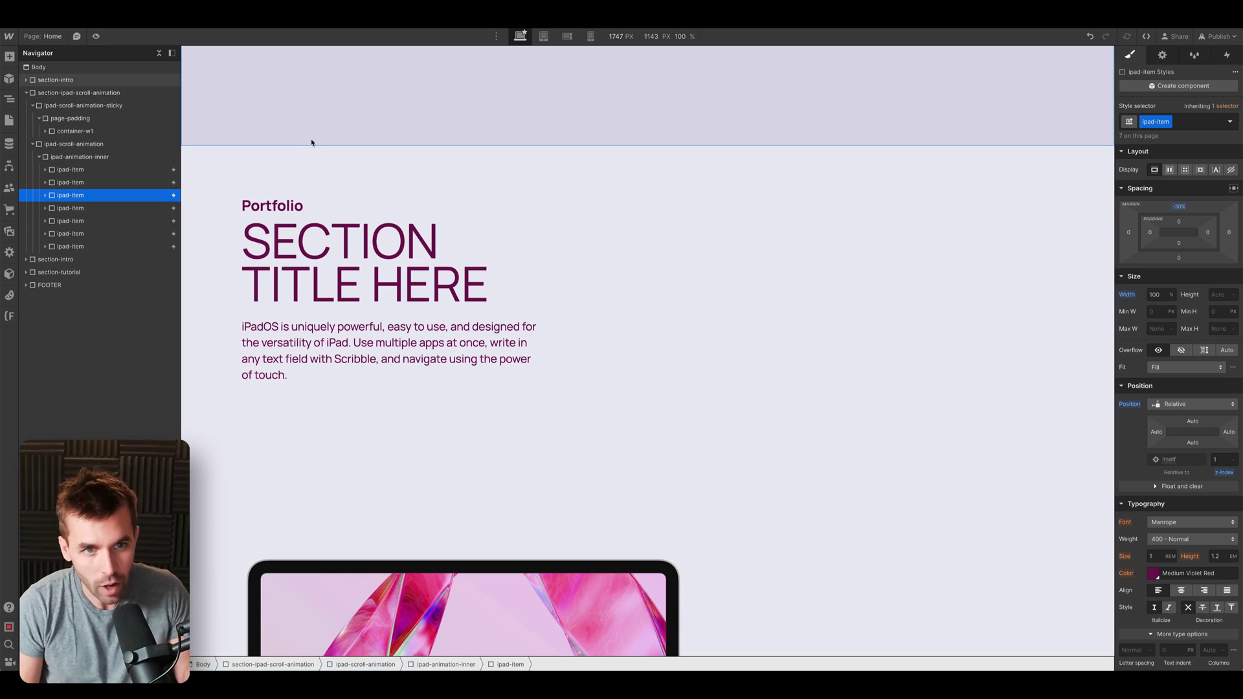
{"action": "scroll", "coordinate": [364, 123], "scroll_direction": "up", "scroll_amount": 5}
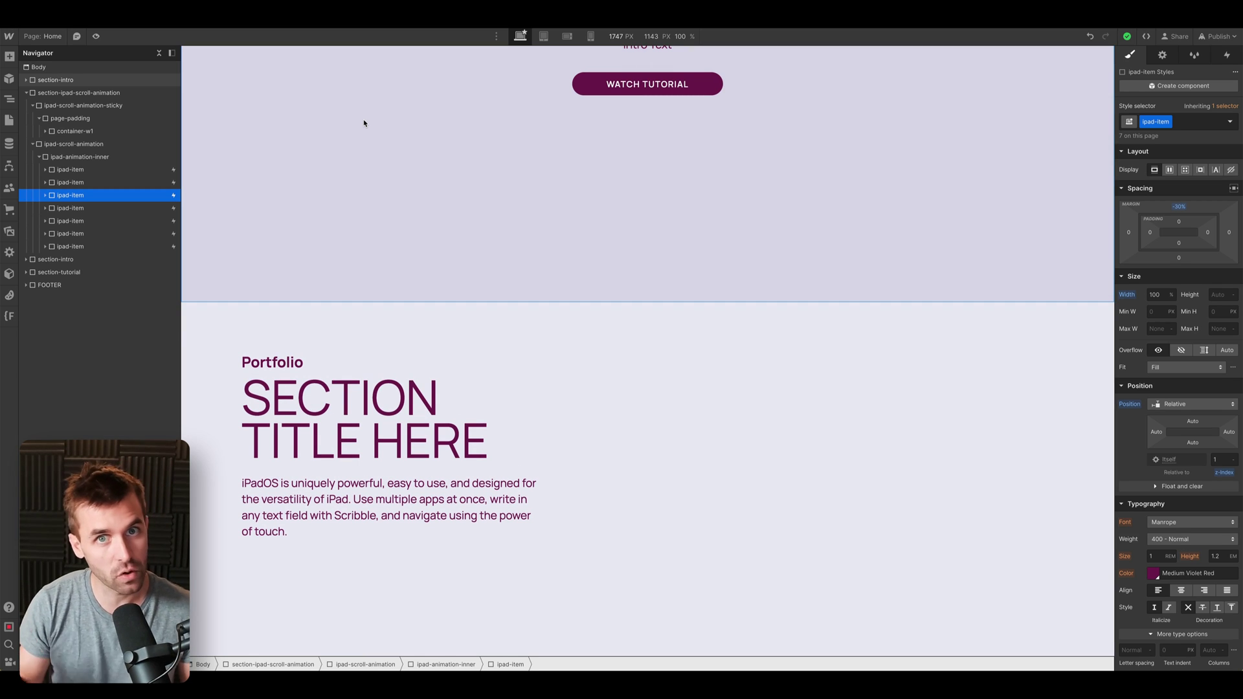